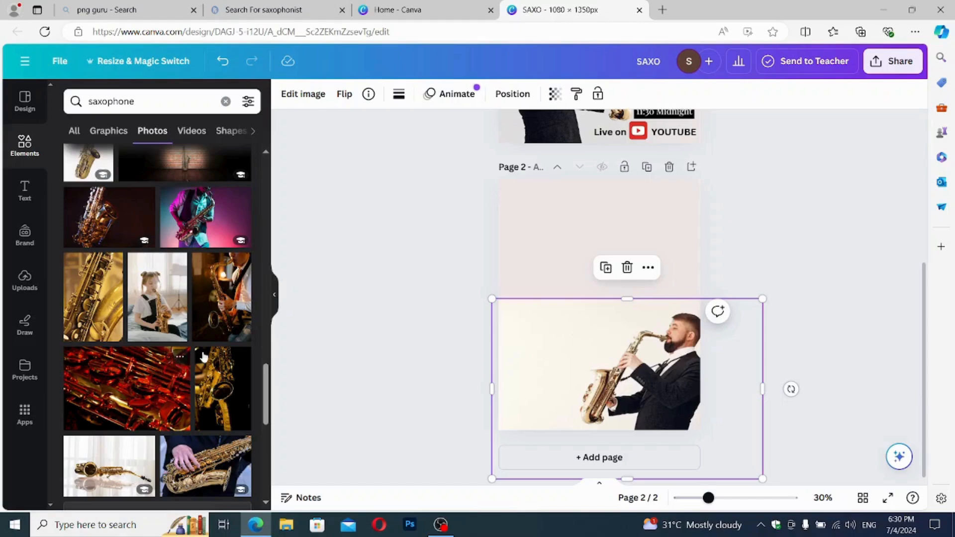
Add the older saxophonist's photo to page 2, shrink it to about 741 × 926 near the upper edge, and remove its background.
scroll(203, 356, down, 10)
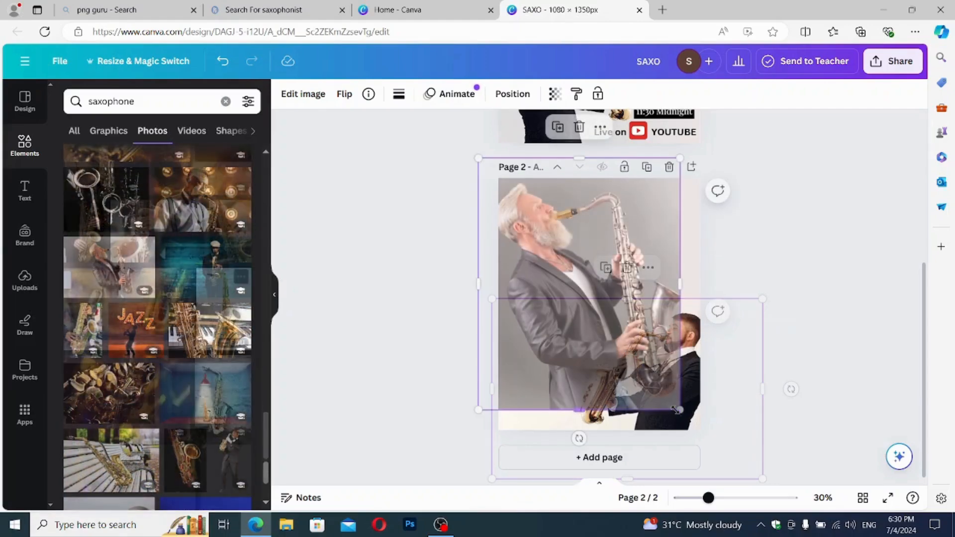
drag(675, 410, 617, 330)
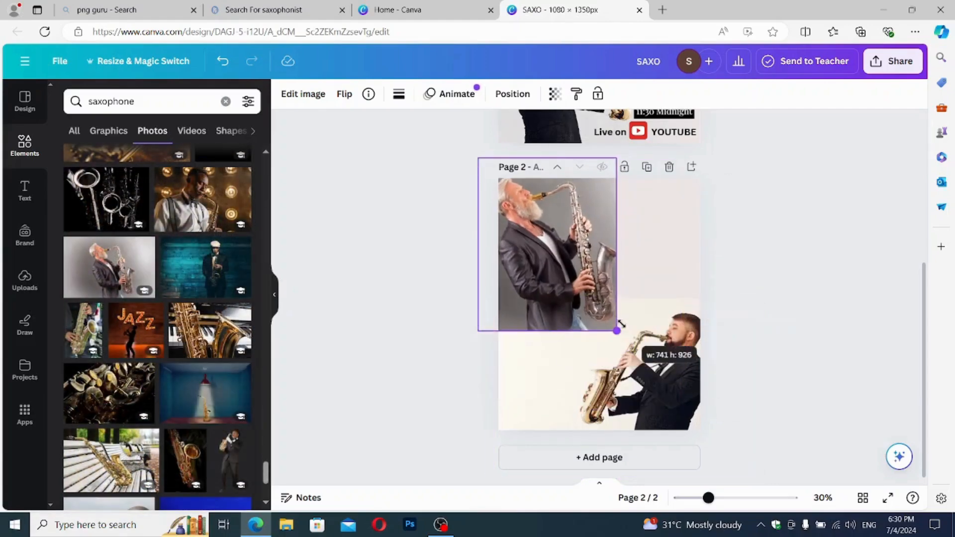
drag(581, 199, 604, 219)
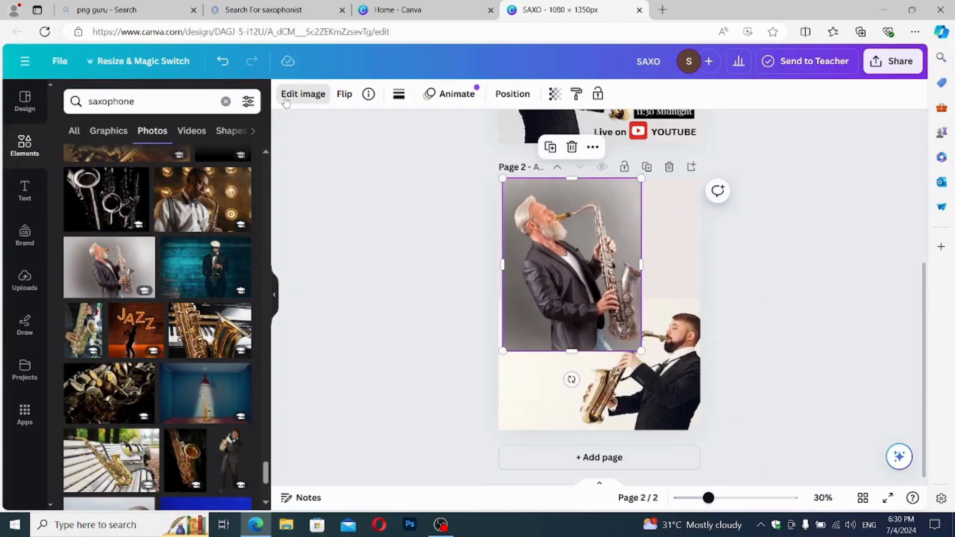
click(286, 98)
click(87, 187)
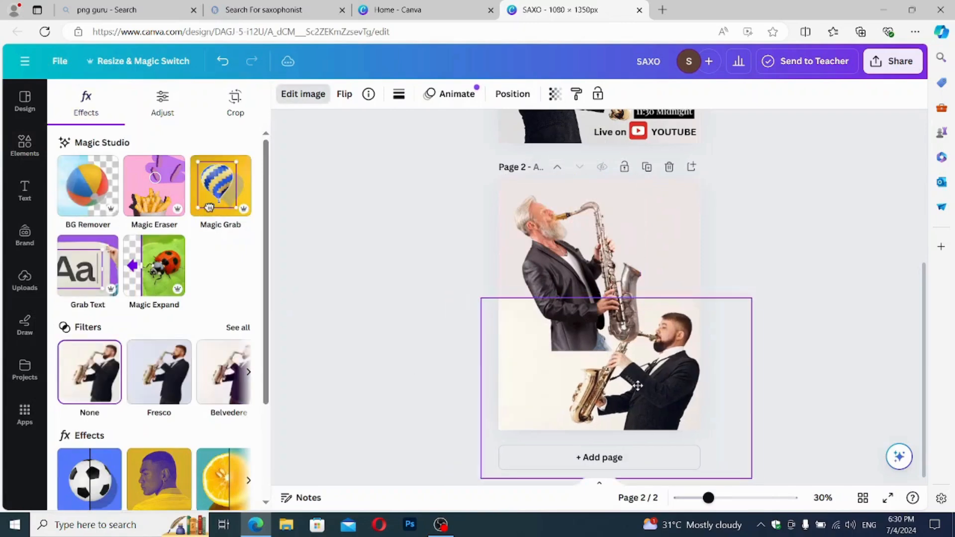
Move the older saxophonist's cutout to the page's upper-left area and enlarge it, shifting the younger saxophonist's photo up slightly.
drag(637, 385, 636, 366)
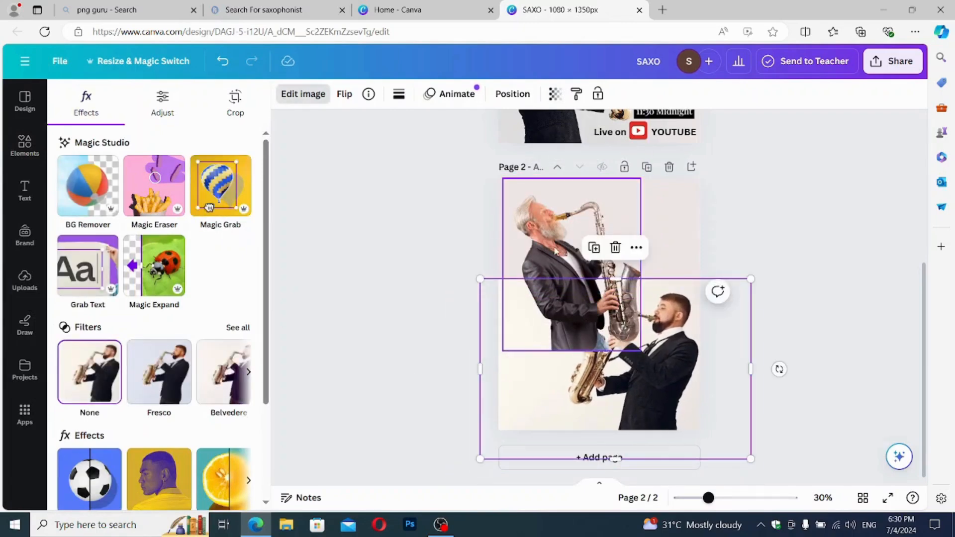
drag(555, 251, 538, 242)
drag(624, 342, 646, 367)
Flip the younger saxophonist's photo horizontally and bring it to the front.
click(680, 350)
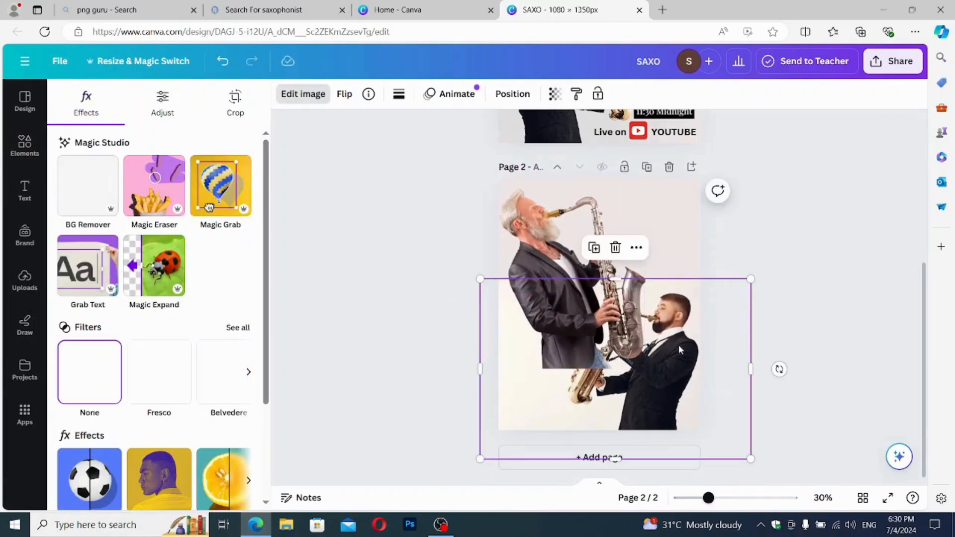
click(344, 93)
click(397, 132)
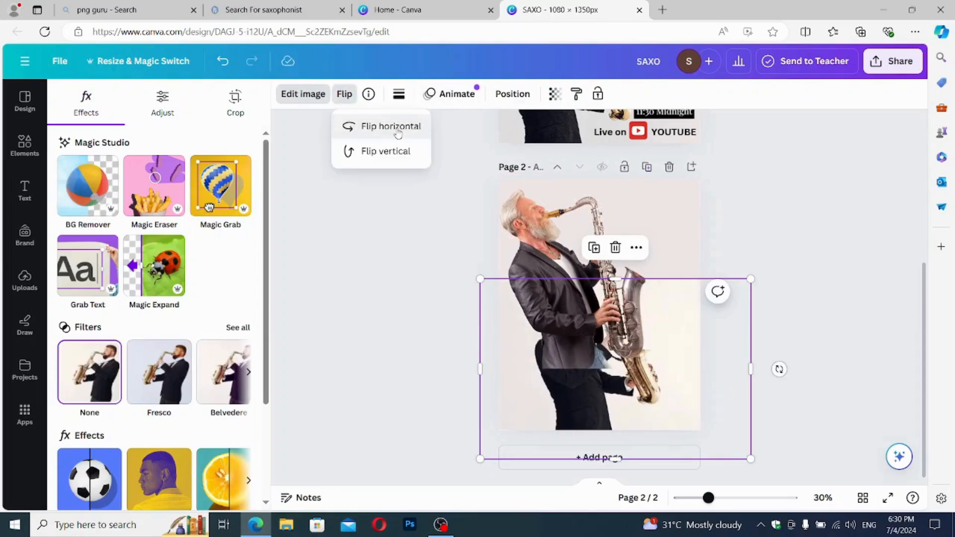
right_click(566, 412)
mouse_move(619, 271)
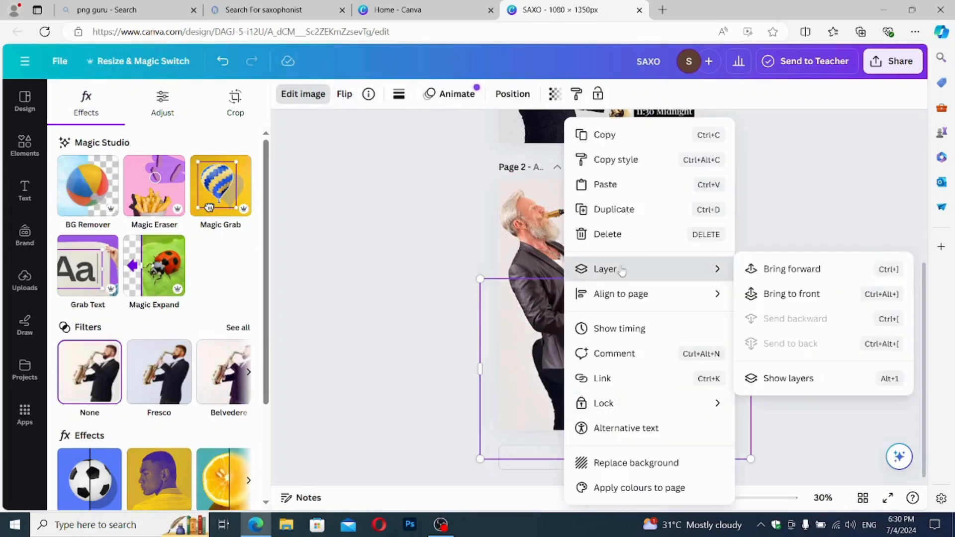
click(768, 298)
Shift the younger saxophonist's photo slightly left and crop the empty background on both sides of him.
drag(656, 362, 639, 360)
drag(740, 378, 656, 378)
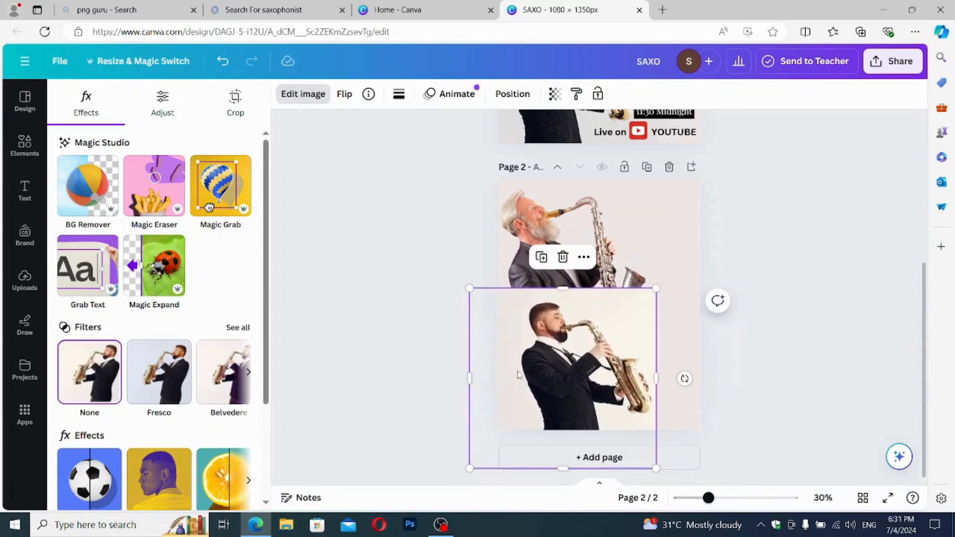
drag(470, 379, 513, 378)
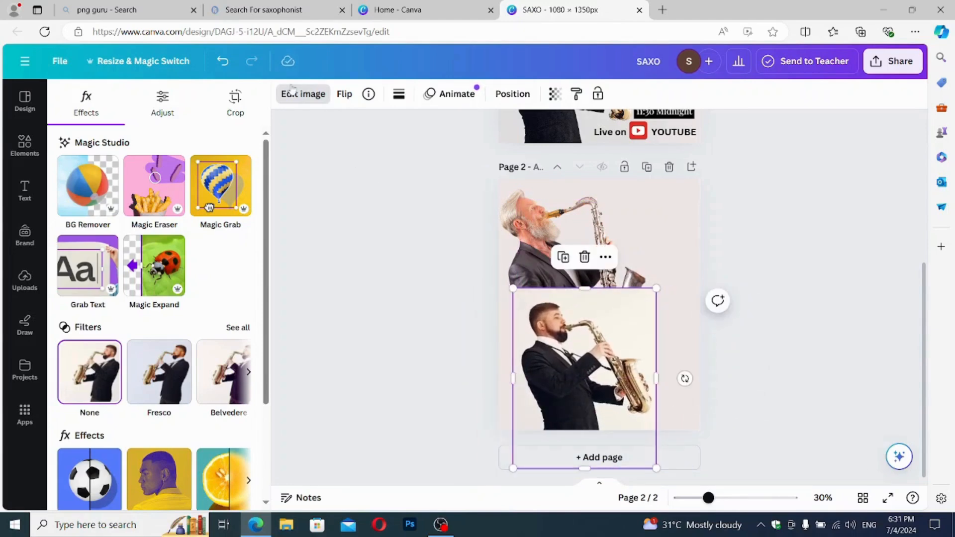
Remove the background from the younger saxophonist's photo and enlarge the cutout in the page's lower-left area.
click(292, 92)
click(294, 97)
click(88, 186)
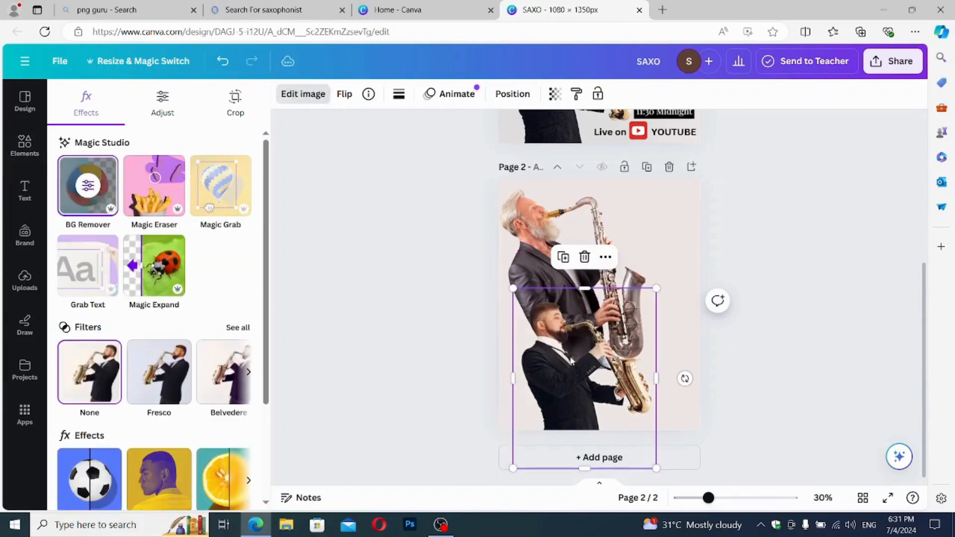
drag(571, 362, 555, 345)
drag(641, 448, 677, 471)
click(652, 237)
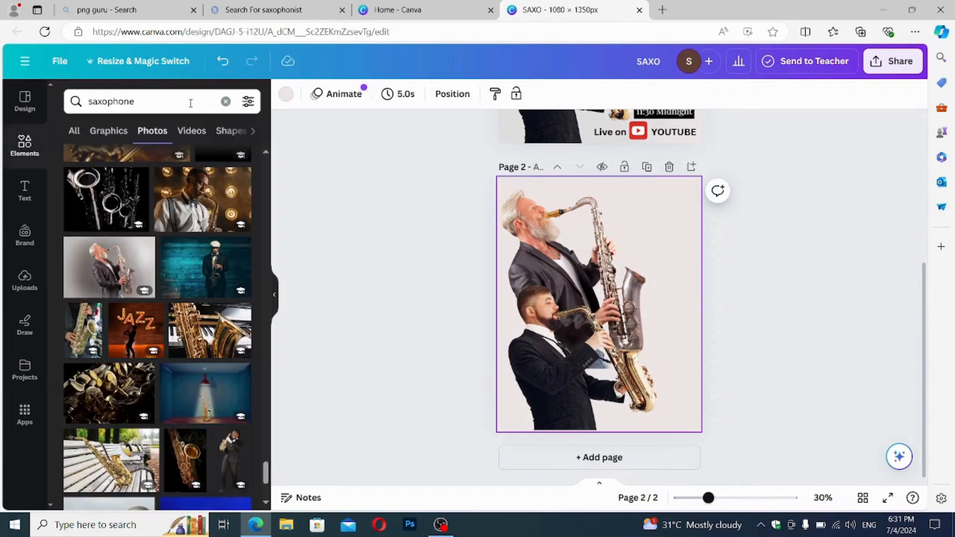
Place the rising smoke image from the recently used elements on the right half of page 2.
click(226, 101)
click(238, 164)
scroll(171, 344, down, 4)
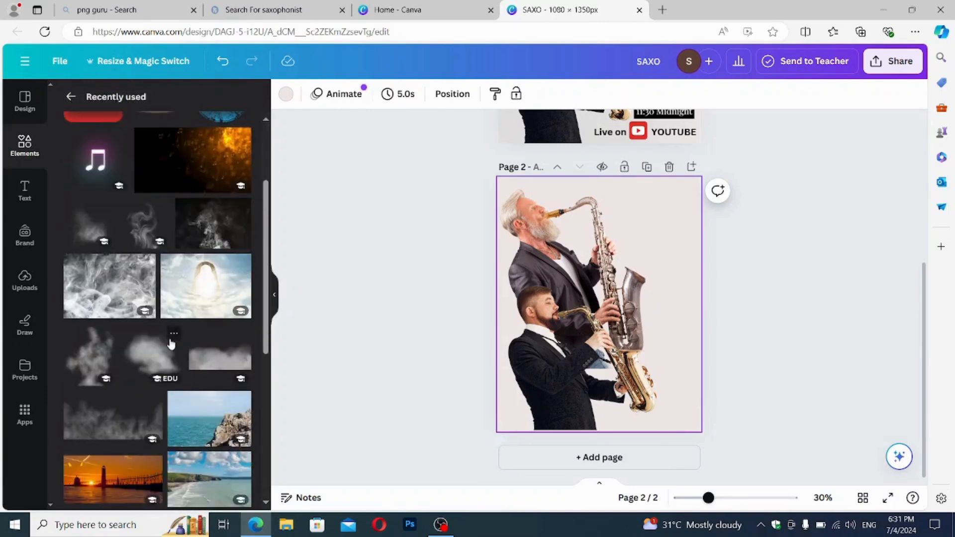
drag(91, 369, 642, 219)
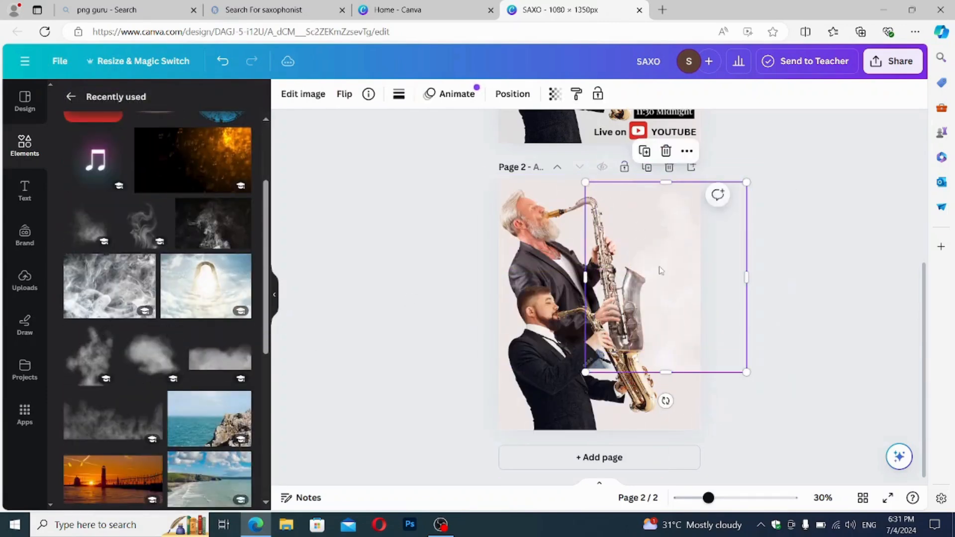
Apply the Cherry duotone effect to the smoke and recolour it to a neutral grey.
double_click(661, 270)
click(88, 108)
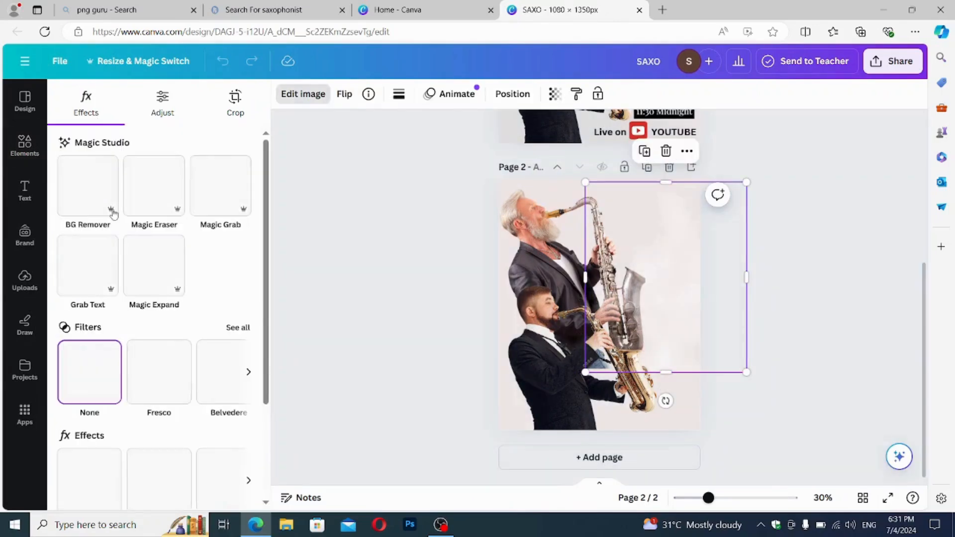
scroll(145, 396, down, 3)
click(158, 354)
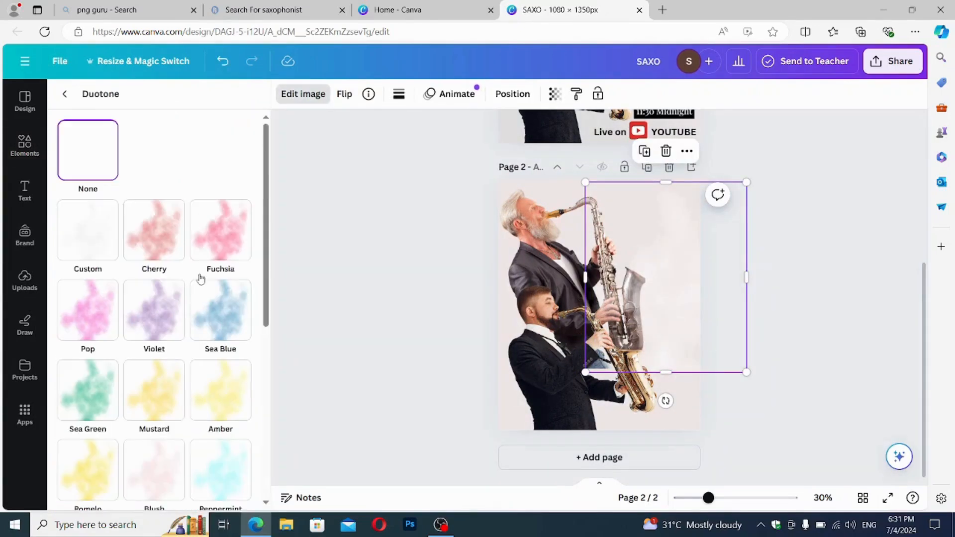
click(178, 244)
click(239, 295)
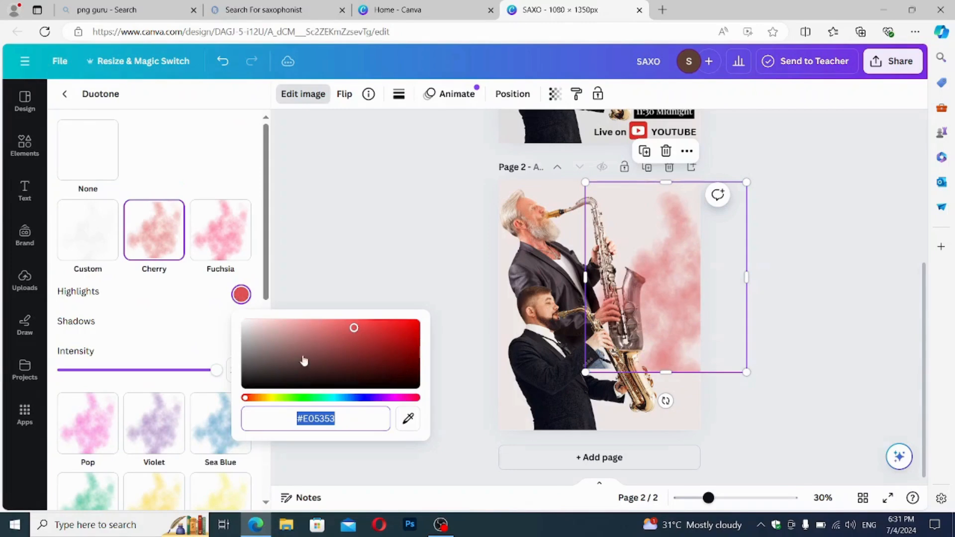
mouse_move(245, 398)
mouse_down()
mouse_move(262, 399)
mouse_move(253, 399)
mouse_up()
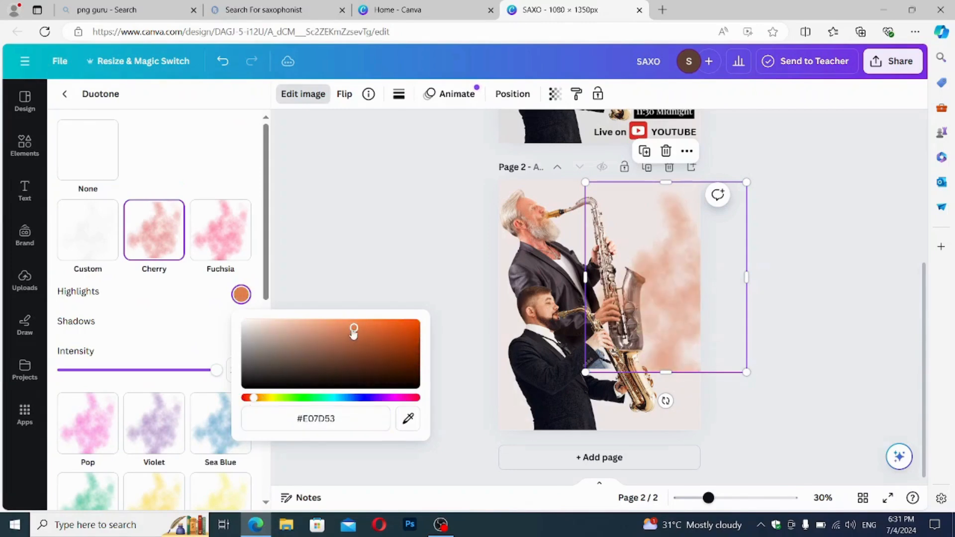
drag(354, 329, 255, 335)
click(242, 345)
click(241, 324)
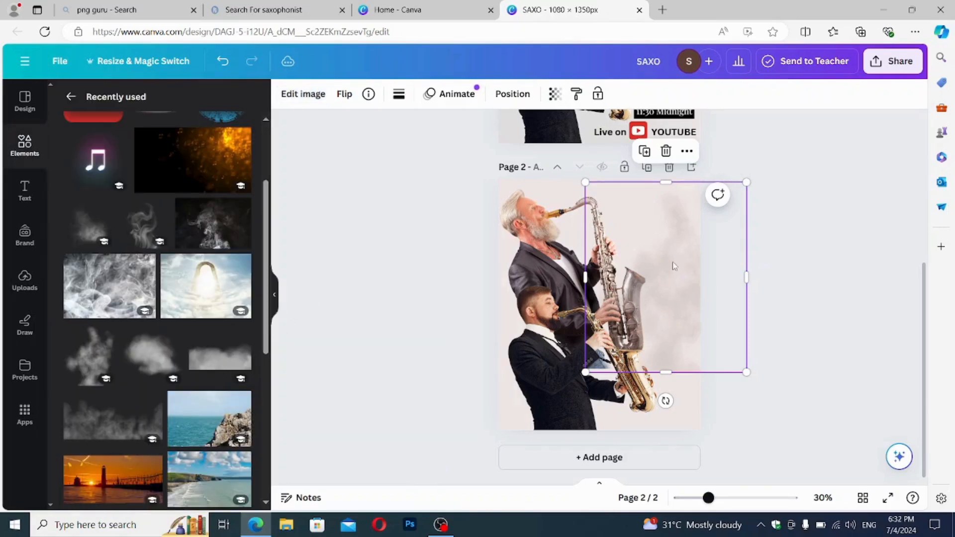
Move the grey smoke over the older saxophonist and delete the younger saxophonist's cutout.
drag(672, 264, 593, 321)
drag(546, 374, 545, 503)
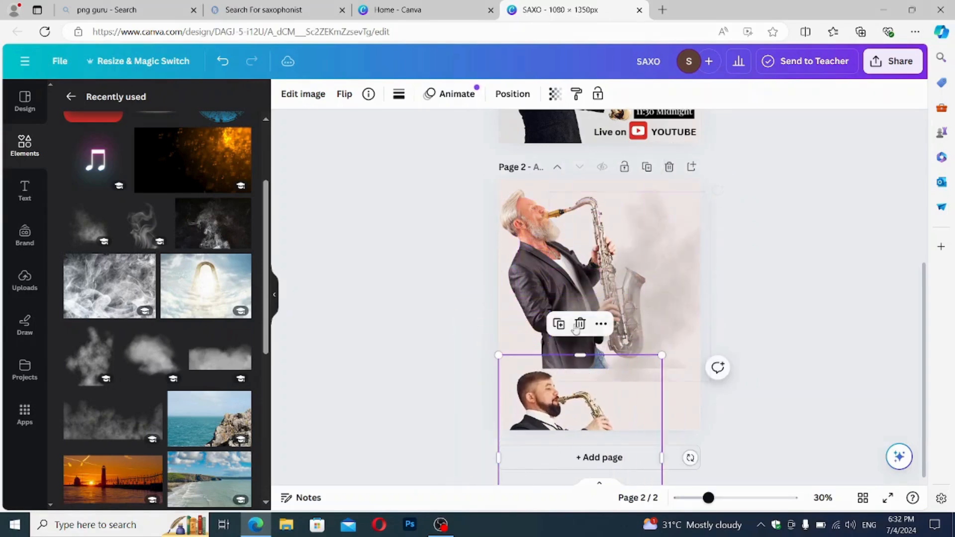
click(580, 324)
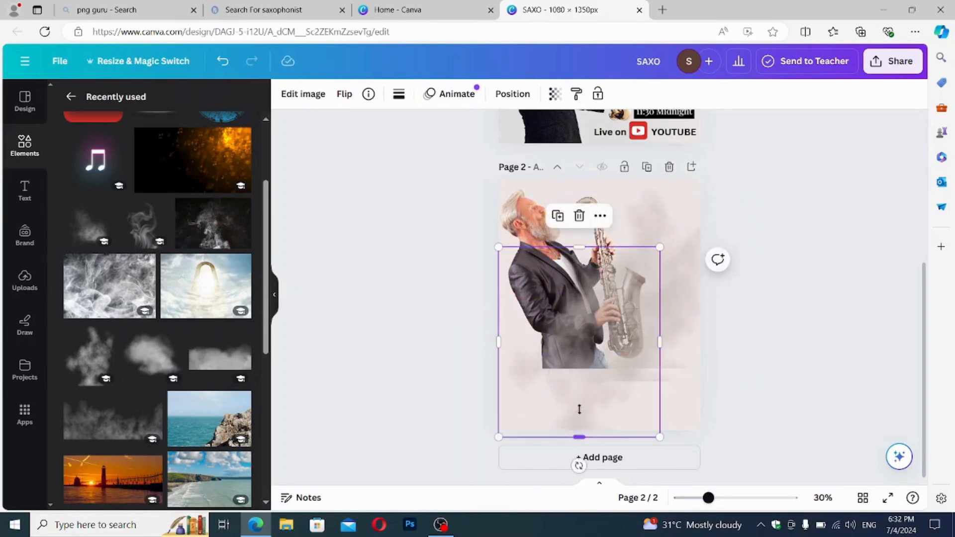
Rotate the lower smoke image clockwise and reposition it over the saxophonist's lower body, undoing an extra duplicate.
drag(579, 409, 442, 346)
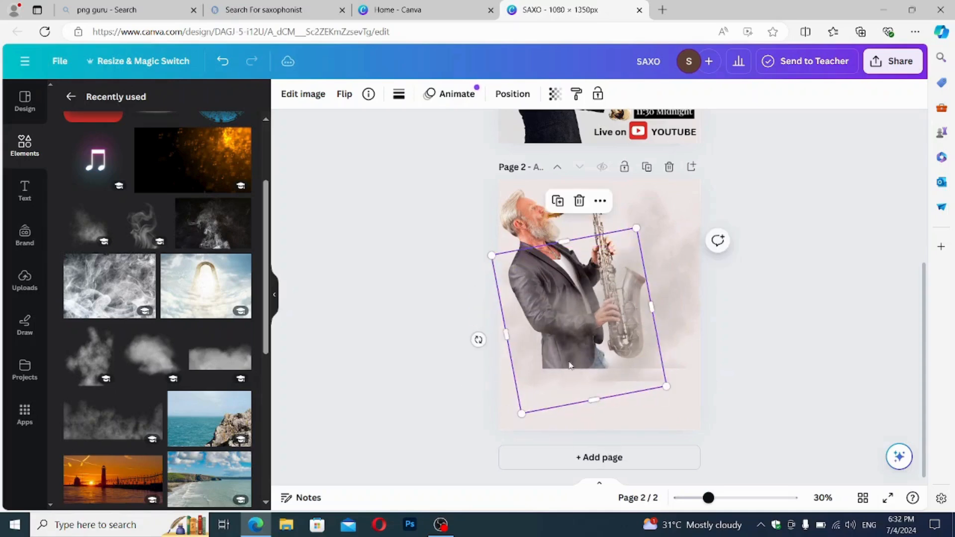
drag(570, 365, 631, 356)
key(ctrl+d)
key(ctrl+z)
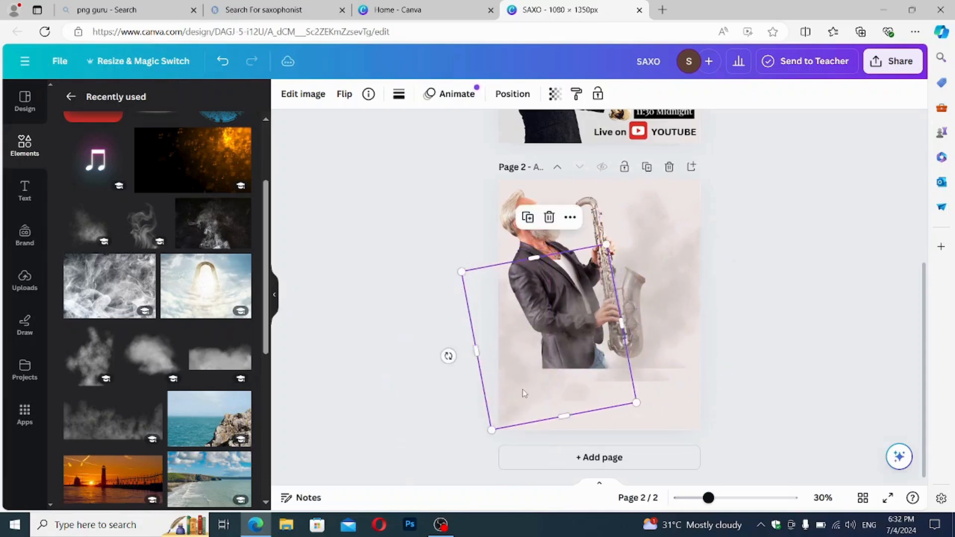
Duplicate the rotated smoke around the saxophonist's lower body and delete an unwanted element there.
click(470, 419)
drag(520, 391, 533, 351)
key(ctrl+d)
click(607, 396)
key(Delete)
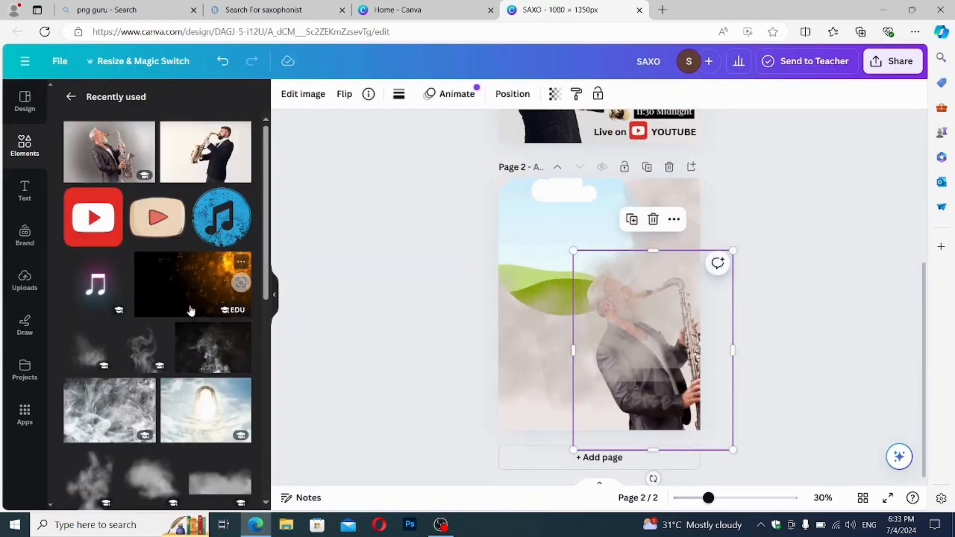
Fill the sky-and-hill frame with the glowing arch in the clouds image and move the saxophonist in front of it.
drag(201, 407, 568, 219)
drag(606, 359, 564, 336)
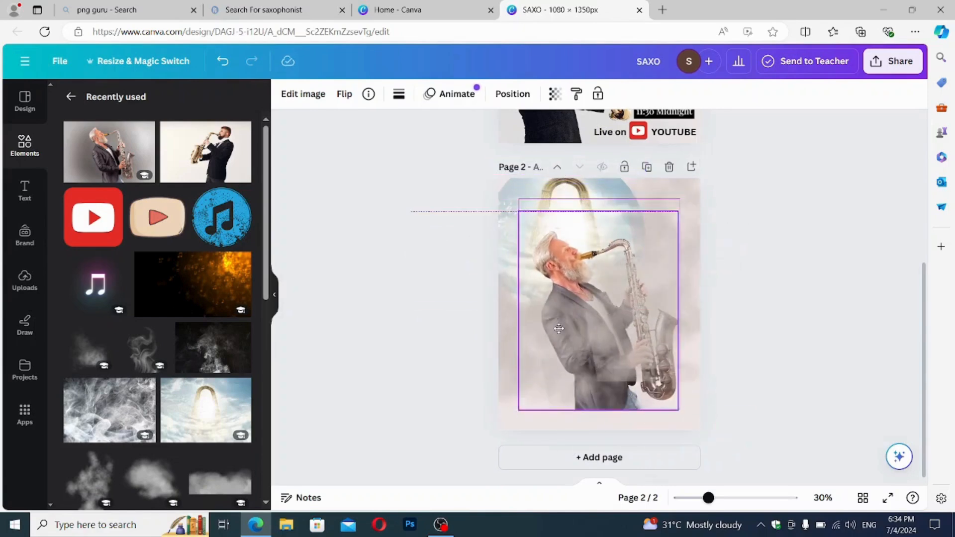
Enlarge the glowing arch frame and shift it down and right behind the saxophonist's head.
click(539, 187)
drag(477, 152, 453, 128)
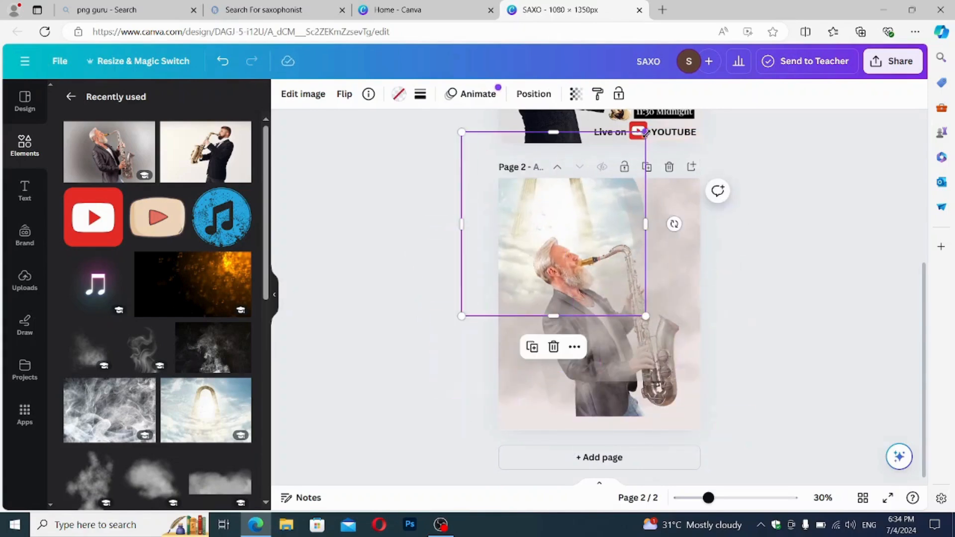
mouse_move(646, 132)
mouse_down()
mouse_move(661, 117)
mouse_move(651, 126)
mouse_up()
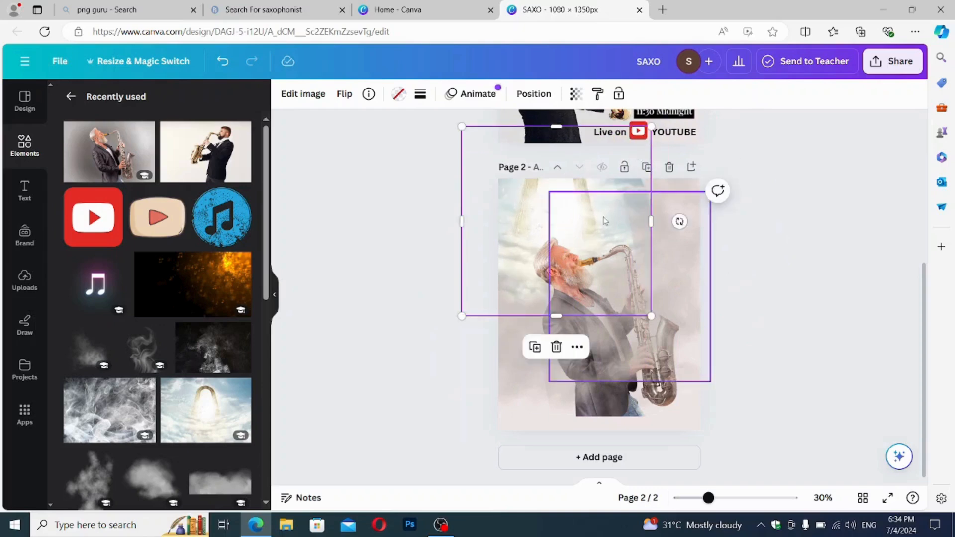
drag(604, 220, 615, 242)
Nudge the rotated smoke over the saxophonist's jacket and shift the upright smoke toward the page's upper-right corner.
click(639, 410)
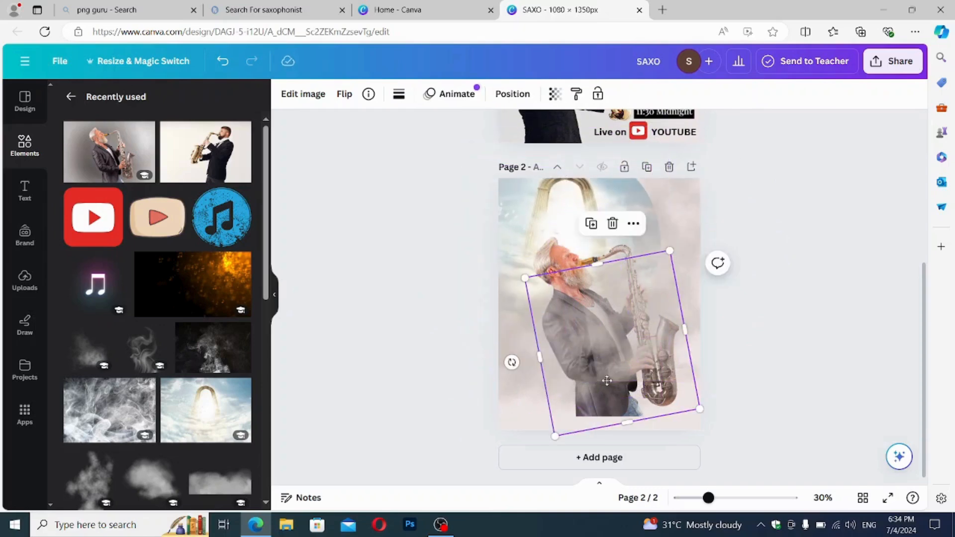
drag(606, 380, 602, 384)
click(560, 298)
click(549, 257)
click(573, 241)
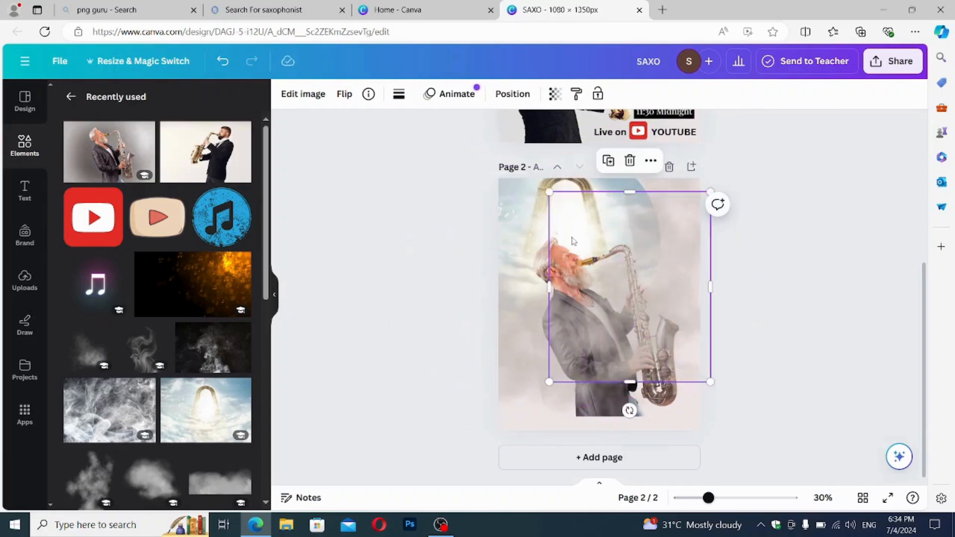
drag(573, 241, 604, 260)
Move the rotated smoke pieces off the saxophonist's jacket toward the left and right edges of the page.
click(567, 244)
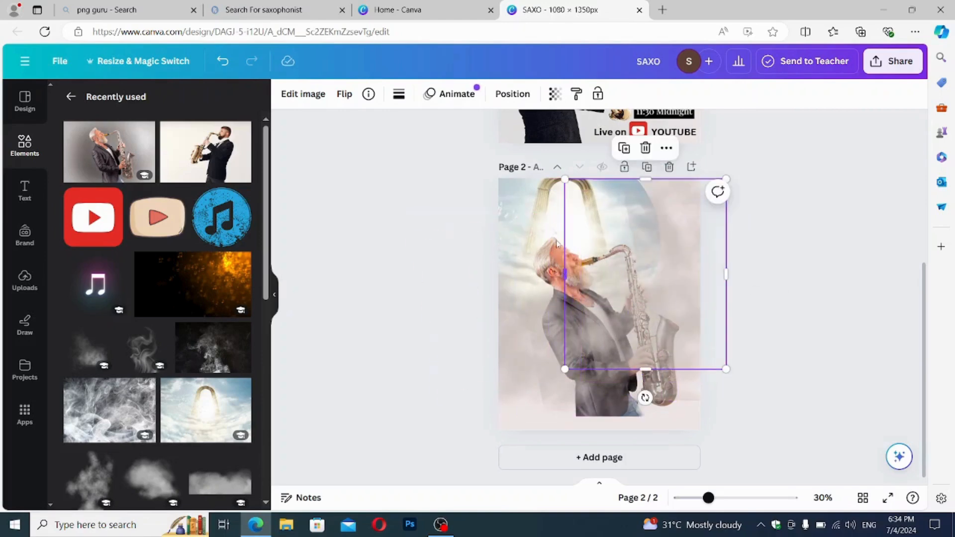
click(549, 239)
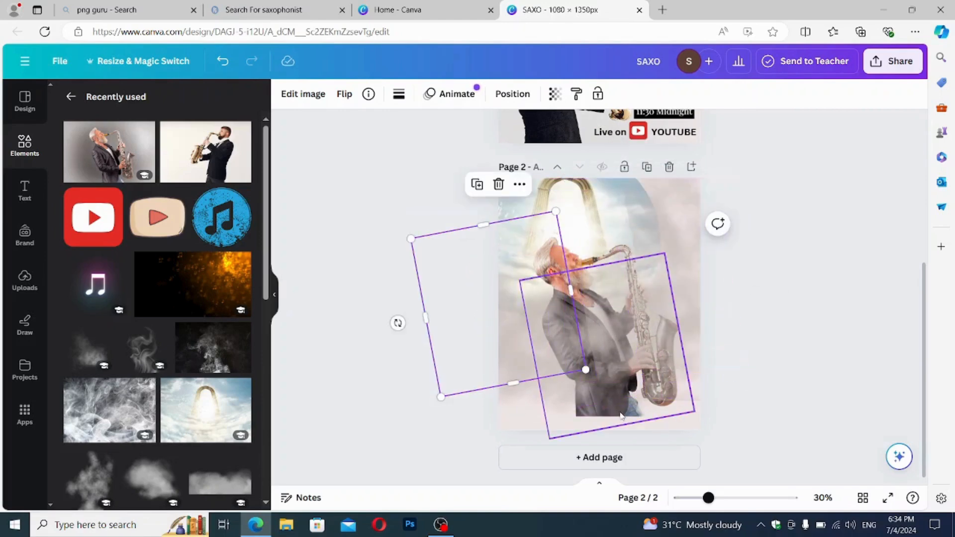
click(598, 372)
drag(594, 364, 564, 312)
click(612, 351)
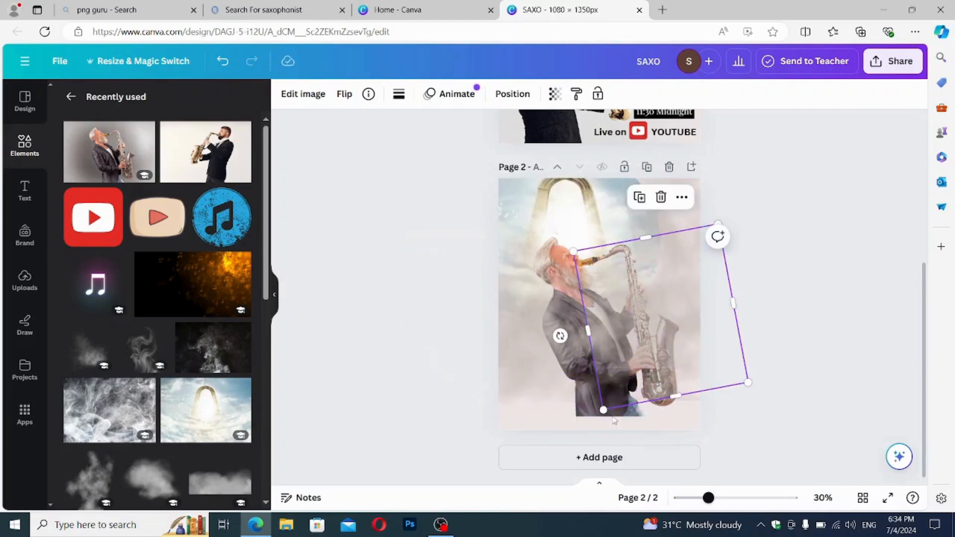
click(604, 399)
drag(600, 416, 599, 362)
key(ctrl+z)
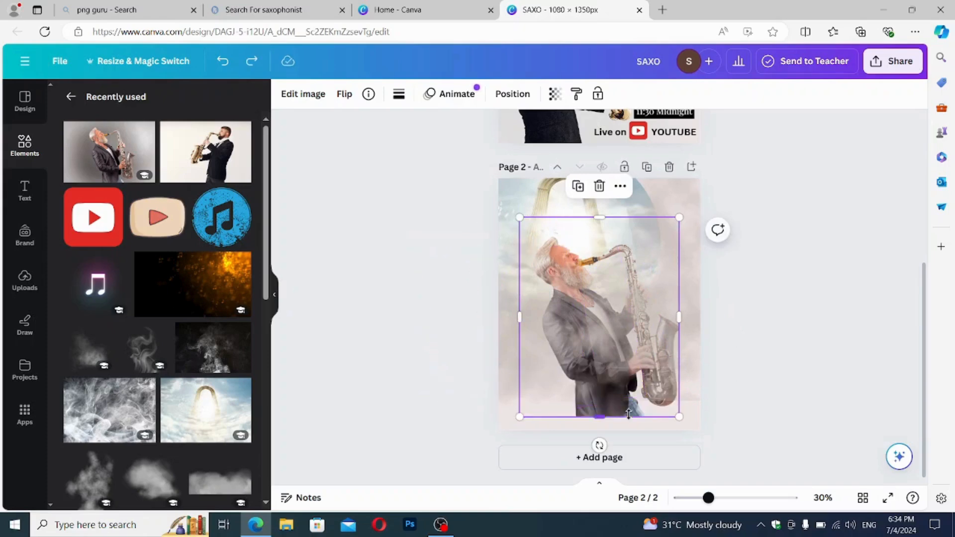
Move the saxophonist up and left in front of the arch and rearrange the rotated smoke pieces around him.
drag(643, 415, 616, 384)
drag(615, 247, 579, 338)
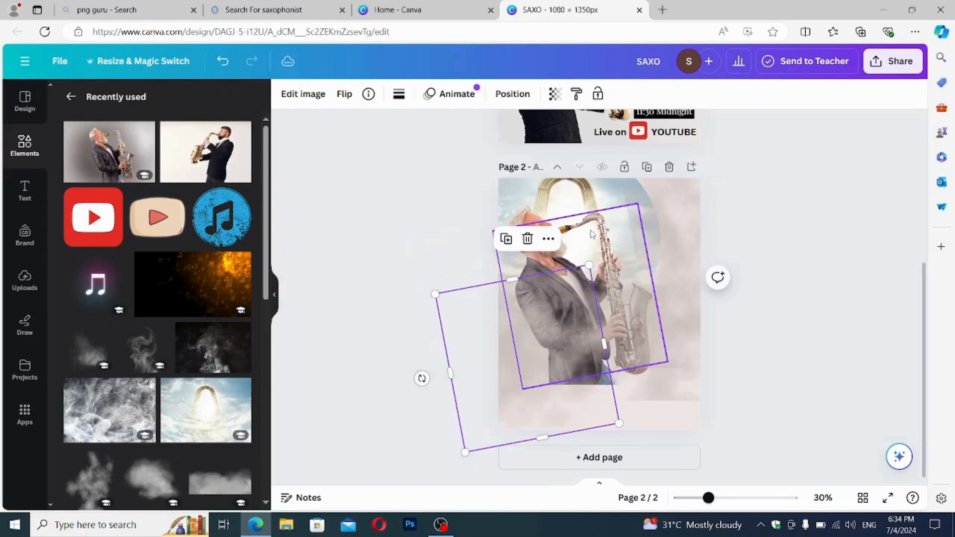
drag(607, 278, 633, 350)
drag(614, 242, 557, 254)
scroll(663, 254, up, 4)
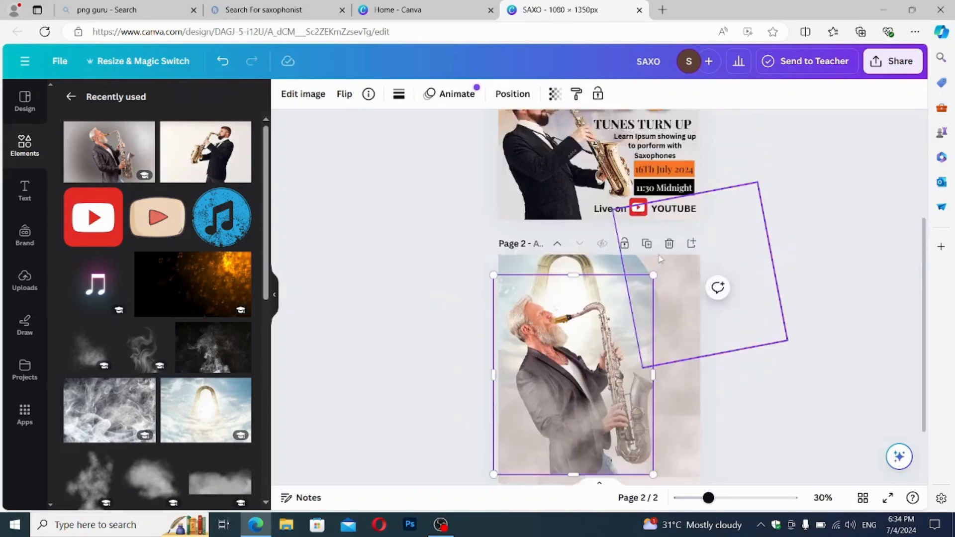
Apply the Blush duotone effect to the grey-haired saxophonist on page 2 at an intensity of 66.
scroll(663, 253, down, 3)
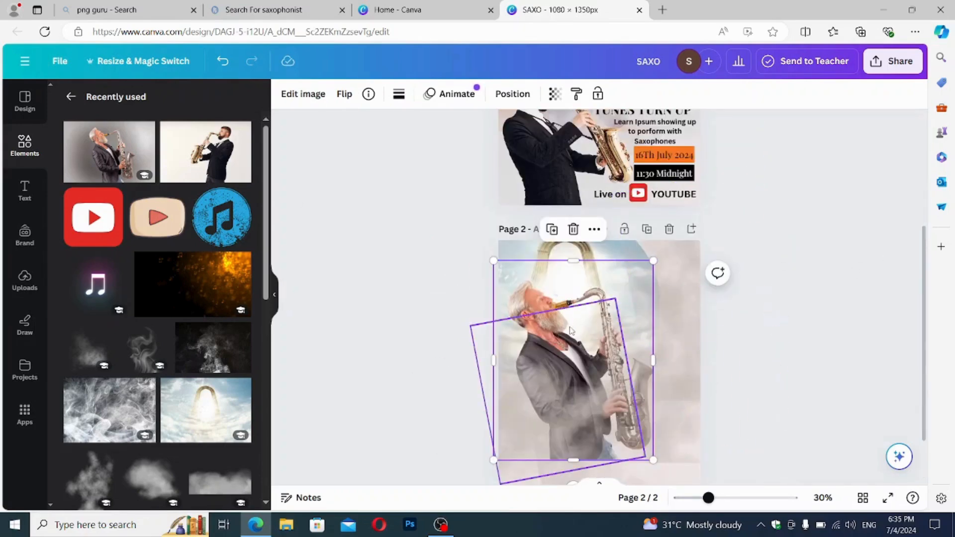
double_click(535, 298)
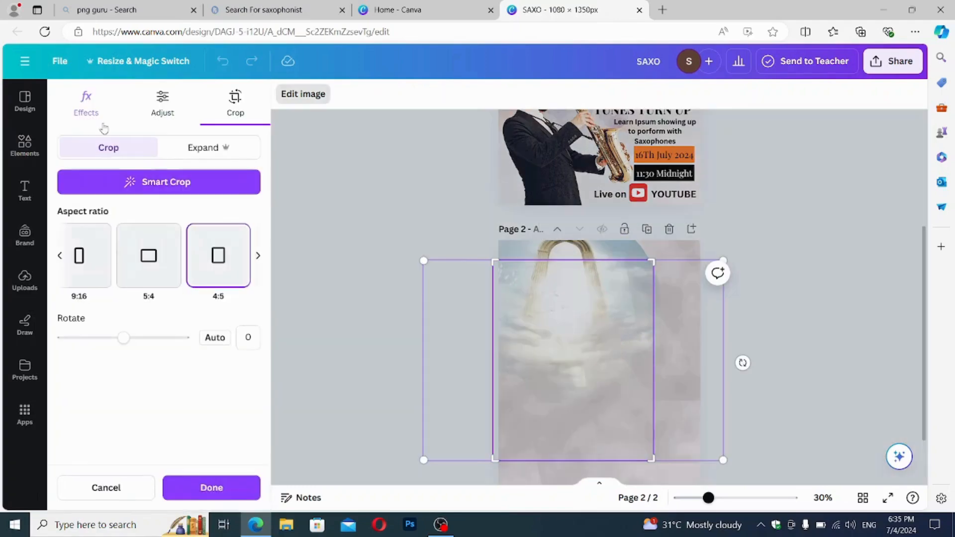
click(100, 122)
scroll(182, 408, down, 3)
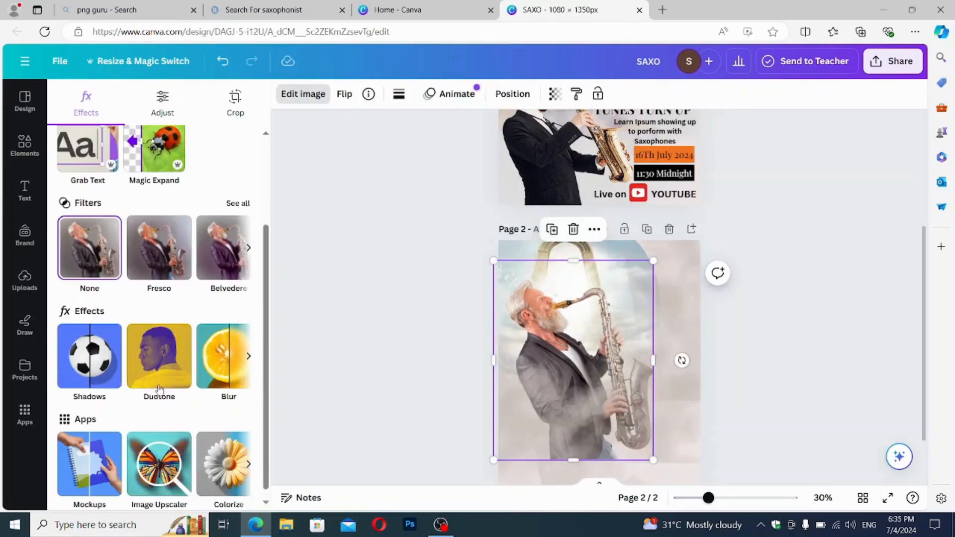
click(159, 389)
scroll(208, 387, down, 1)
click(156, 407)
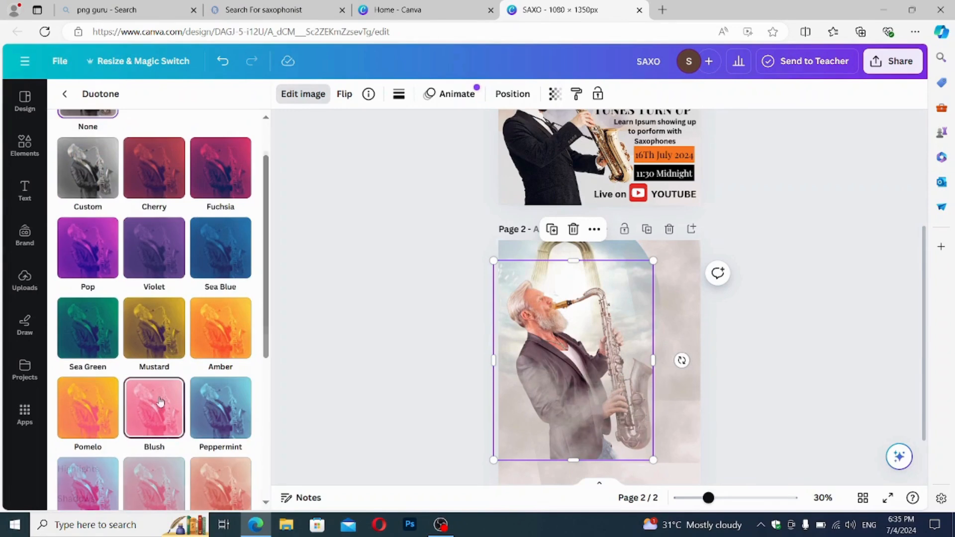
scroll(155, 393, down, 3)
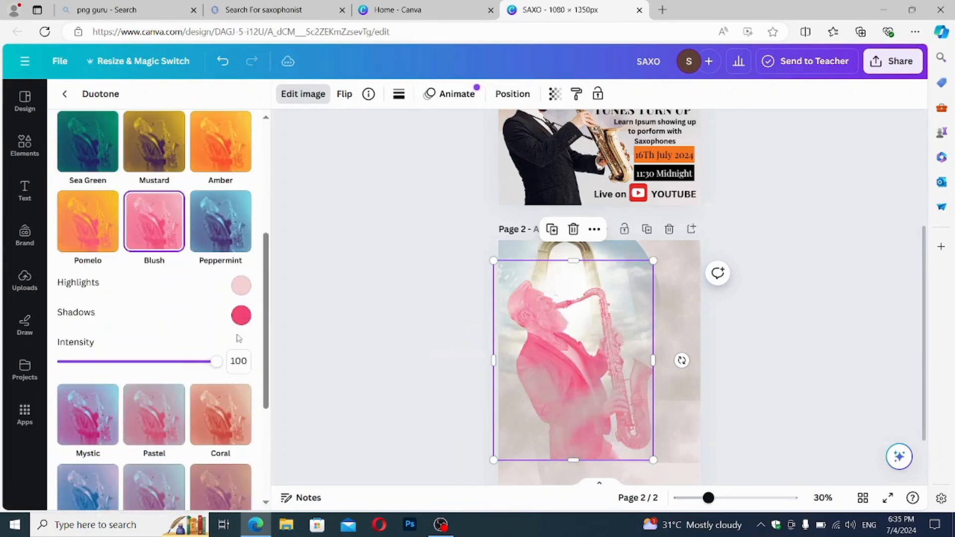
drag(189, 366, 169, 372)
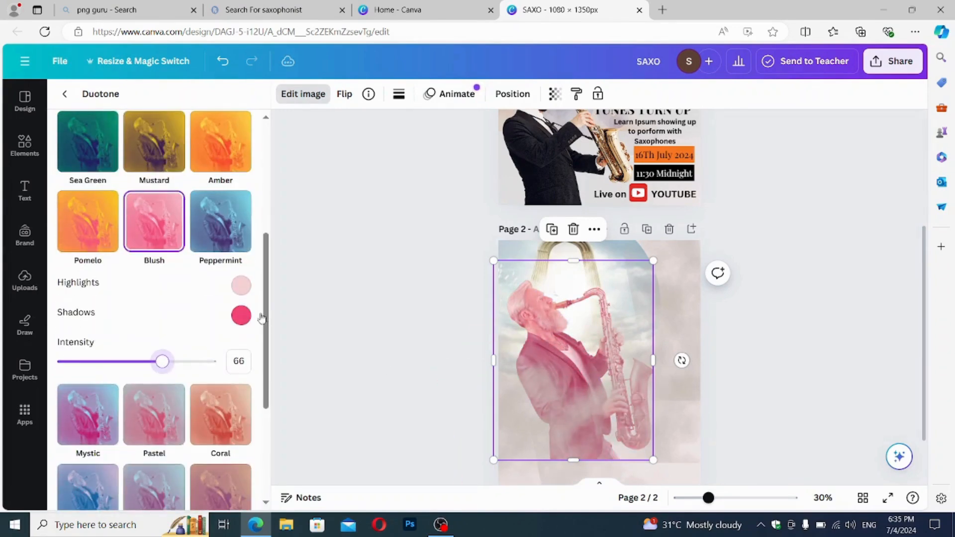
Change the duotone's shadows colour to a muted brownish orange, #B4926F.
click(243, 321)
drag(346, 345, 310, 361)
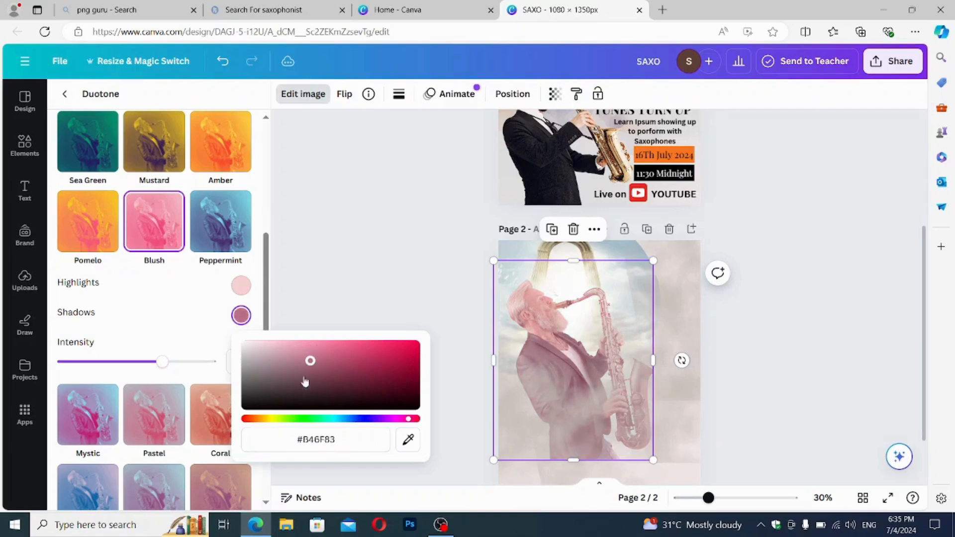
drag(275, 420, 257, 426)
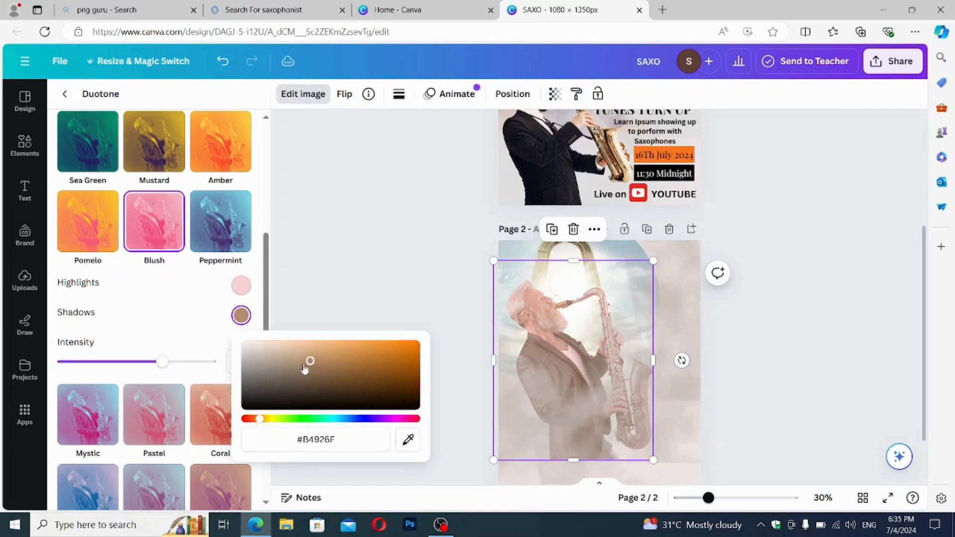
Set the duotone's highlights colour to a strong orange, #ED6B23.
click(243, 287)
click(265, 390)
drag(248, 391, 255, 390)
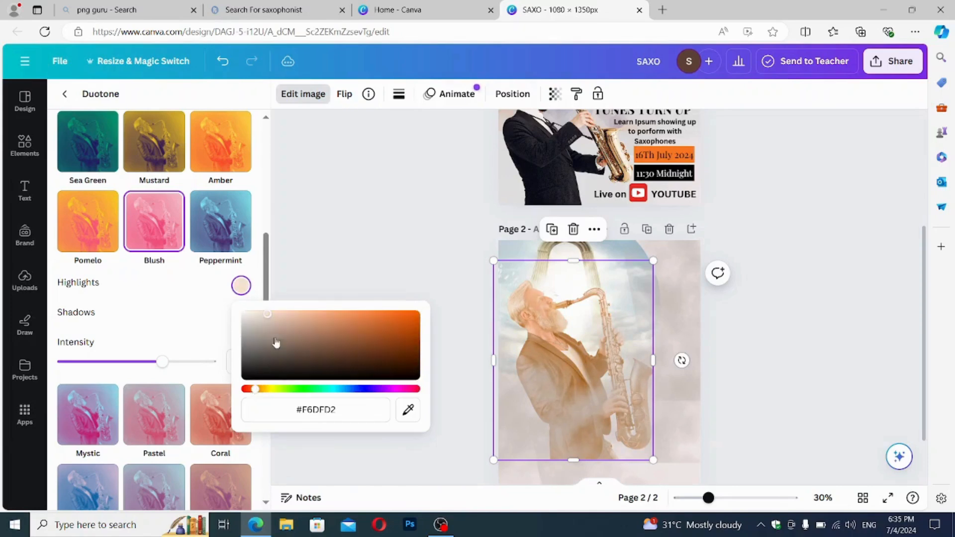
drag(270, 315, 382, 320)
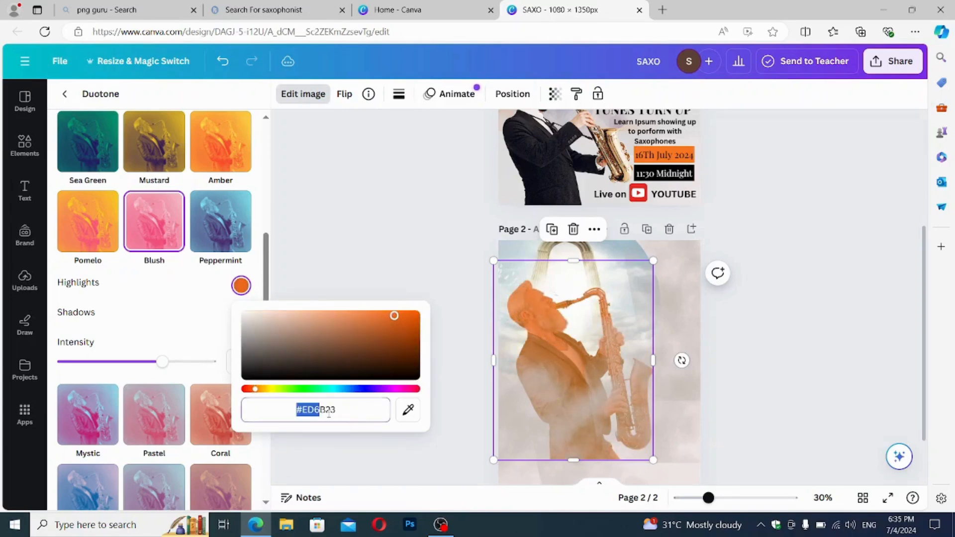
click(207, 322)
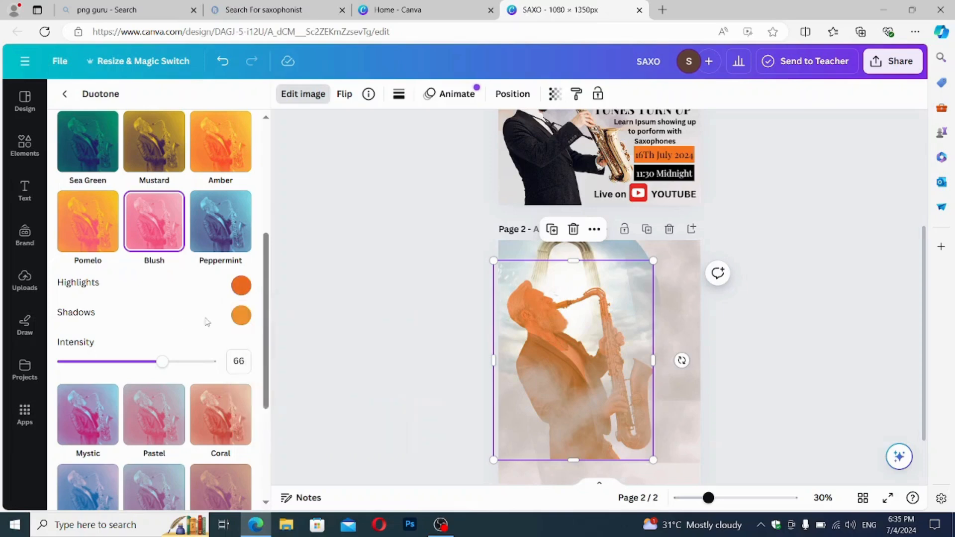
Match the duotone's shadows colour to the highlights by setting it to #ED6B23.
click(241, 315)
text(#ED6B23)
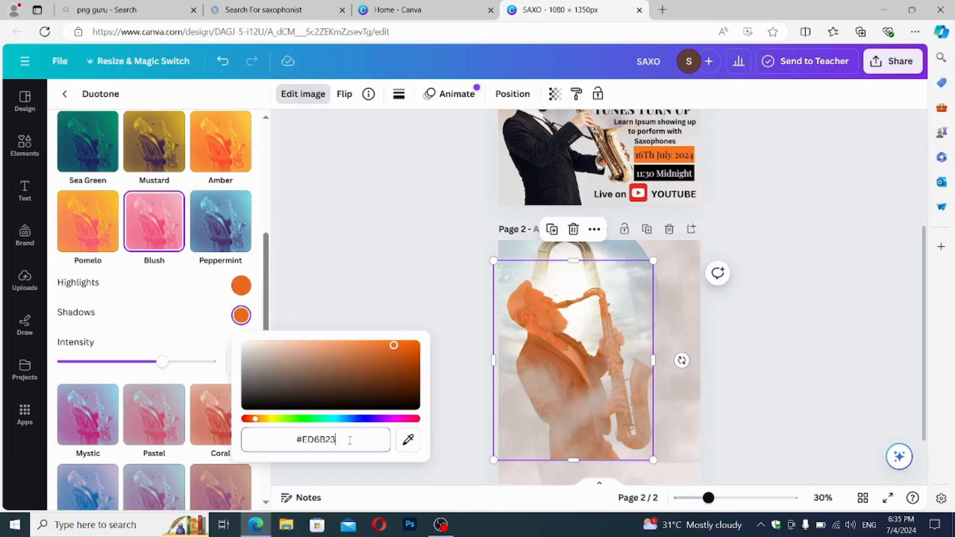
click(377, 283)
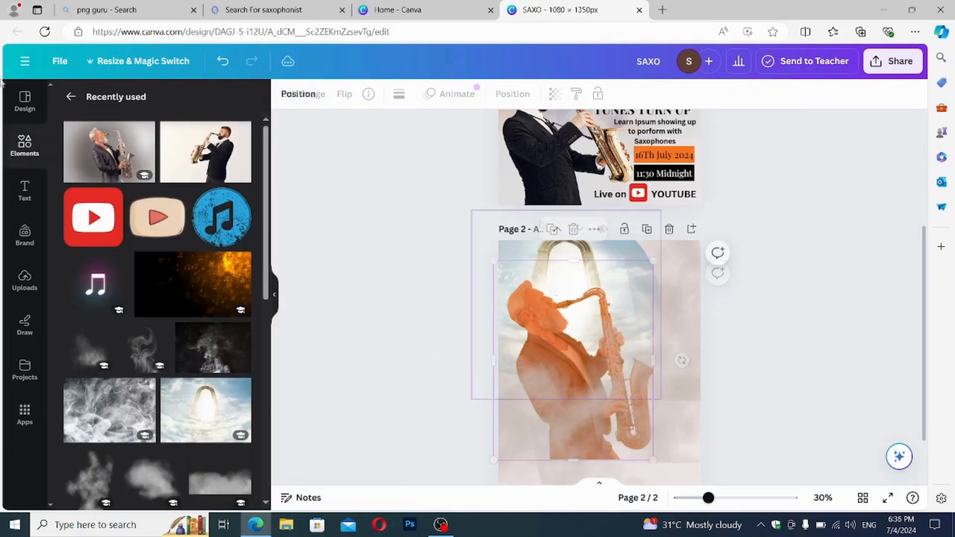
Add a rectangle about 757 × 787 in page 2's upper-left corner and fill it with orange #ED6B23.
key(r)
drag(602, 380, 635, 387)
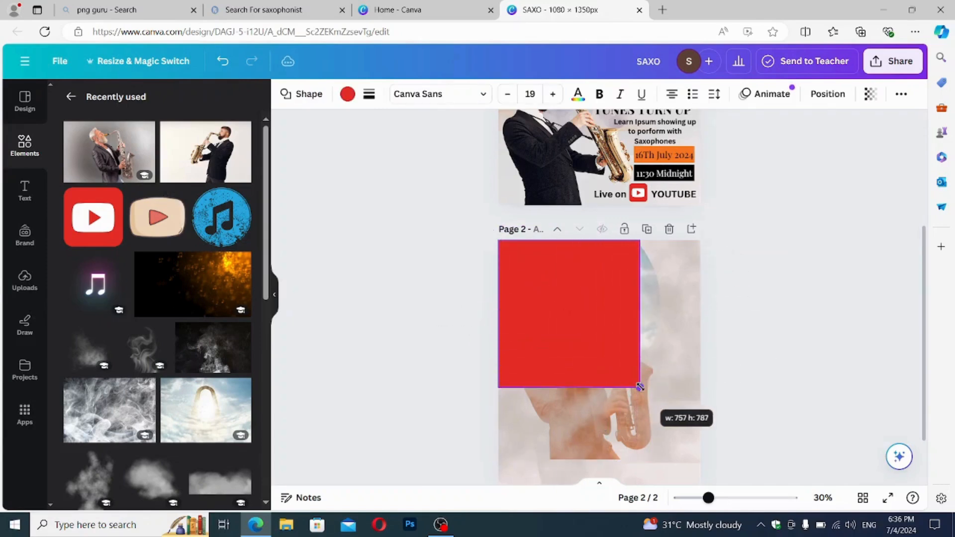
click(347, 94)
click(238, 179)
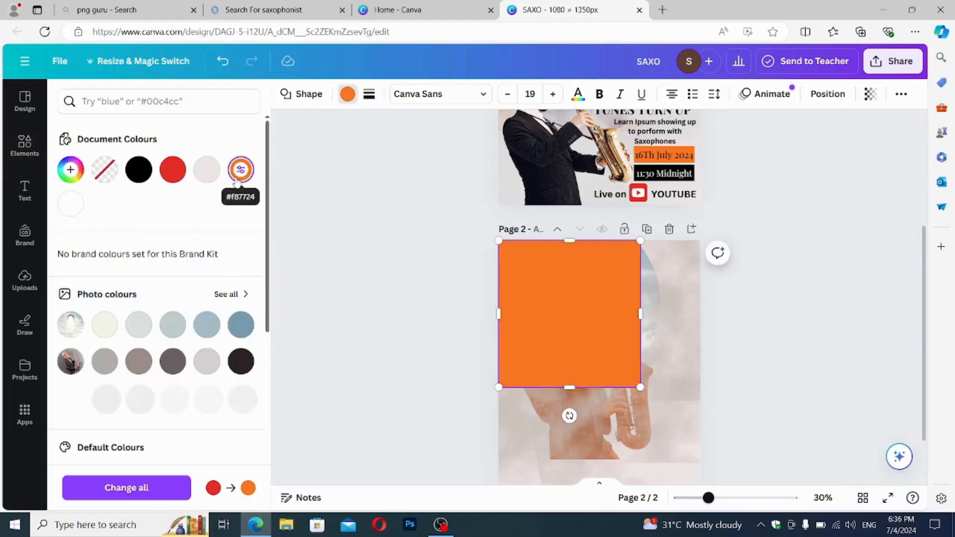
click(70, 170)
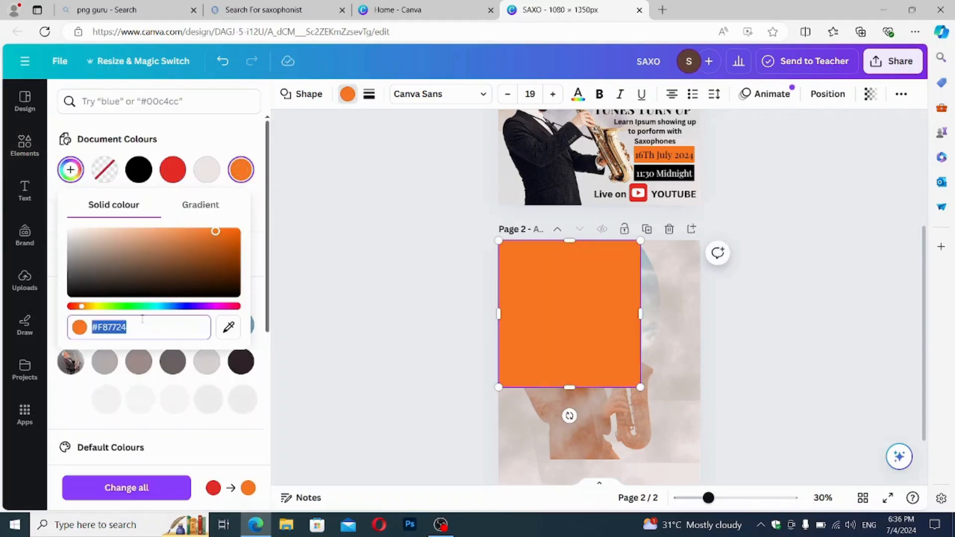
text(#ED6B23)
click(550, 314)
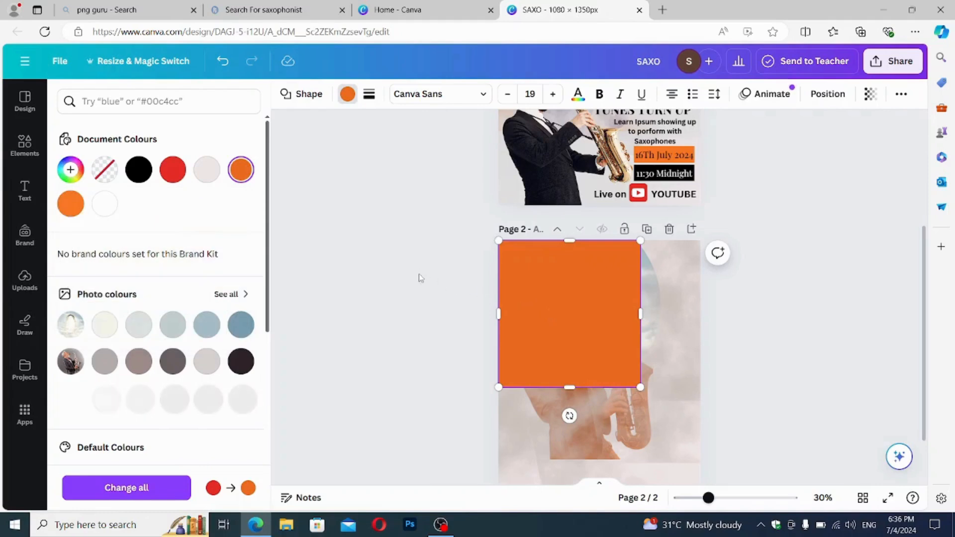
Try sending the orange rectangle to the very back of page 2.
right_click(596, 308)
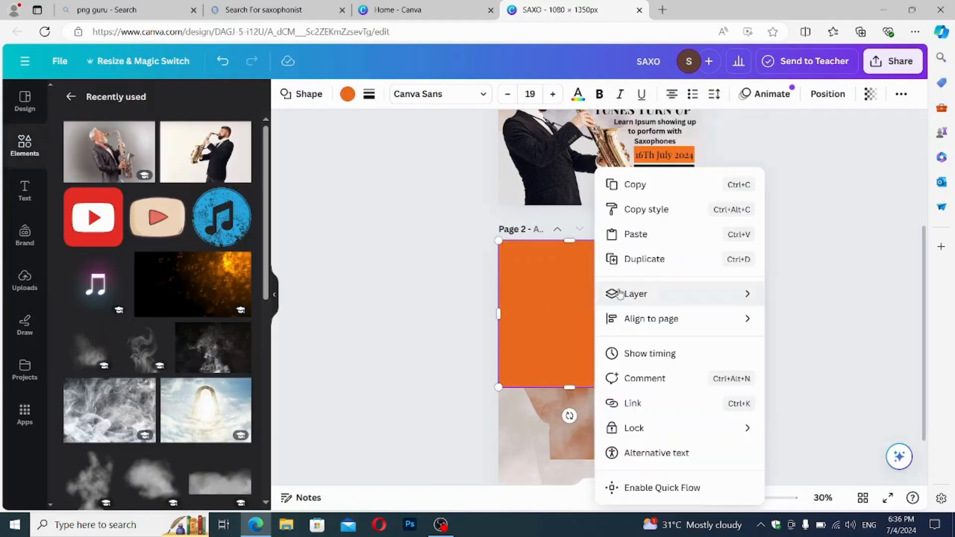
mouse_move(622, 293)
click(776, 366)
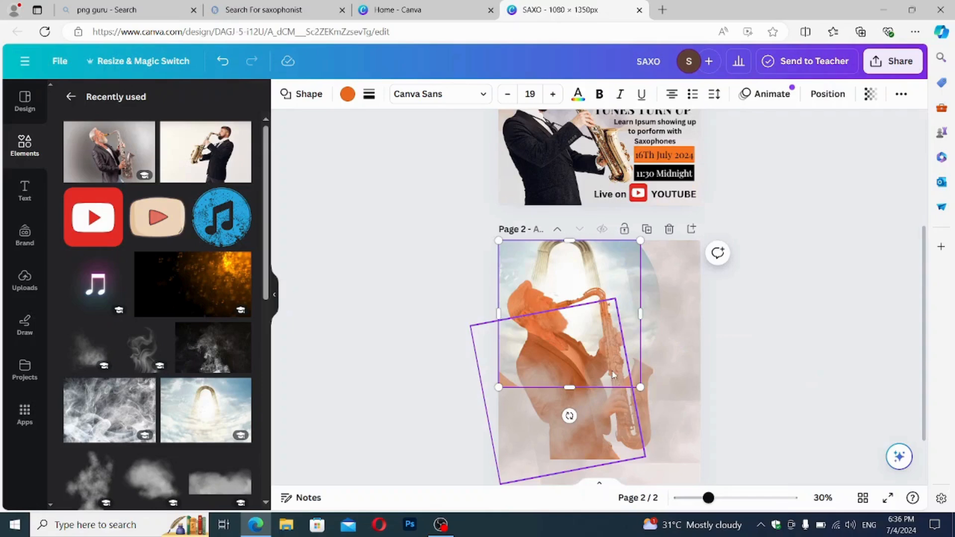
key(ctrl+z)
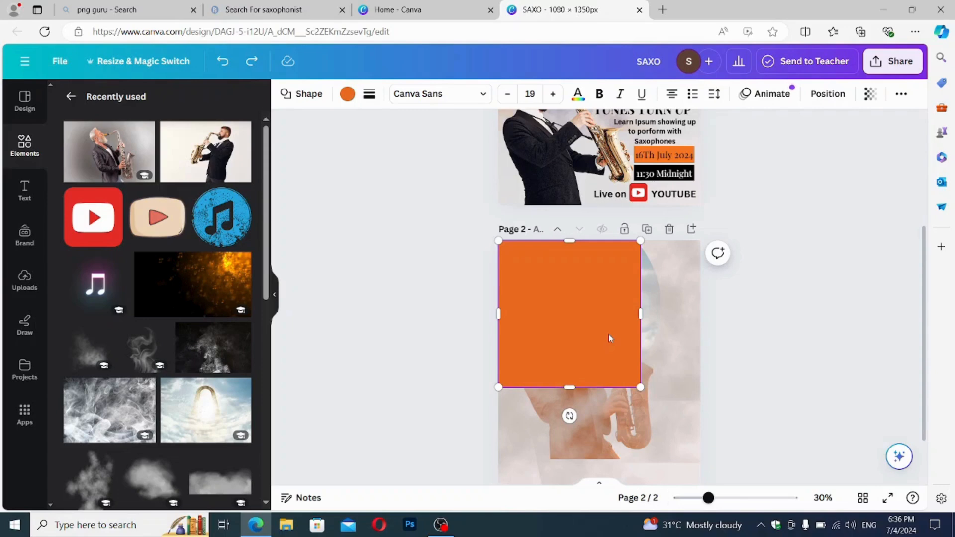
Send the orange rectangle backward layer by layer until it sits behind the saxophonist but in front of the arch.
scroll(618, 338, up, 1)
right_click(600, 293)
right_click(573, 351)
mouse_move(646, 298)
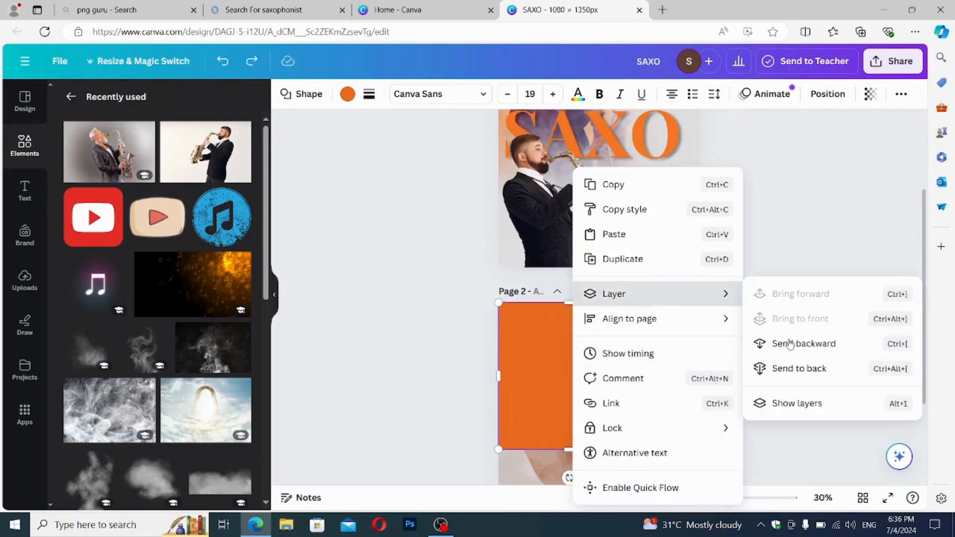
click(791, 343)
right_click(604, 373)
mouse_move(696, 294)
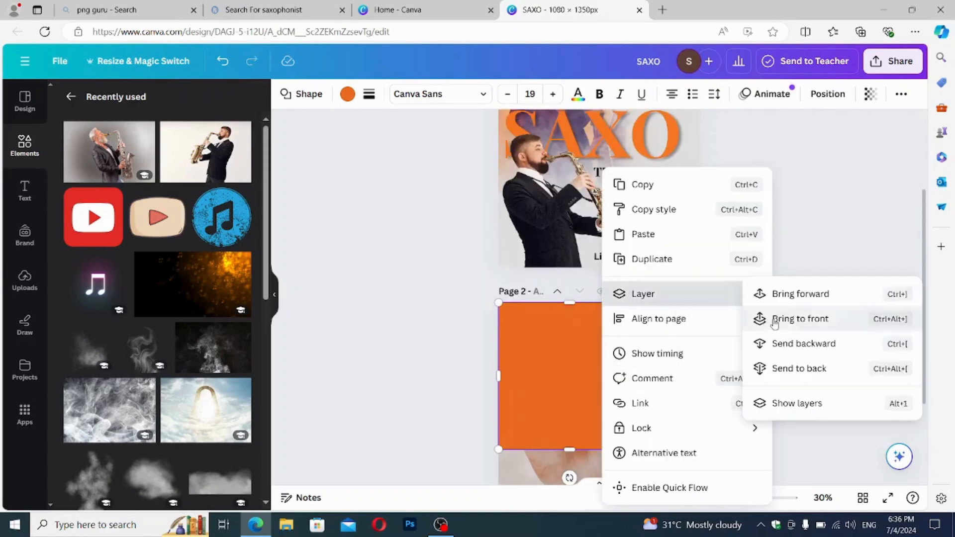
click(791, 350)
right_click(598, 344)
mouse_move(646, 294)
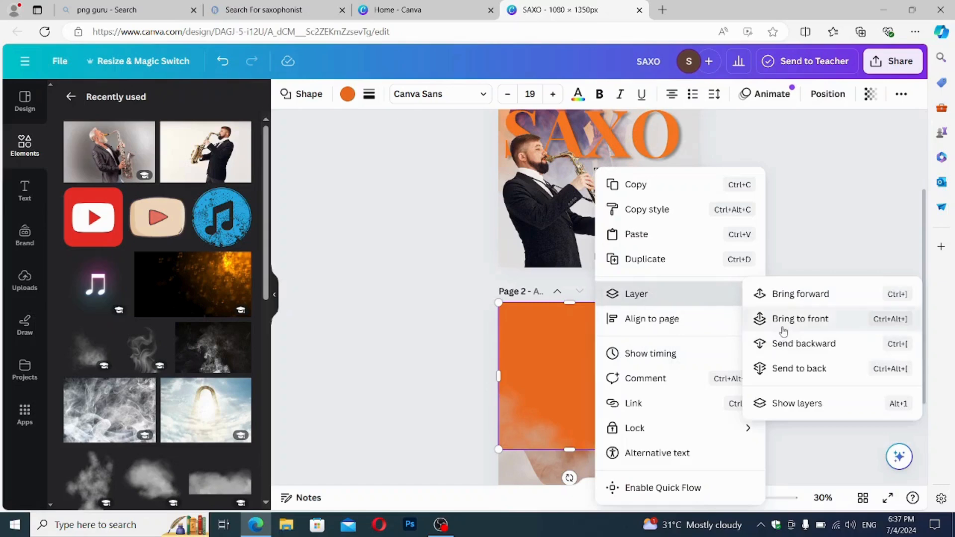
click(785, 349)
right_click(581, 343)
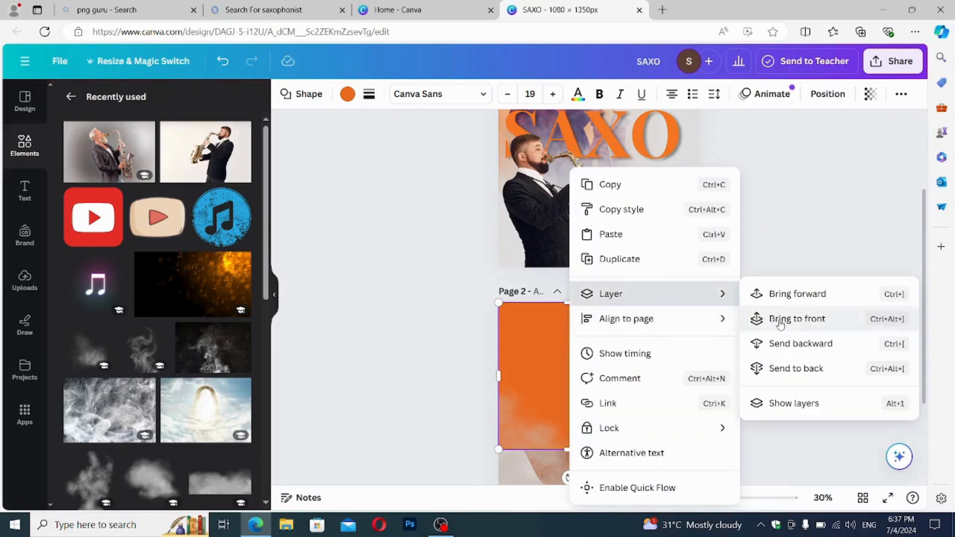
click(758, 343)
right_click(586, 348)
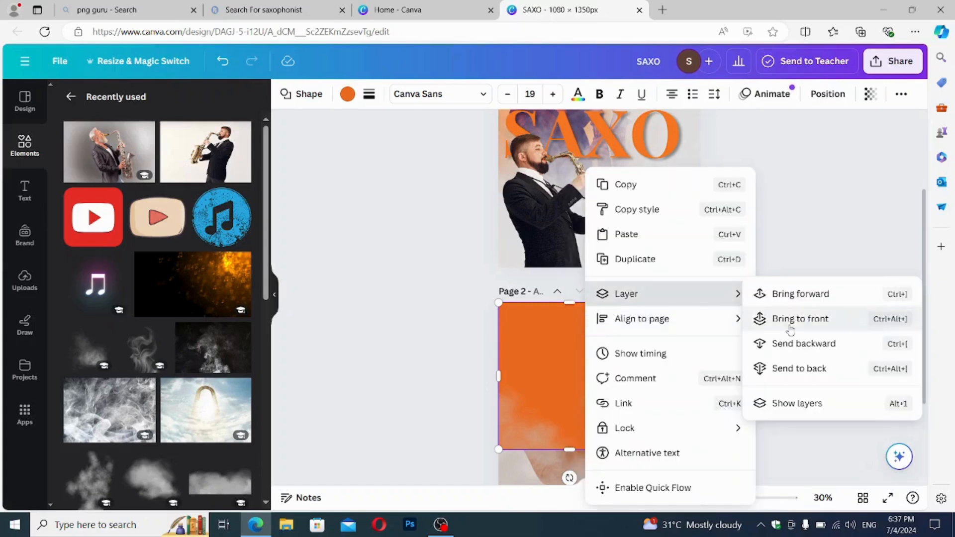
click(792, 347)
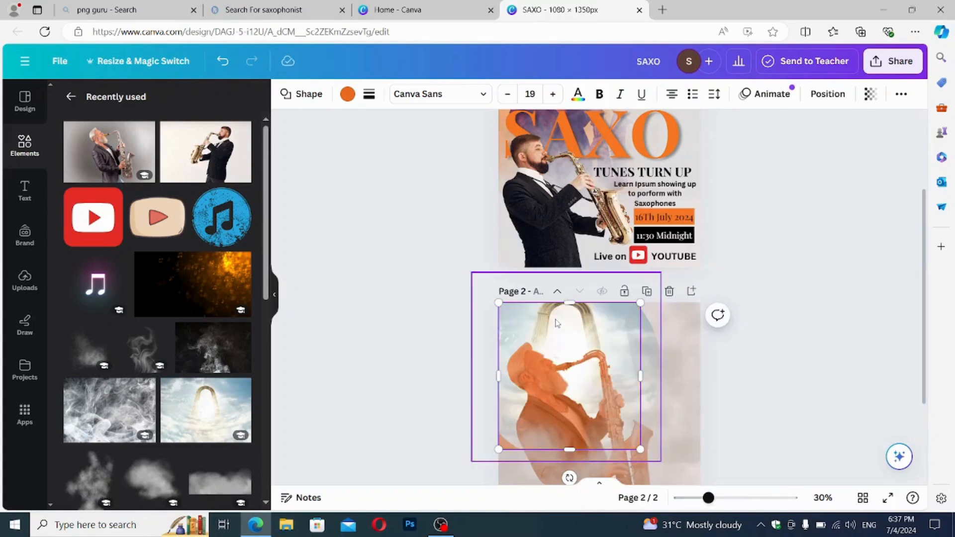
key(ctrl+z)
Set the orange rectangle's transparency to 56.
click(870, 93)
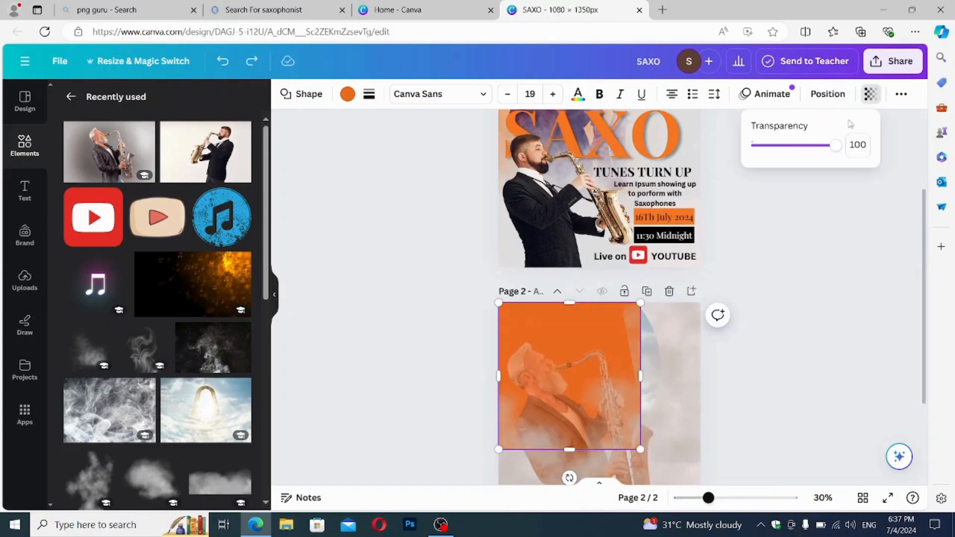
drag(841, 151, 796, 149)
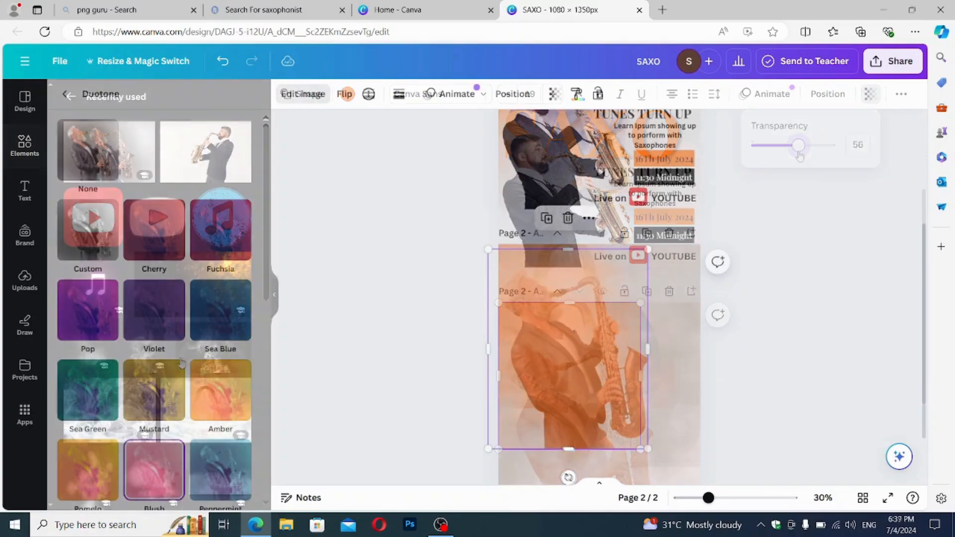
Reduce the intensity of the grey-haired saxophonist's Blush duotone to 28.
scroll(175, 417, down, 3)
drag(160, 423, 101, 429)
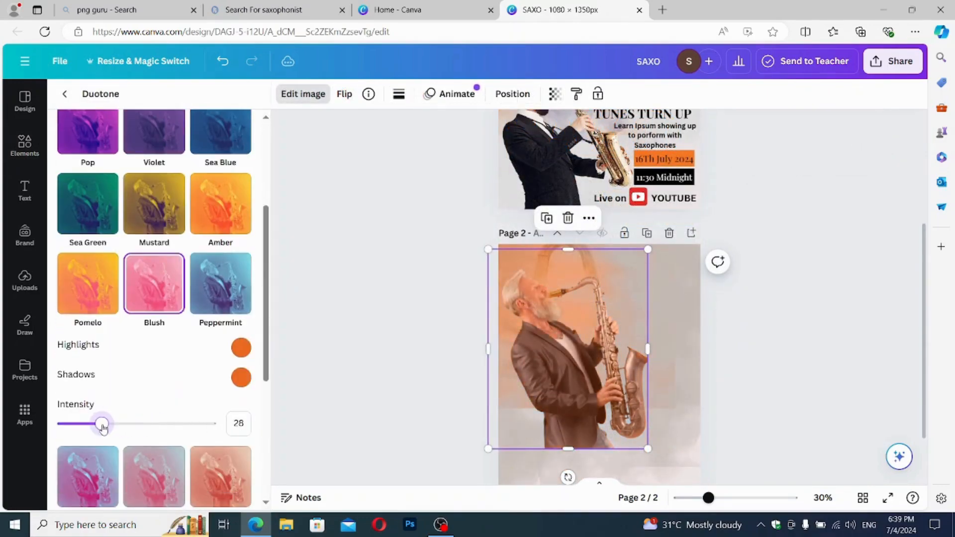
click(810, 300)
Add the recently used photo of the black-suited saxophonist to page 2 and remove its background.
scroll(799, 306, down, 1)
click(201, 150)
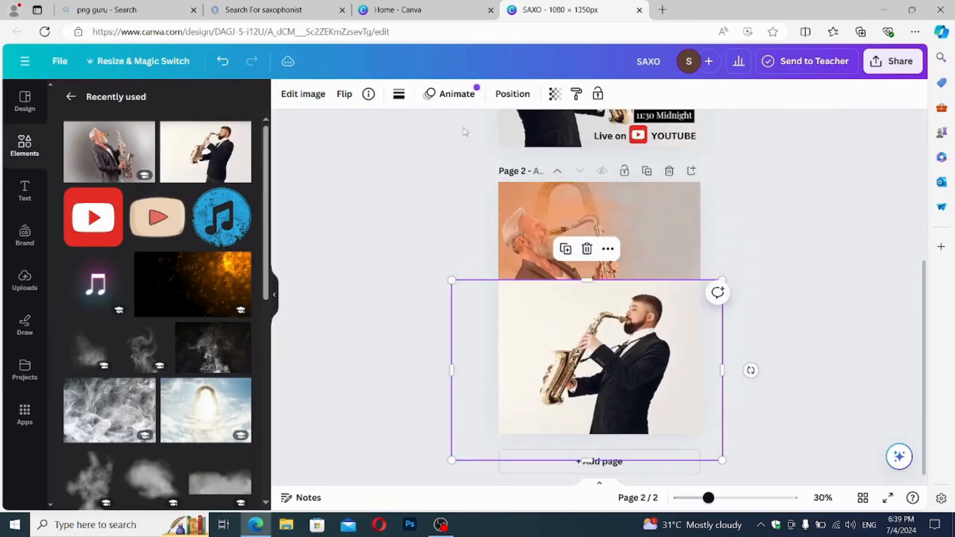
click(303, 94)
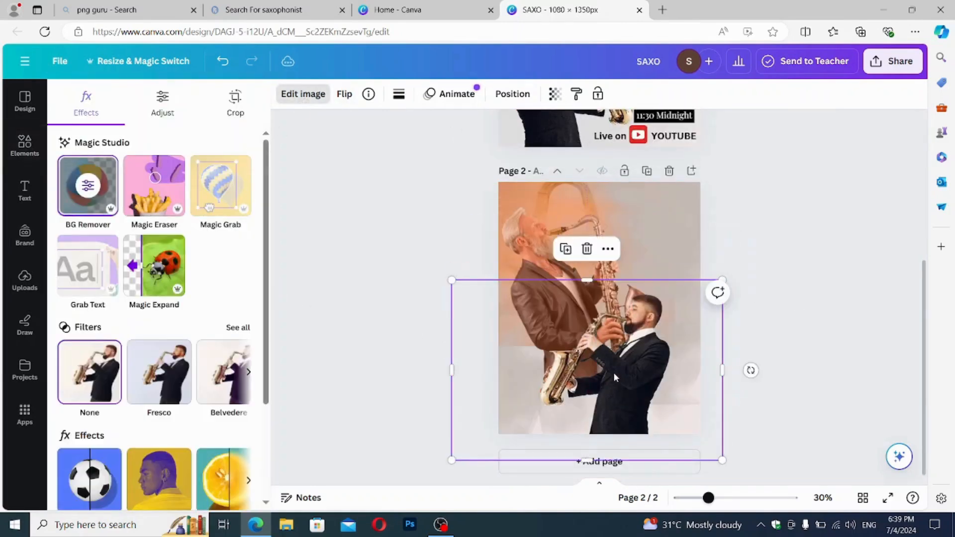
Flip the black-suited saxophonist horizontally and shift him slightly up and left on page 2.
click(344, 94)
click(386, 126)
drag(536, 368, 530, 339)
Crop both sides of the black-suited saxophonist photo and enlarge it in page 2's lower-left corner, in front of the older saxophonist.
drag(716, 341, 630, 341)
drag(445, 341, 497, 340)
drag(632, 432, 651, 445)
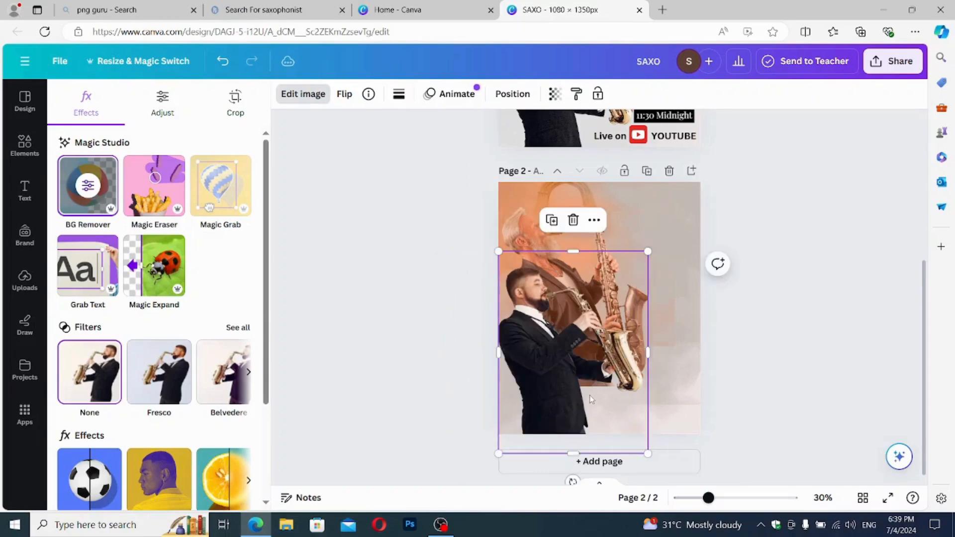
drag(585, 398, 587, 389)
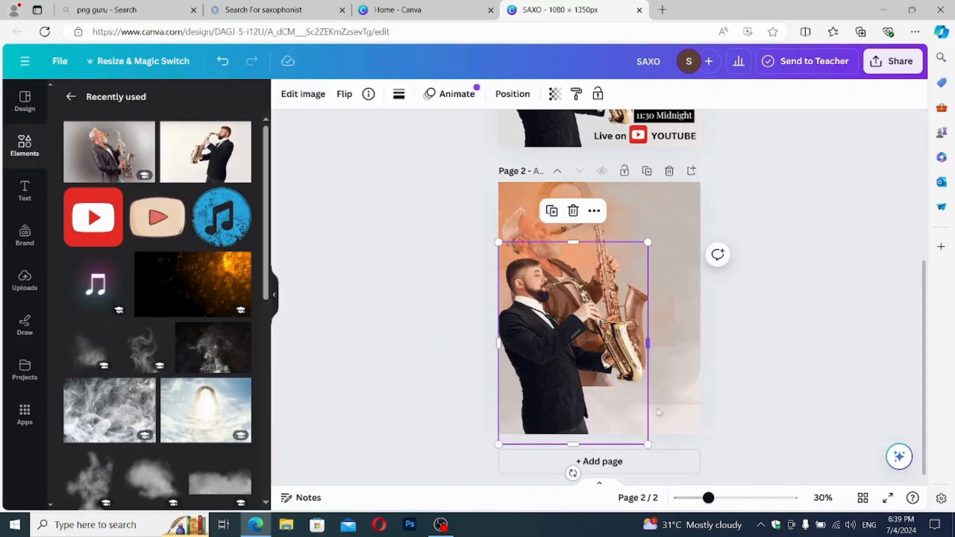
click(798, 327)
scroll(806, 298, up, 5)
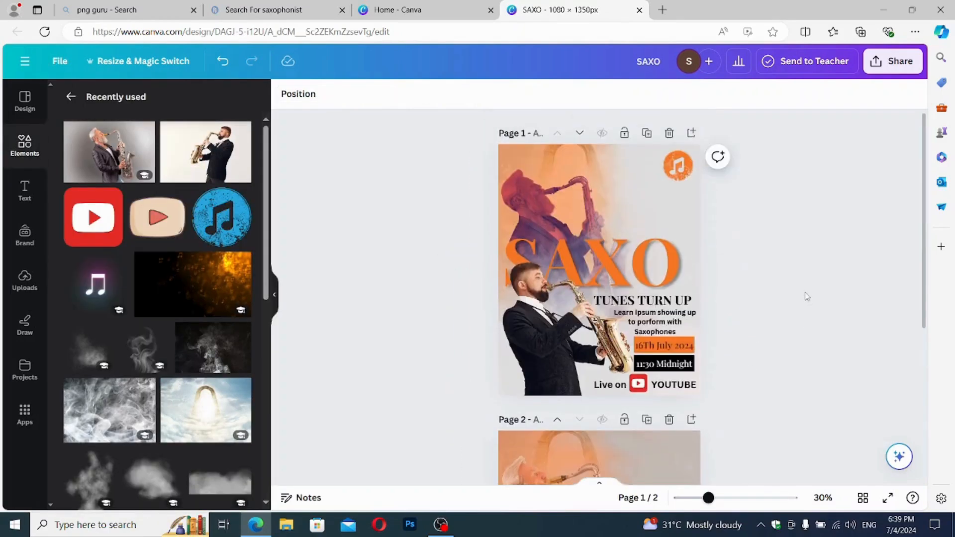
scroll(806, 297, down, 2)
scroll(807, 297, up, 2)
scroll(806, 297, down, 4)
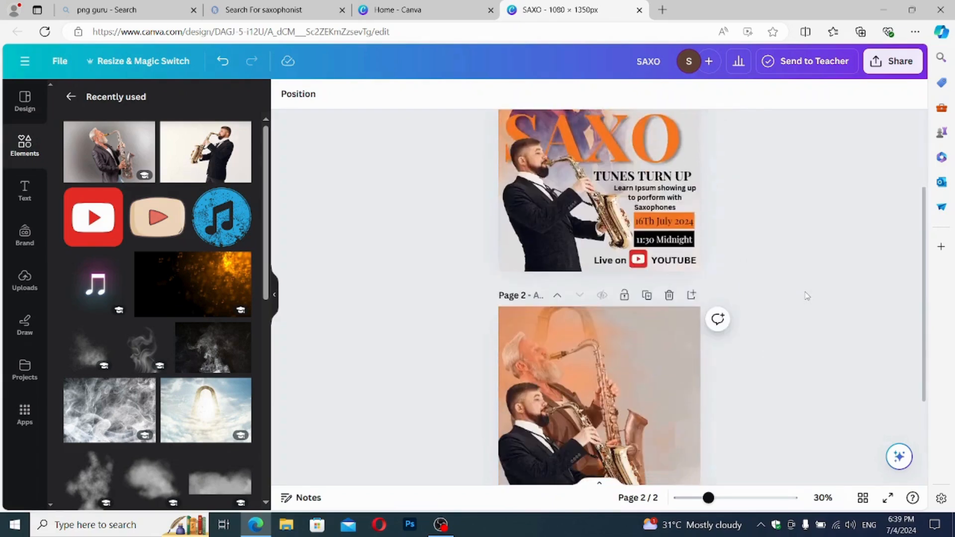
Add a text reading SAXO over the saxophonists on page 2.
scroll(806, 296, down, 3)
drag(708, 498, 717, 497)
scroll(758, 345, down, 1)
scroll(760, 345, up, 1)
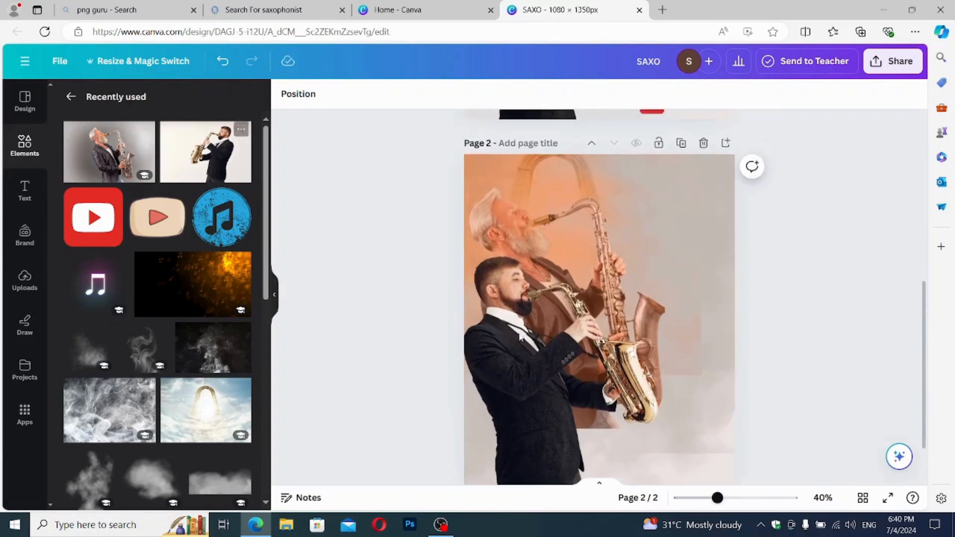
key(t)
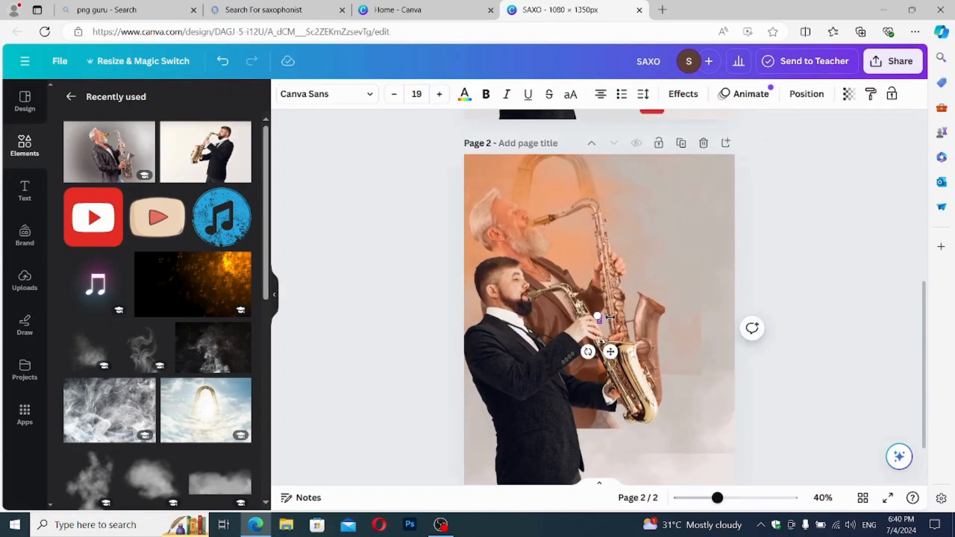
drag(607, 319, 627, 320)
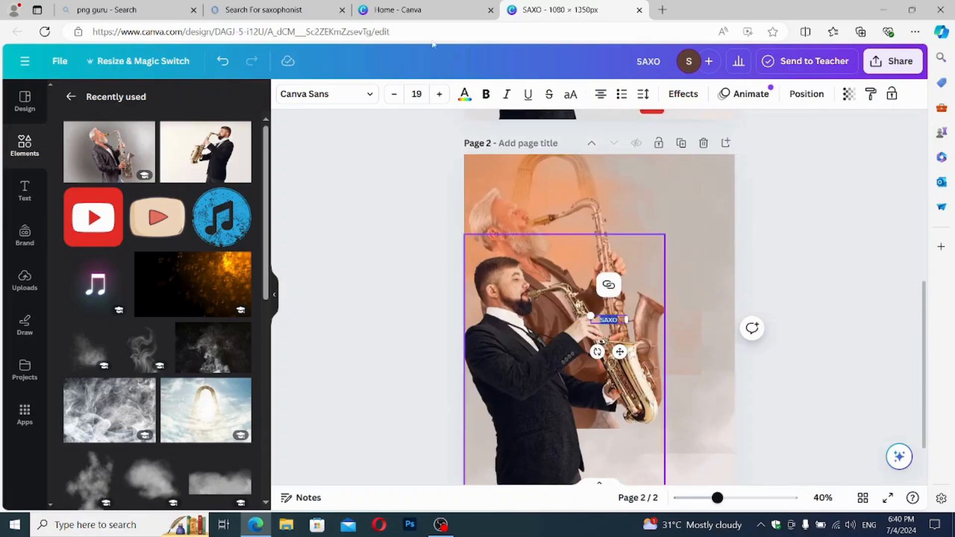
Try to set the SAXO text in a larger Playfair Display and reposition it on page 2.
click(326, 94)
click(112, 240)
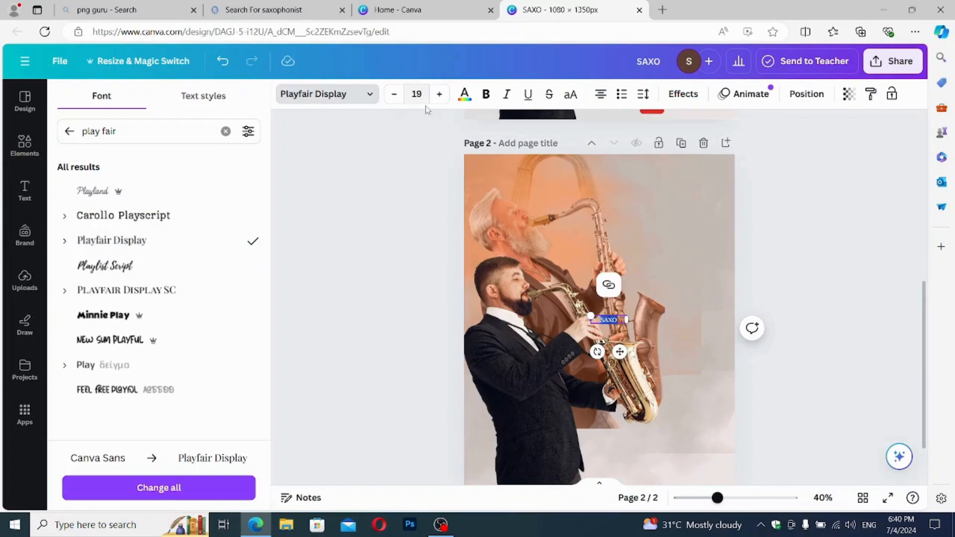
click(567, 282)
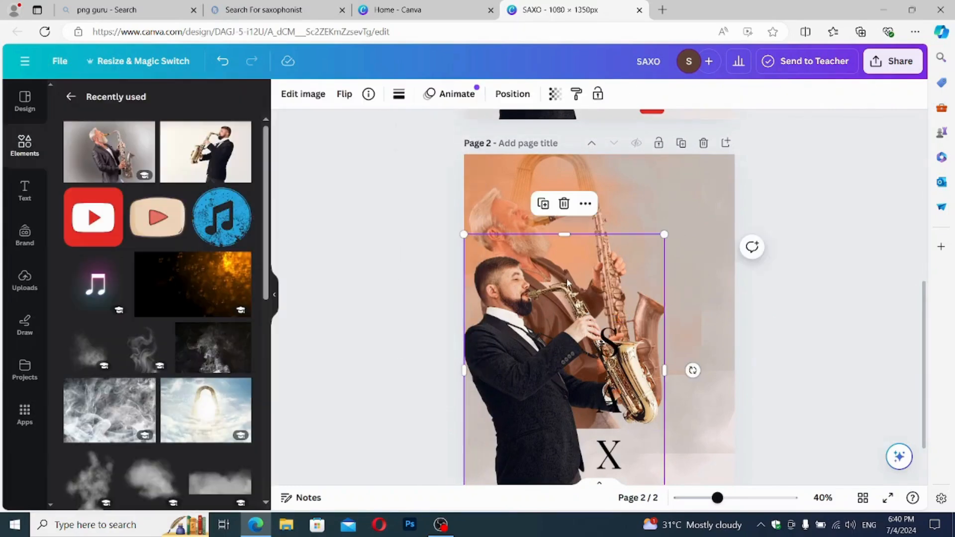
drag(664, 368, 774, 333)
drag(613, 364, 620, 310)
key(ctrl+z)
key(ctrl+z)
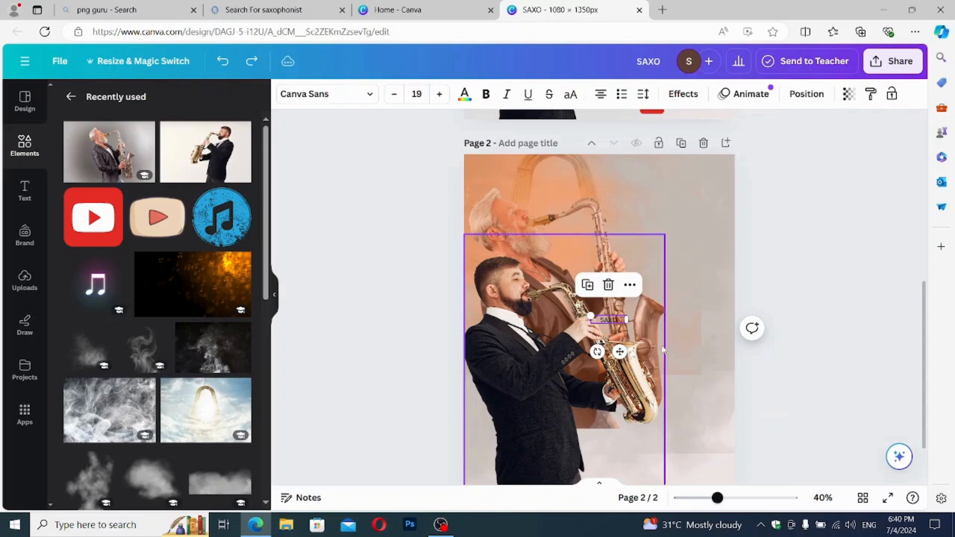
Set the SAXO text in Playfair Display at size 120 and widen its box so the word fits on one line.
click(810, 311)
scroll(810, 311, down, 2)
click(607, 258)
click(348, 98)
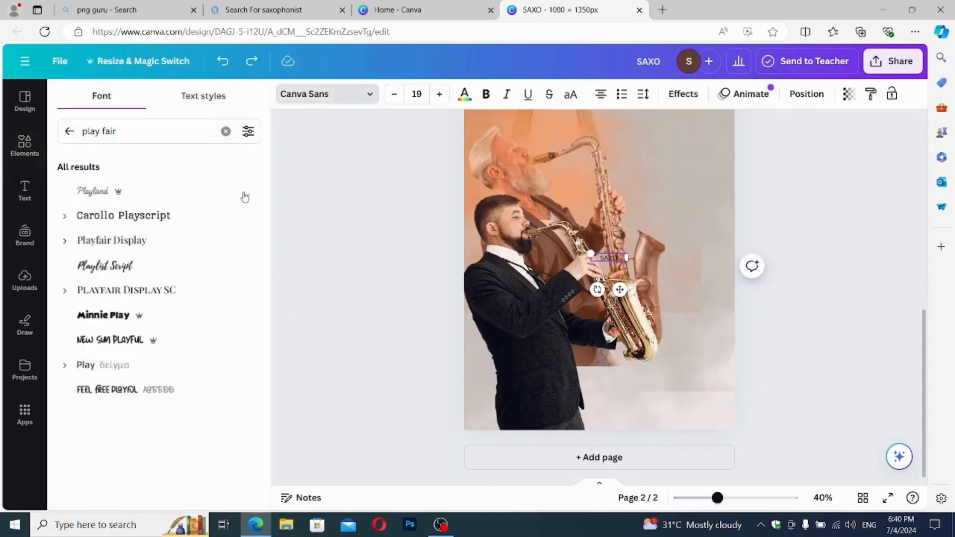
click(115, 240)
click(417, 94)
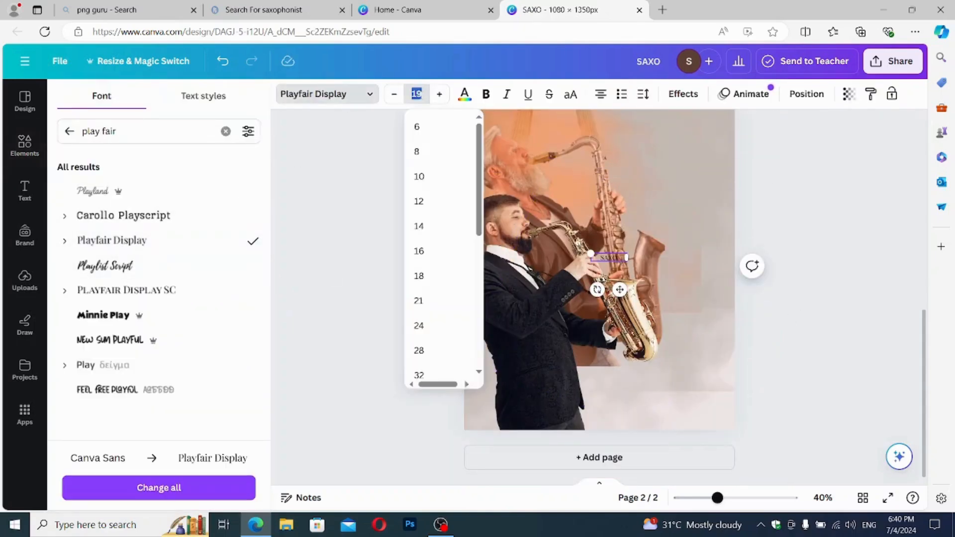
text(120)
key(Return)
drag(654, 361, 755, 277)
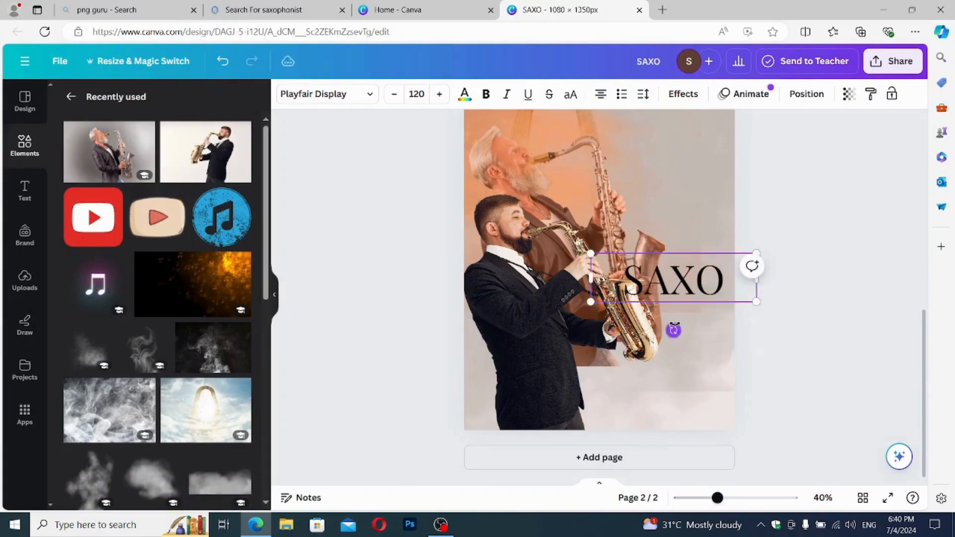
Enlarge the SAXO title to size 262 across the middle of page 2 and move the black-suited saxophonist lower.
drag(671, 279, 515, 200)
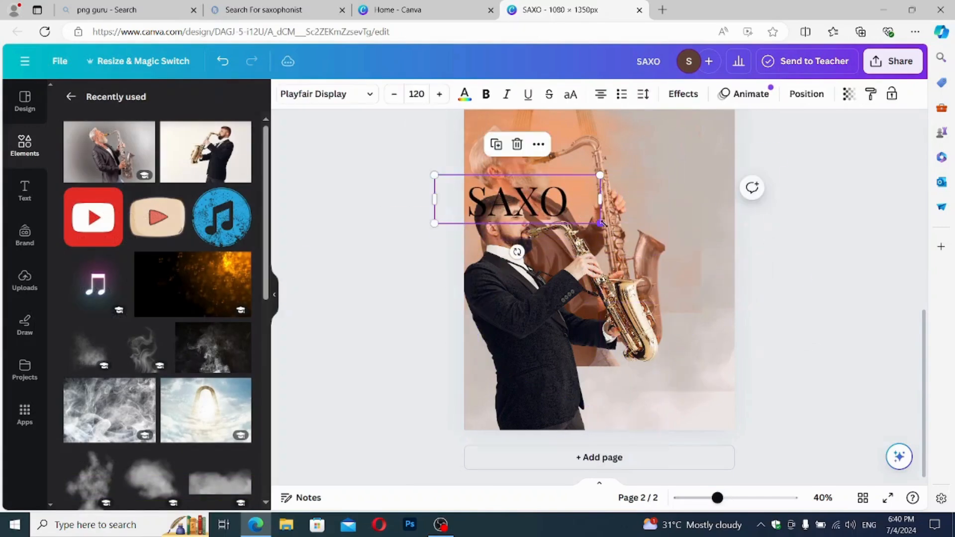
mouse_move(601, 223)
mouse_down()
mouse_move(693, 251)
mouse_move(613, 236)
mouse_up()
drag(528, 323, 524, 359)
drag(572, 245, 540, 238)
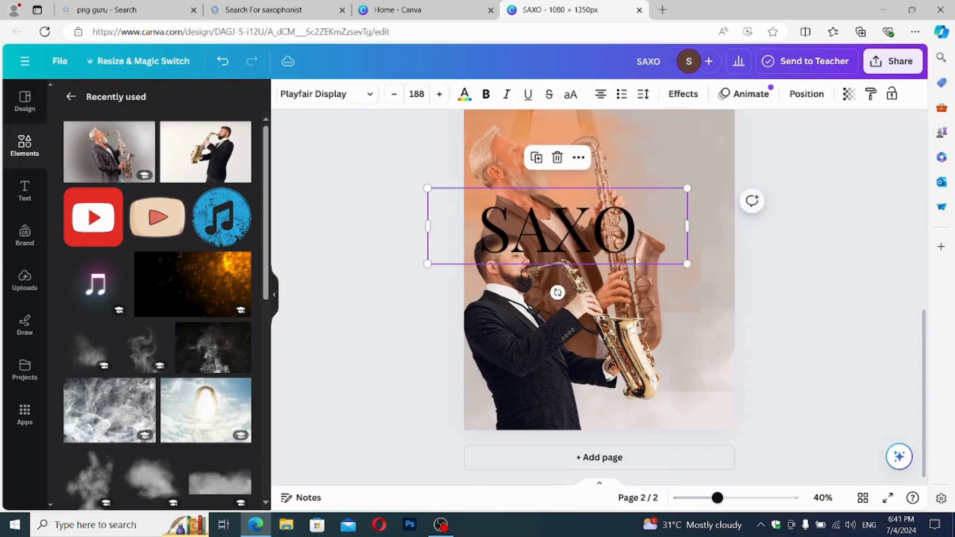
drag(687, 264, 782, 294)
Shift the older saxophonist slightly up and left behind the SAXO title.
mouse_move(545, 150)
mouse_down()
mouse_move(592, 150)
mouse_move(536, 137)
mouse_up()
mouse_move(594, 155)
mouse_down()
mouse_move(628, 156)
mouse_move(594, 156)
mouse_up()
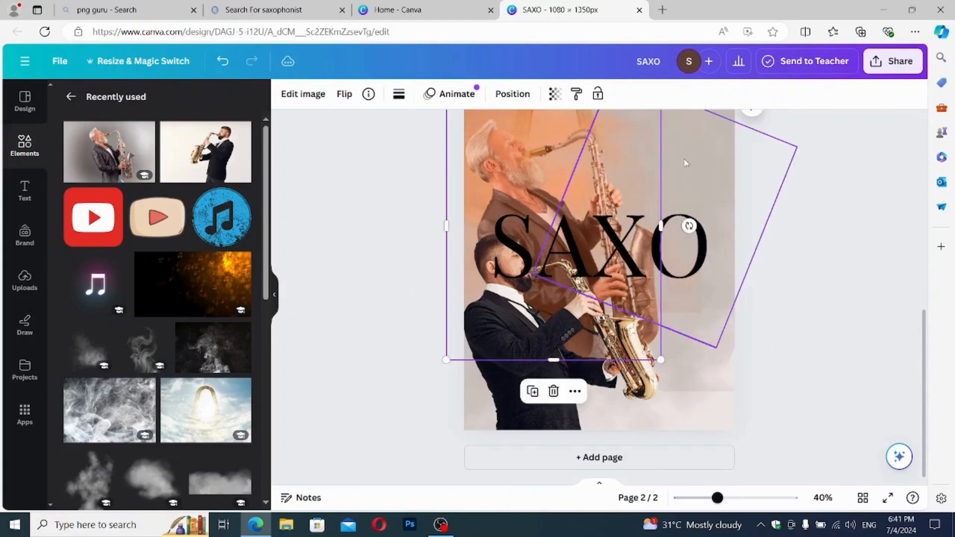
drag(686, 163, 729, 164)
drag(641, 148, 661, 148)
drag(621, 144, 640, 143)
drag(652, 152, 634, 154)
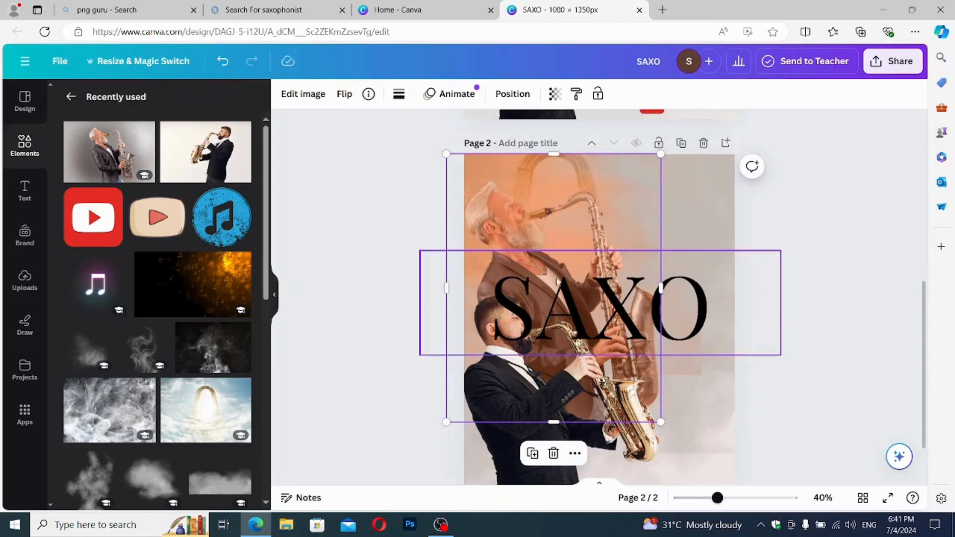
Colour the SAXO title orange and give it a dark shadow effect with direction -66.
click(527, 289)
click(464, 94)
click(240, 170)
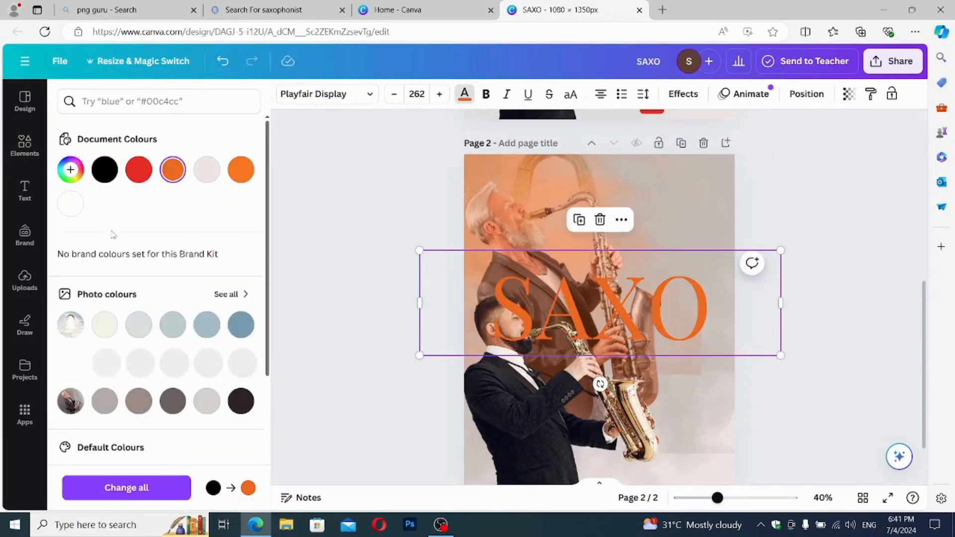
click(686, 98)
click(171, 189)
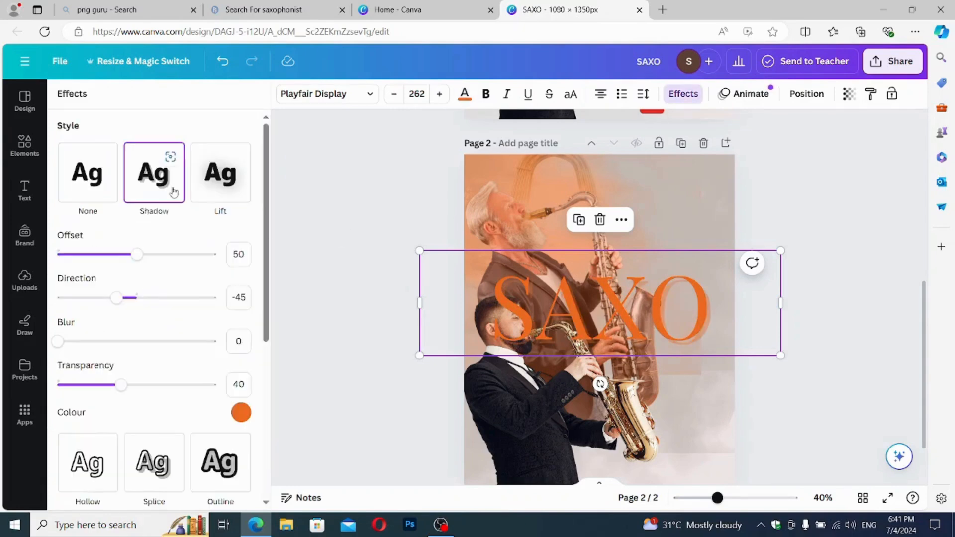
click(234, 157)
click(172, 191)
drag(119, 311, 98, 320)
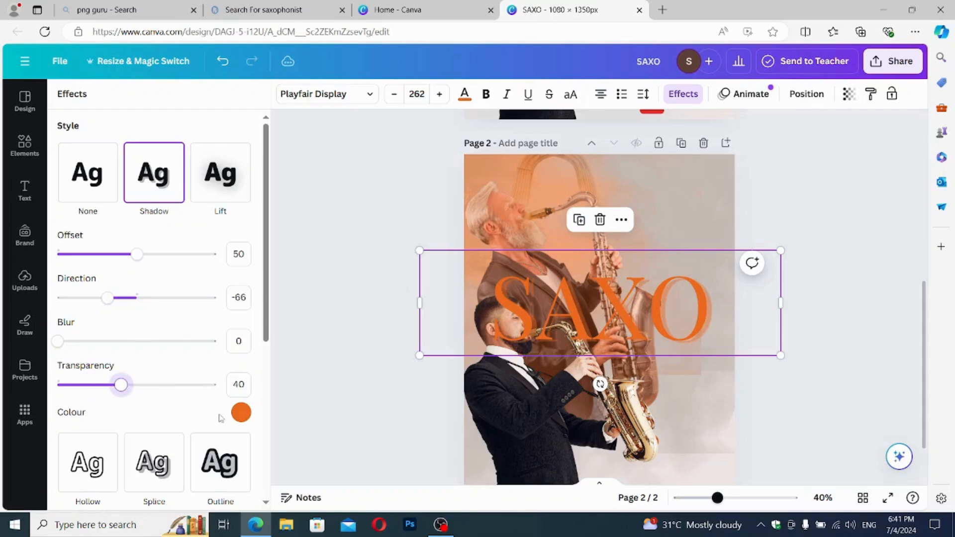
click(241, 412)
click(99, 263)
Send the SAXO title behind the black-suited saxophonist, enlarge it to size 293 and centre it across page 2.
drag(579, 323, 573, 319)
key(ctrl+[)
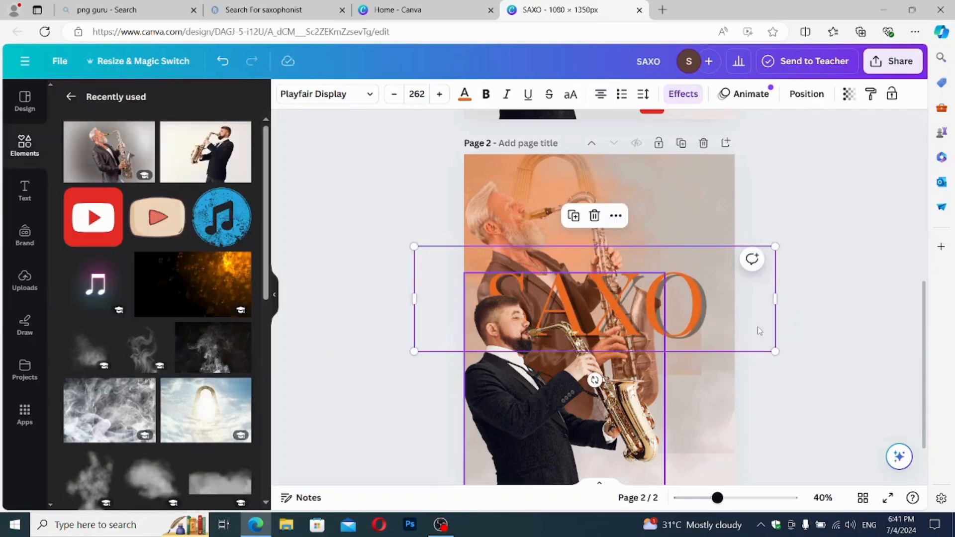
drag(774, 351, 795, 354)
drag(795, 296, 731, 294)
drag(646, 303, 685, 306)
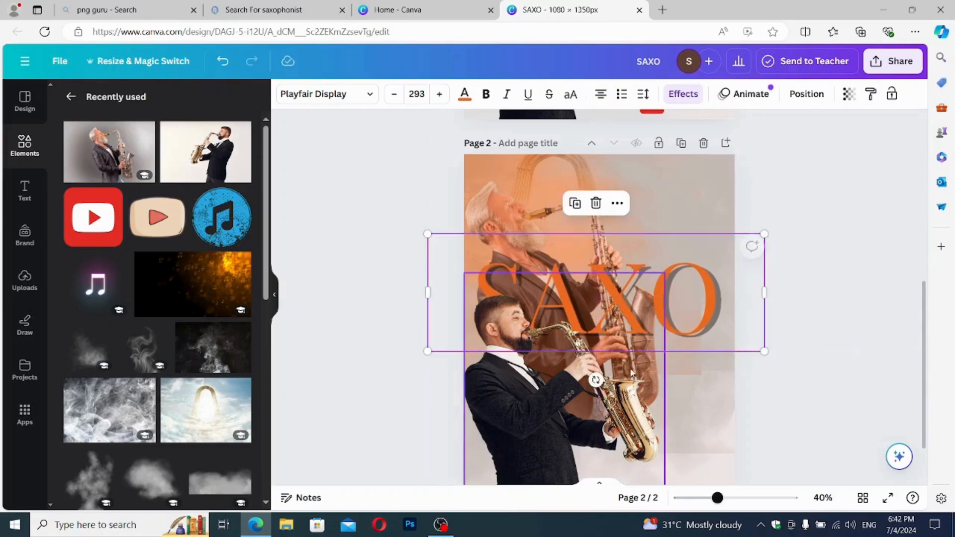
Shift the black-suited saxophonist slightly right, nudge the SAXO title up and compare the layout with page 1.
drag(541, 404, 562, 409)
drag(695, 308, 719, 304)
scroll(796, 308, up, 5)
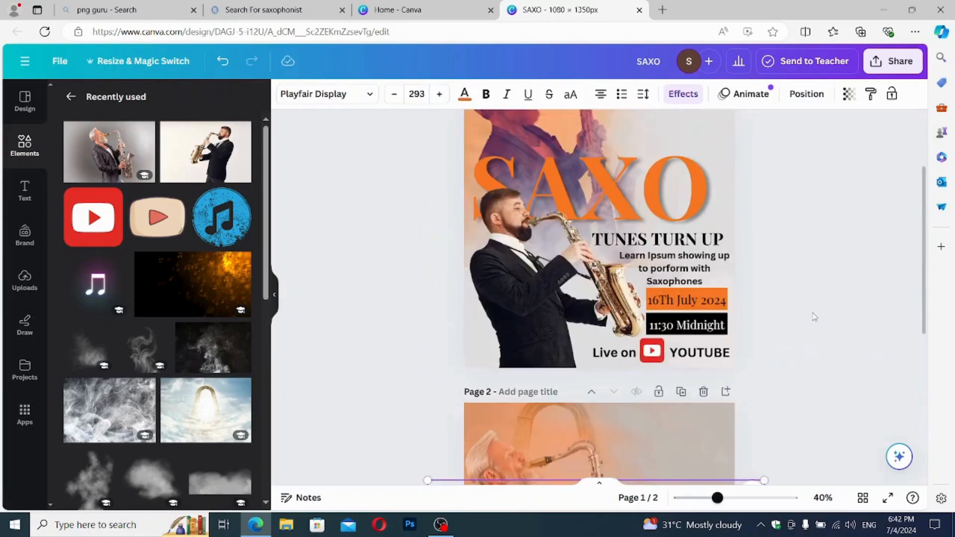
scroll(813, 318, down, 5)
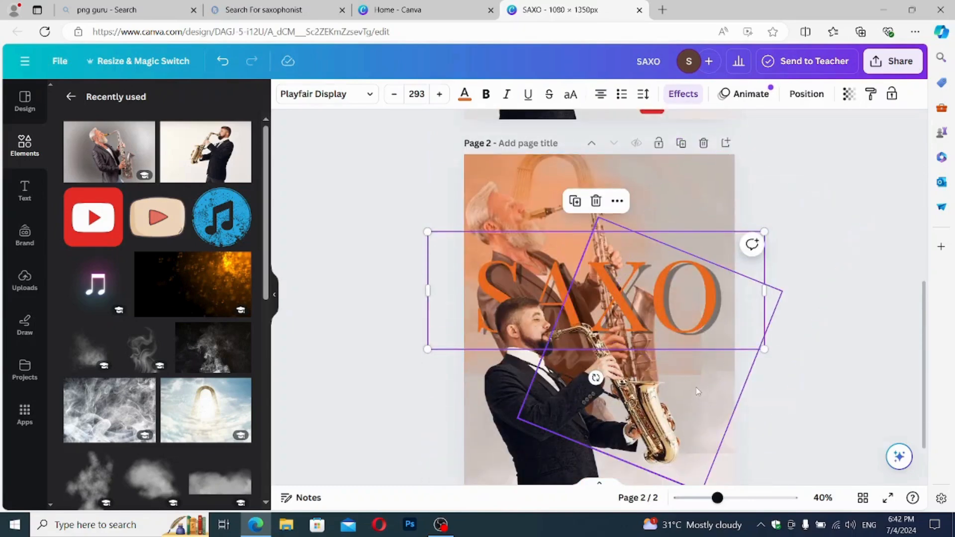
Add a text reading TUNES TURN UP below the letter O of the SAXO title, matching page 1's wording.
click(796, 387)
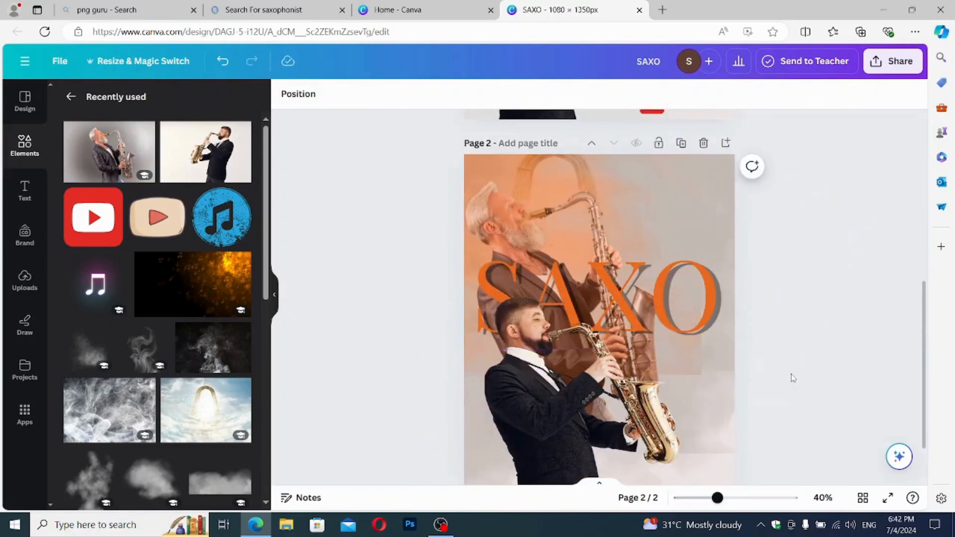
key(t)
drag(611, 351, 693, 394)
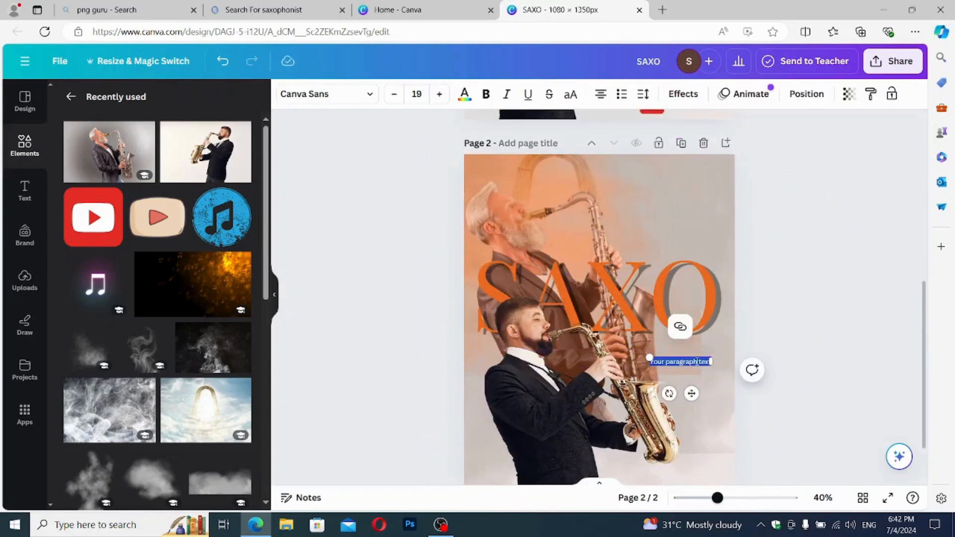
key(BackSpace)
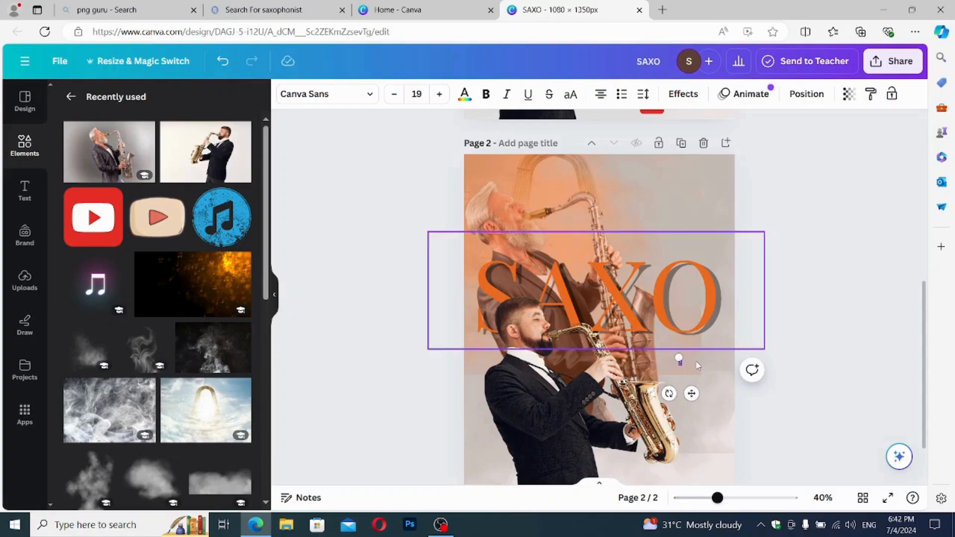
scroll(758, 293, up, 3)
scroll(758, 292, down, 3)
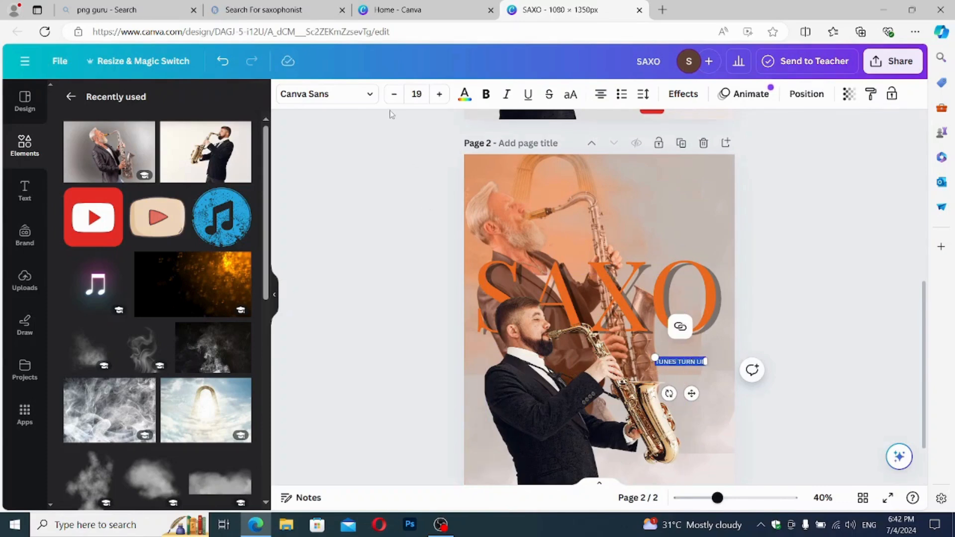
Set the TUNES TURN UP text in Playfair Display at size 30.
click(348, 94)
click(112, 240)
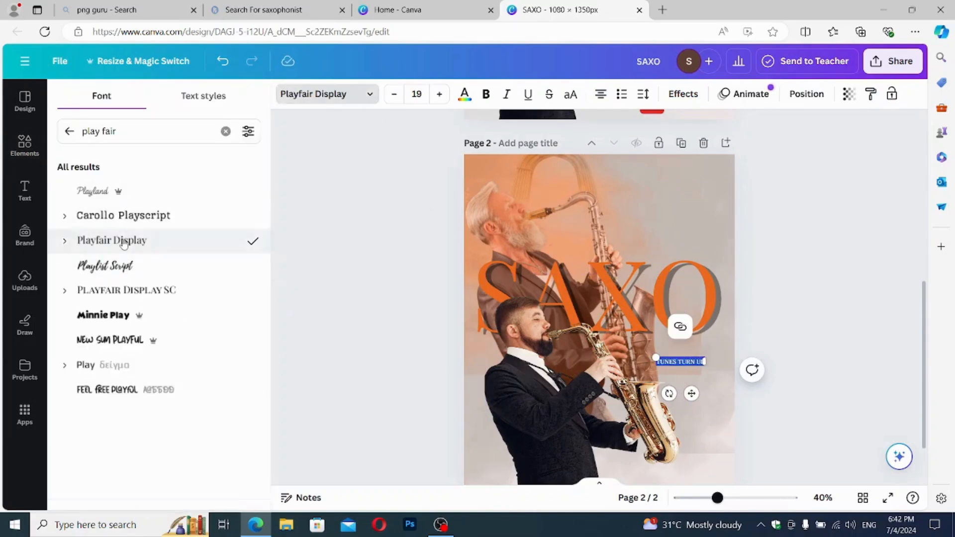
click(418, 94)
text(30)
key(Return)
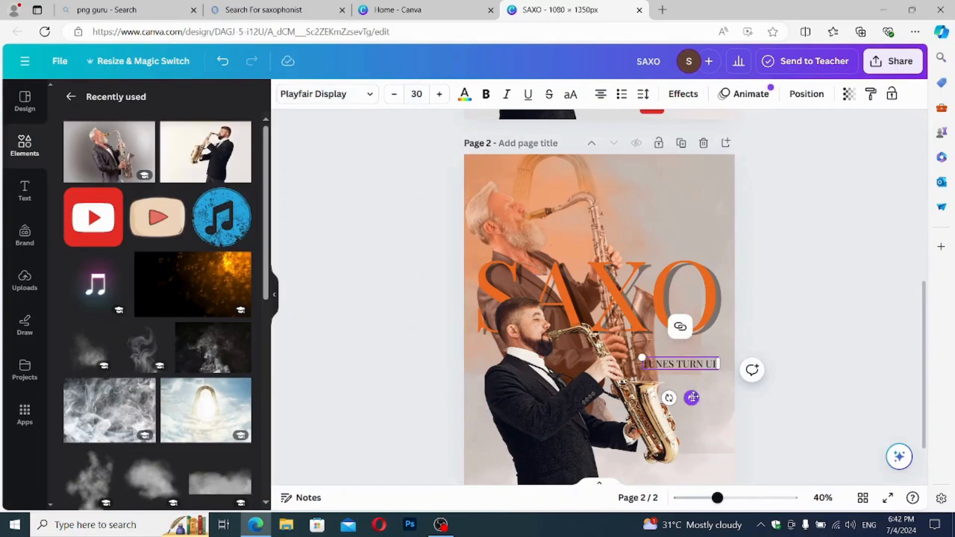
Place TUNES TURN UP directly beneath the SAXO title and enlarge it to size 41.9.
drag(692, 397, 687, 380)
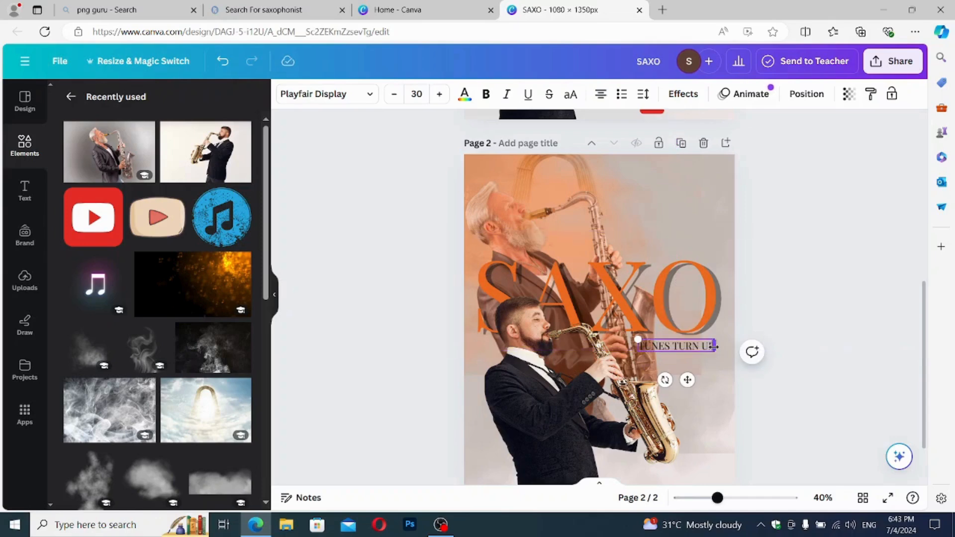
drag(715, 346, 732, 353)
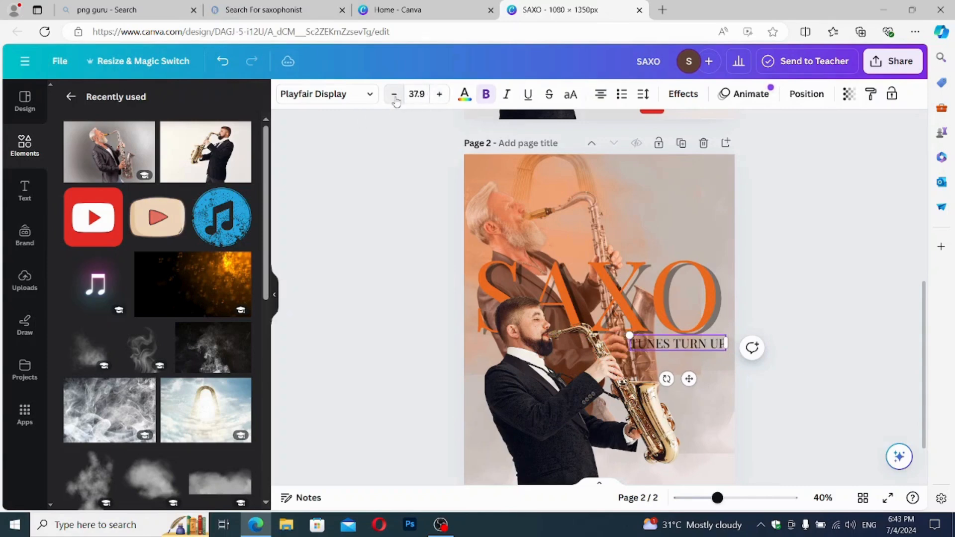
click(440, 94)
click(440, 94)
click(440, 94)
click(440, 94)
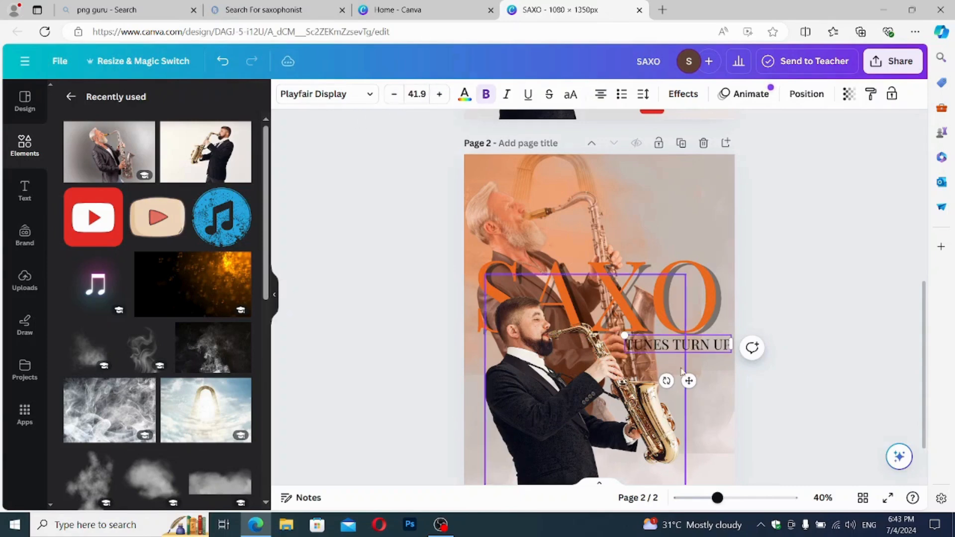
drag(689, 380, 680, 380)
click(836, 378)
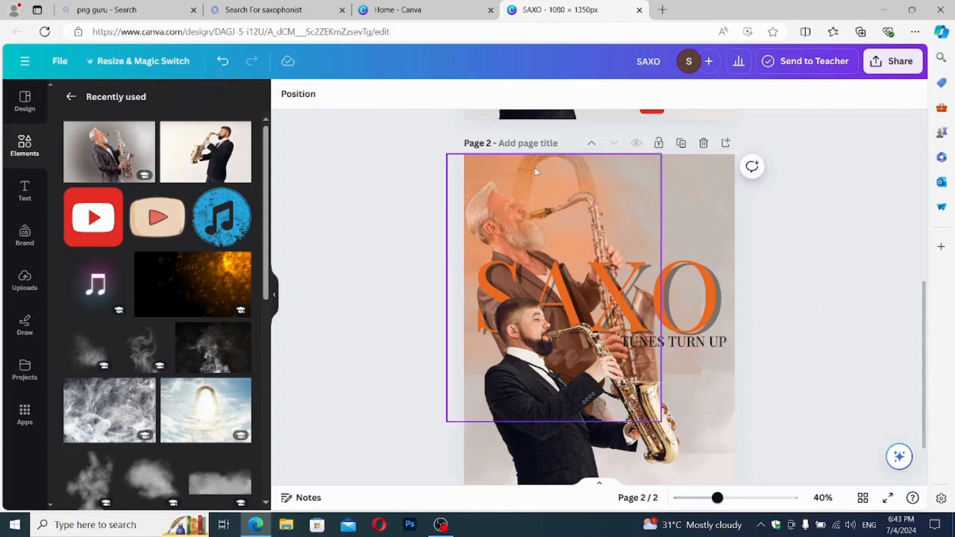
Shift the black-suited saxophonist slightly left and enlarge TUNES TURN UP to size 47.3, checking against page 1.
click(522, 390)
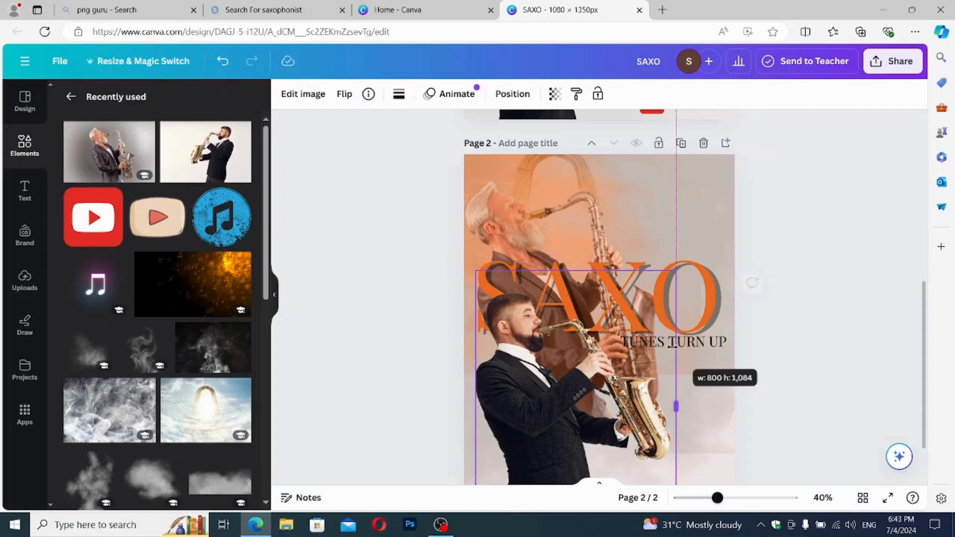
click(694, 343)
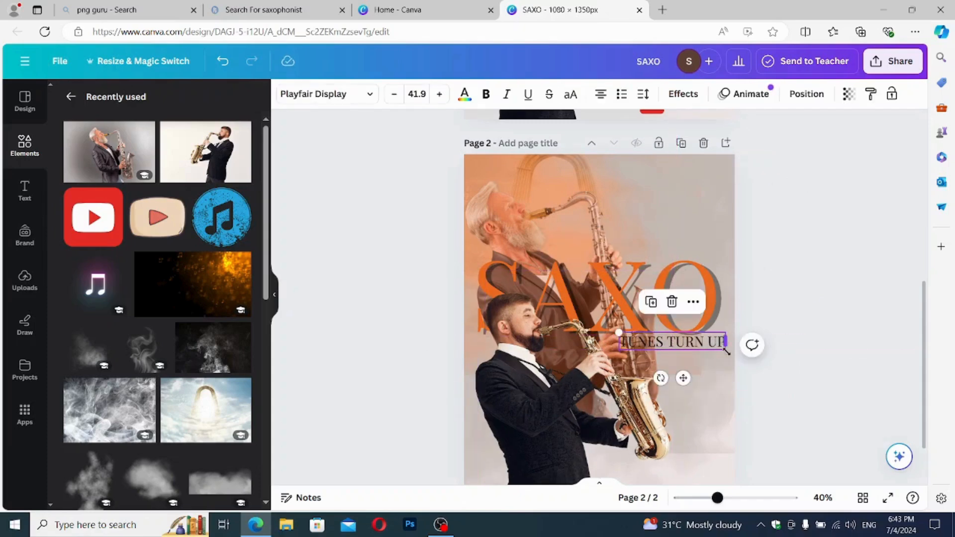
drag(725, 348, 704, 353)
scroll(769, 303, up, 6)
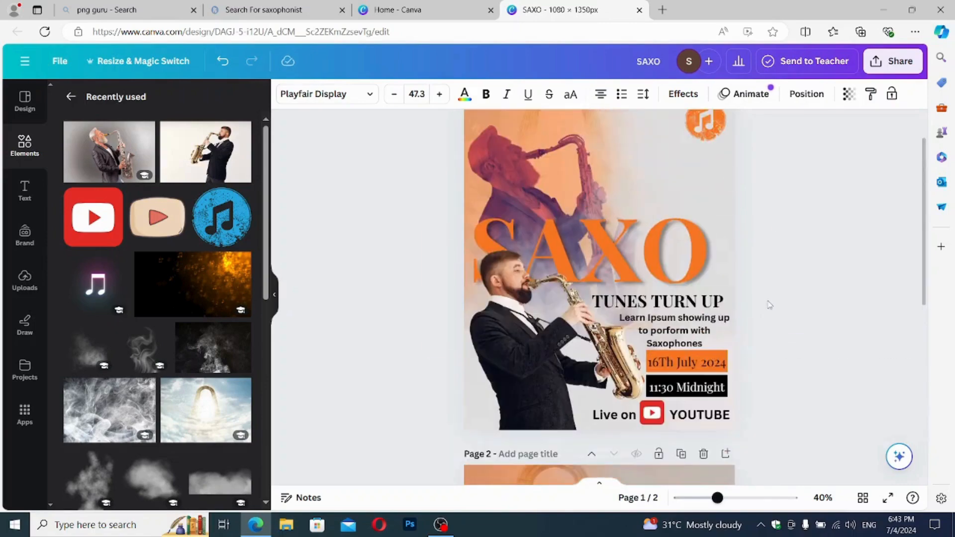
scroll(769, 303, down, 6)
click(655, 180)
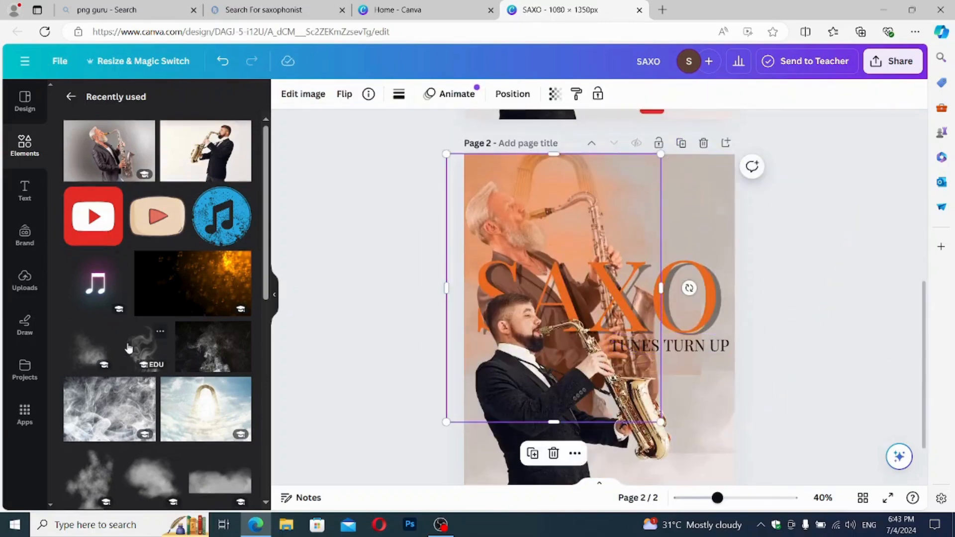
scroll(147, 307, down, 3)
drag(158, 293, 641, 204)
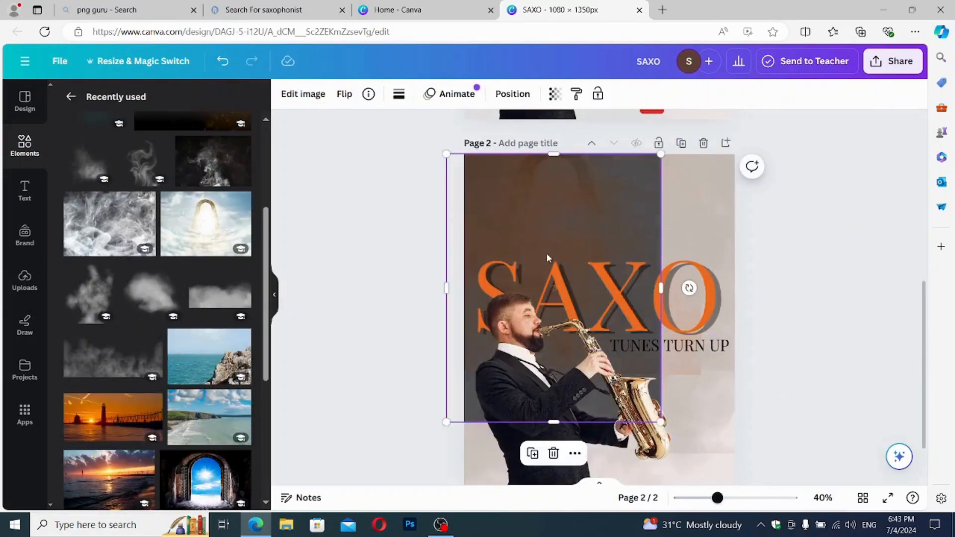
key(ctrl+z)
click(841, 229)
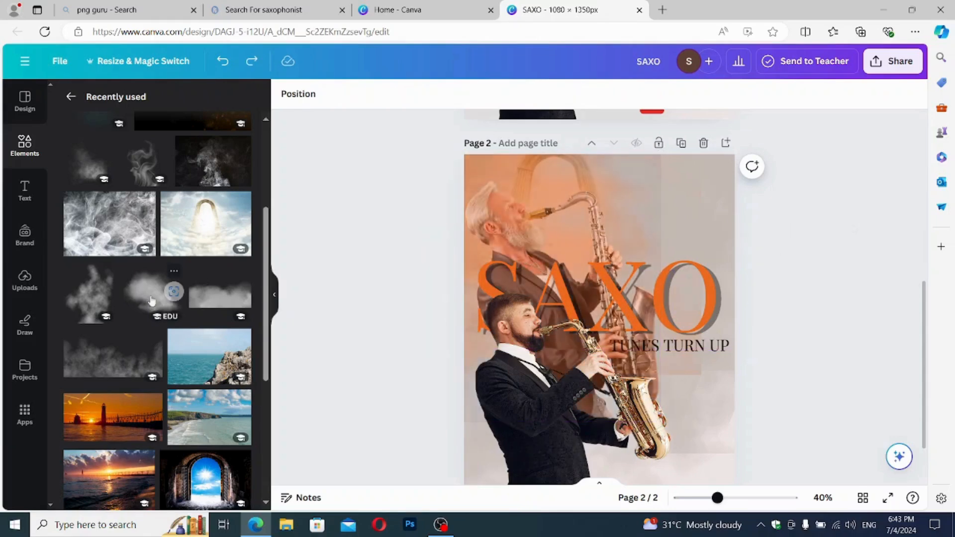
drag(169, 292, 688, 225)
drag(697, 233, 687, 183)
key(ctrl+z)
Place the tilted smoke cloud in page 2's upper-right area, bring it to the front and shift it up and left.
drag(164, 296, 673, 203)
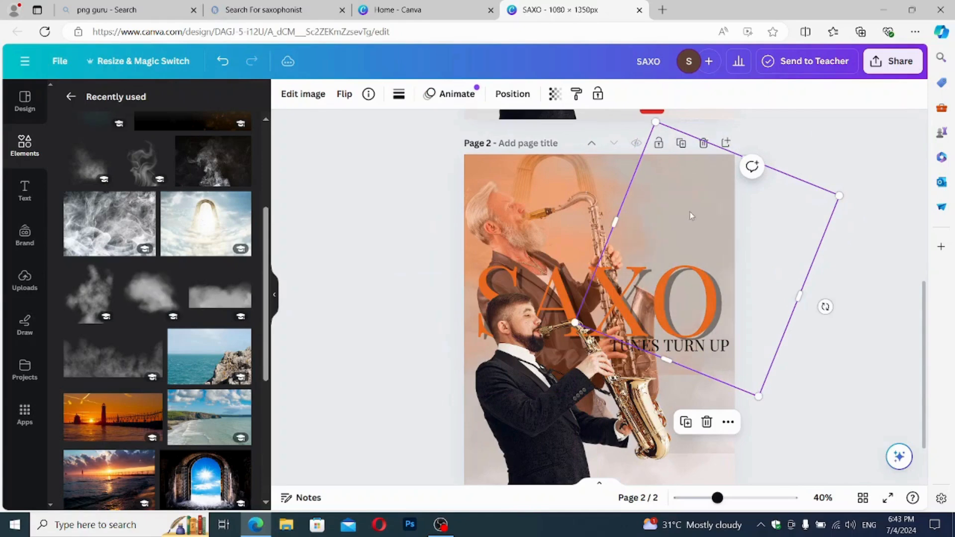
right_click(693, 216)
mouse_move(731, 268)
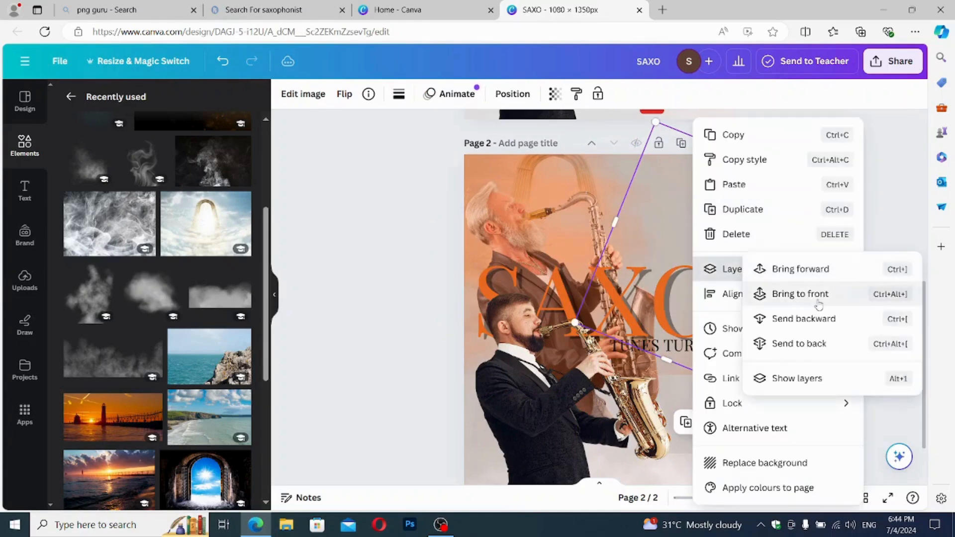
click(798, 292)
drag(730, 232, 697, 203)
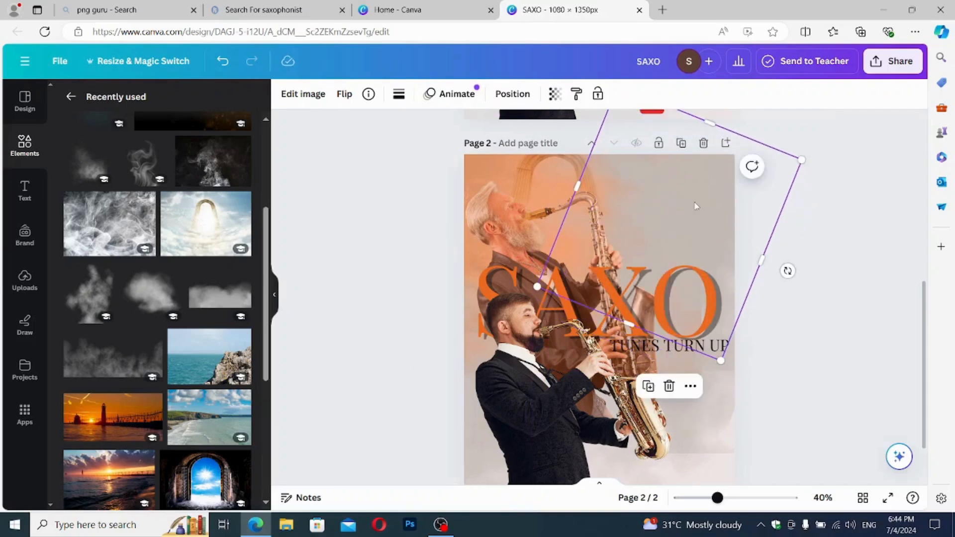
Set the smoke cloud's Duotone highlights to #FFFFFF and its shadows to white, and shift it over the O of SAXO.
click(303, 94)
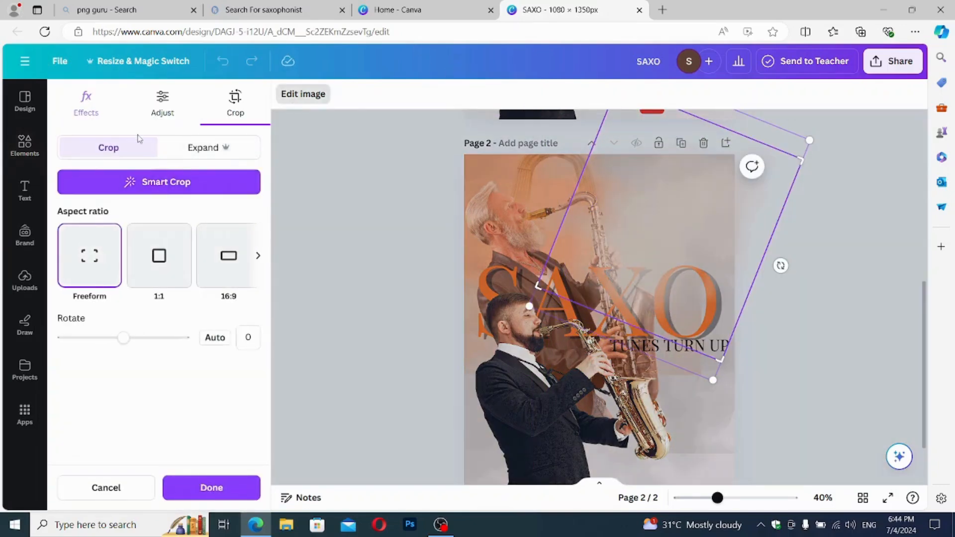
click(159, 108)
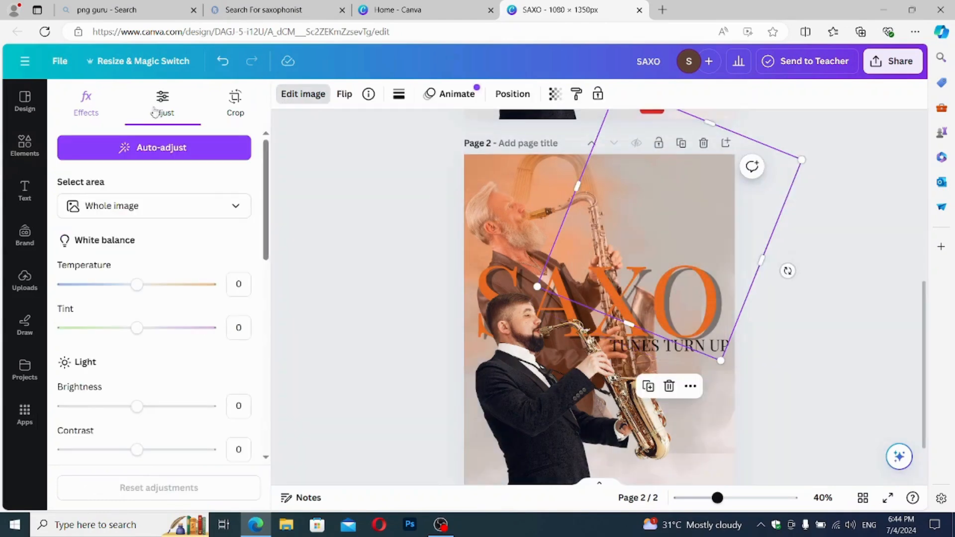
click(85, 102)
scroll(156, 298, down, 4)
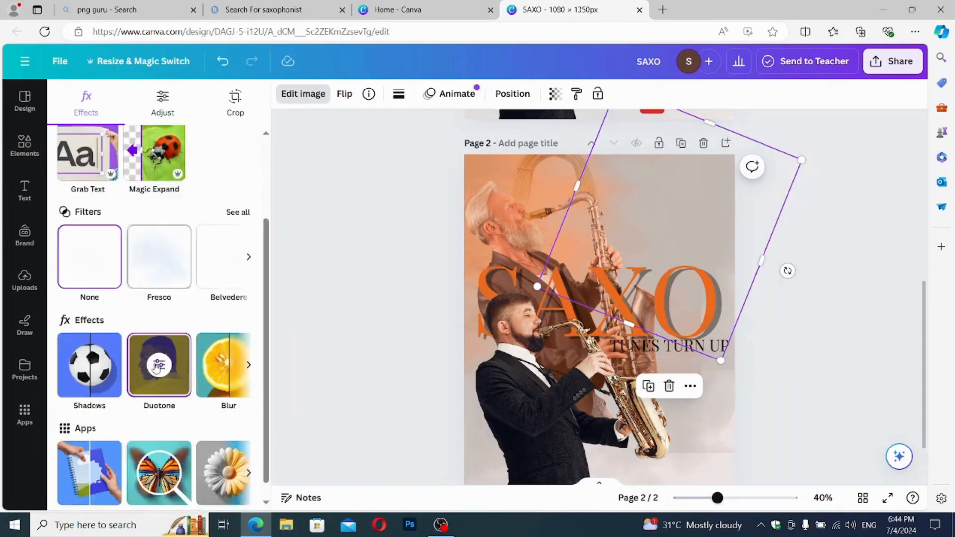
click(156, 338)
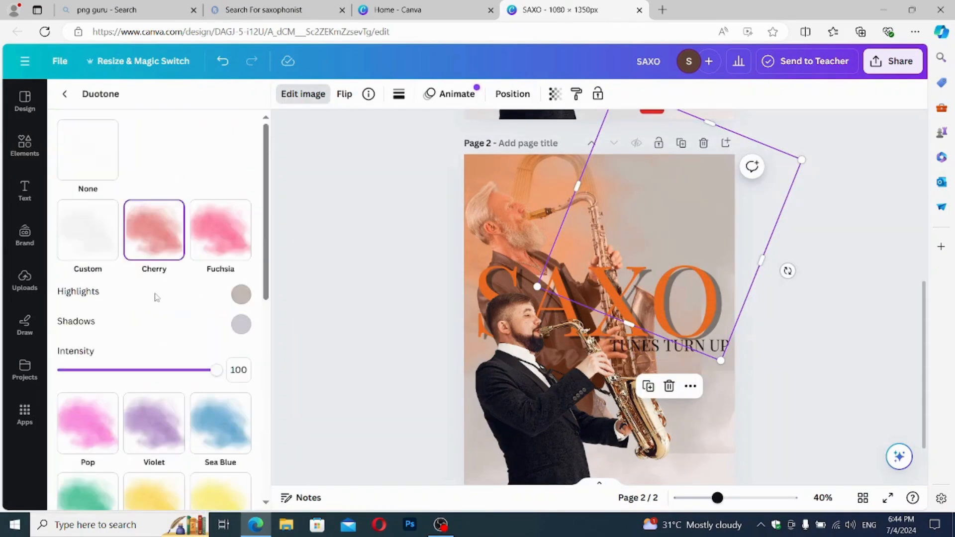
click(241, 297)
drag(257, 331, 234, 318)
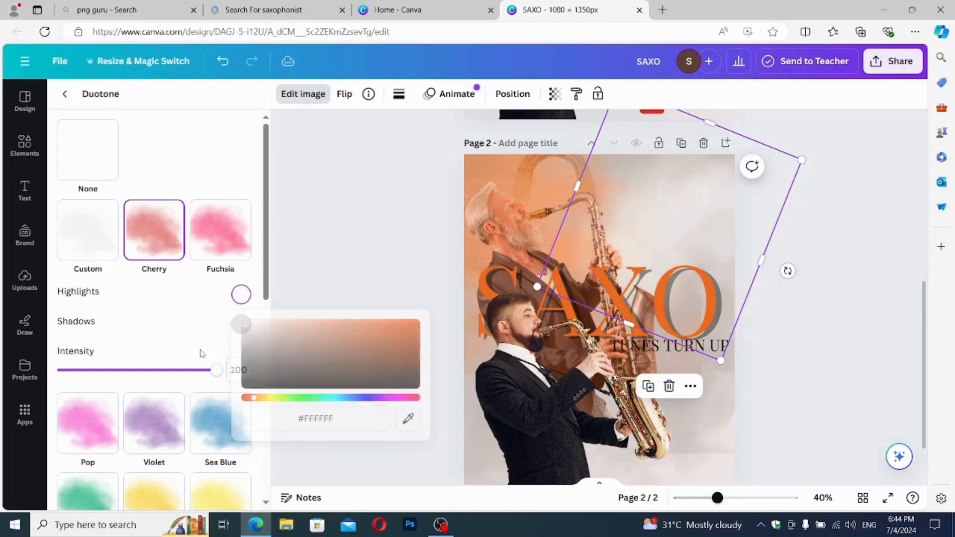
click(240, 324)
drag(658, 223, 684, 267)
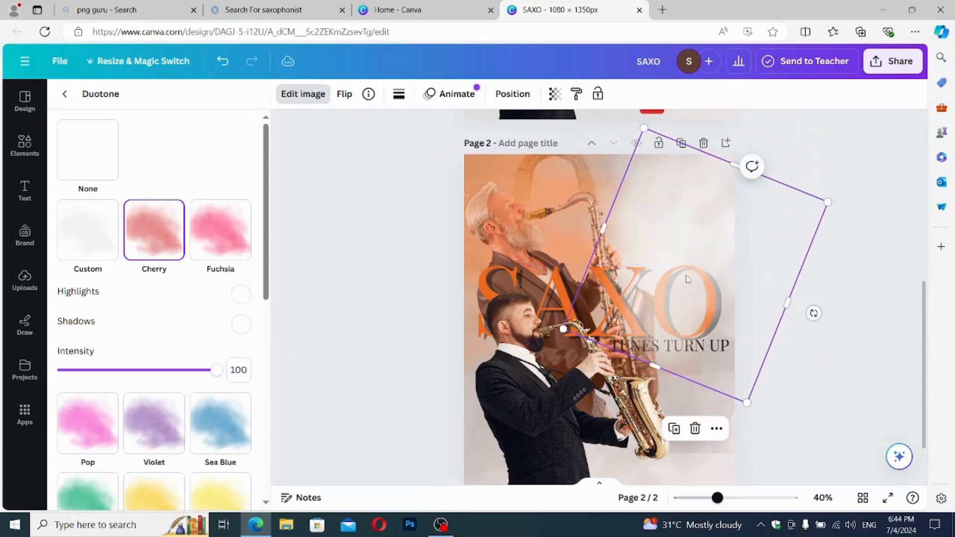
Move the SAXO title aside toward the page bottom and place a smoke cloud over the older saxophonist's instrument.
click(500, 283)
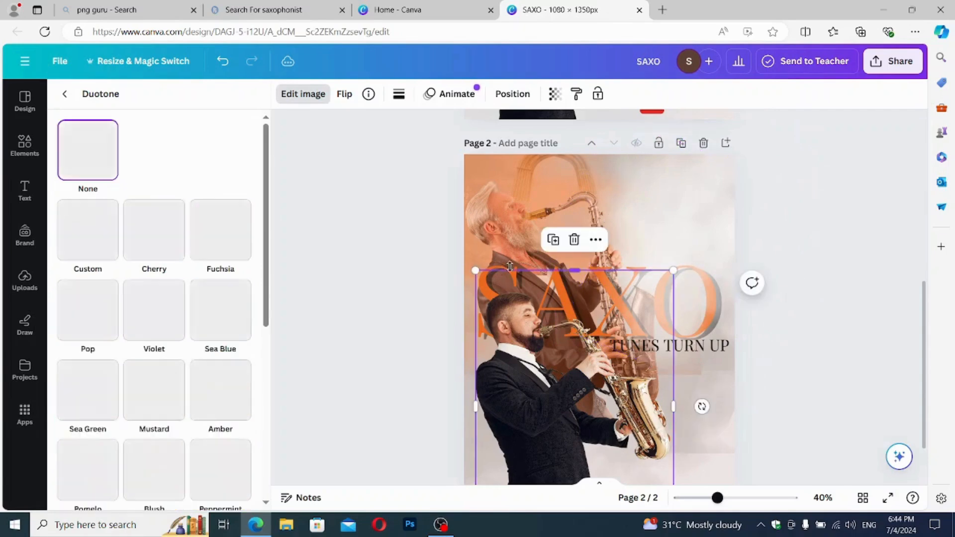
drag(494, 268, 553, 405)
drag(683, 233, 626, 318)
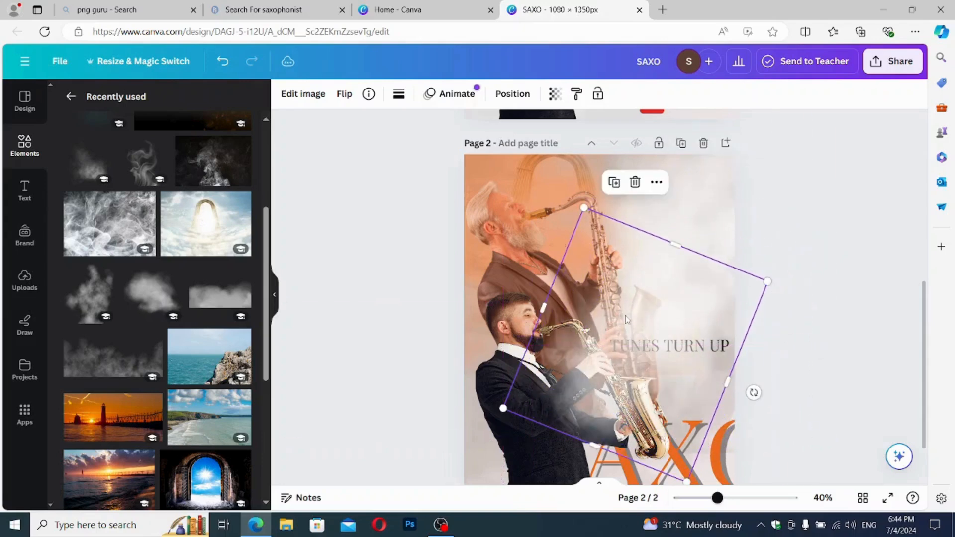
Duplicate the smoke cloud, tilt the copy the opposite way and position it around the two saxophonists.
key(ctrl+d)
drag(602, 379, 630, 291)
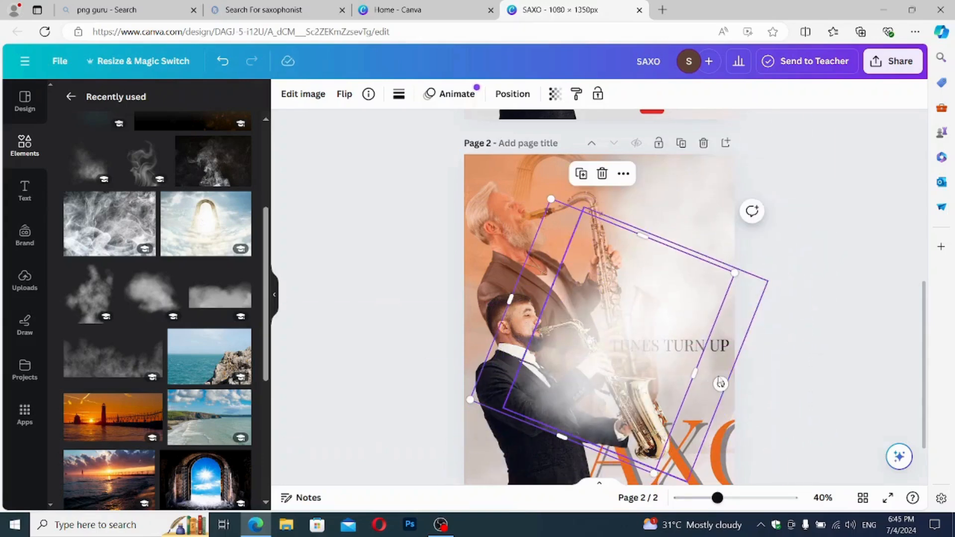
drag(720, 383, 638, 457)
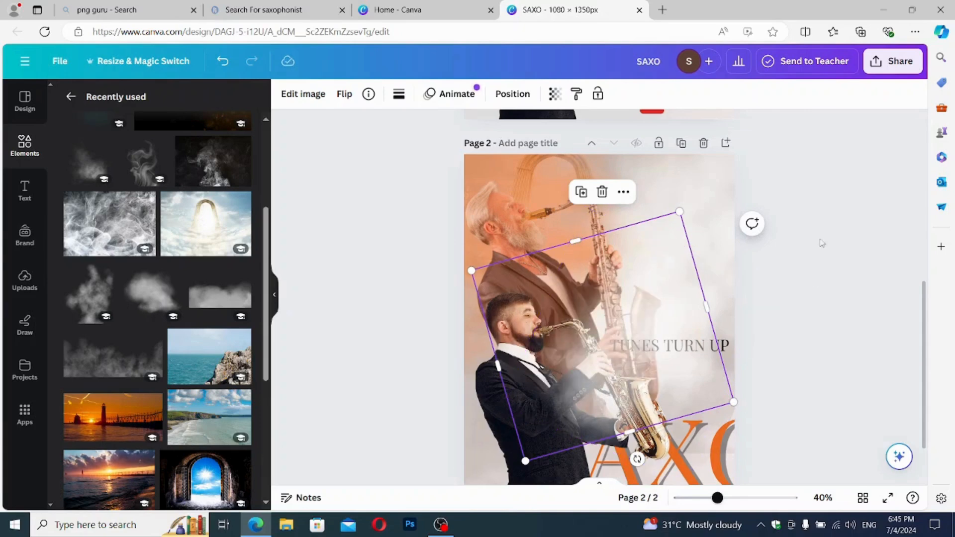
drag(629, 336, 556, 351)
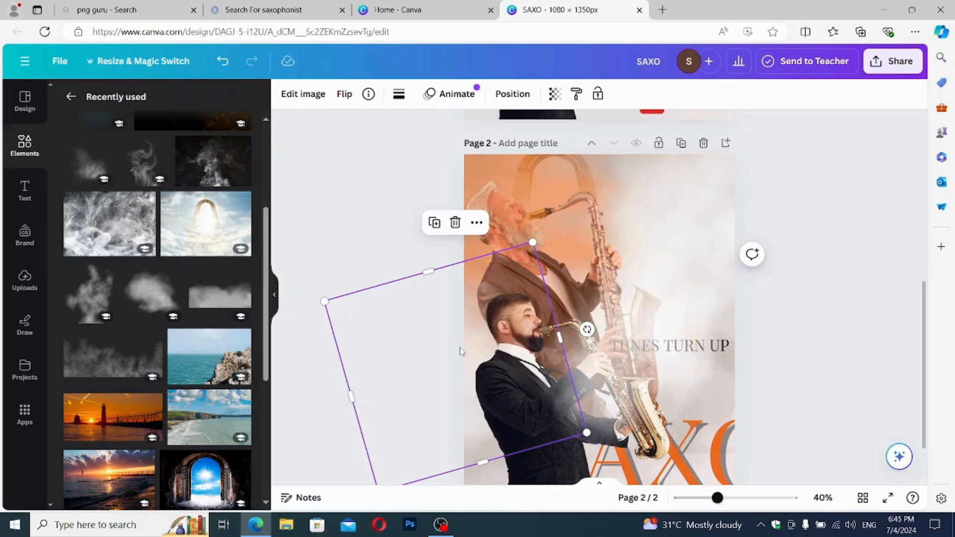
mouse_move(556, 351)
mouse_down()
mouse_move(508, 312)
mouse_move(550, 336)
mouse_up()
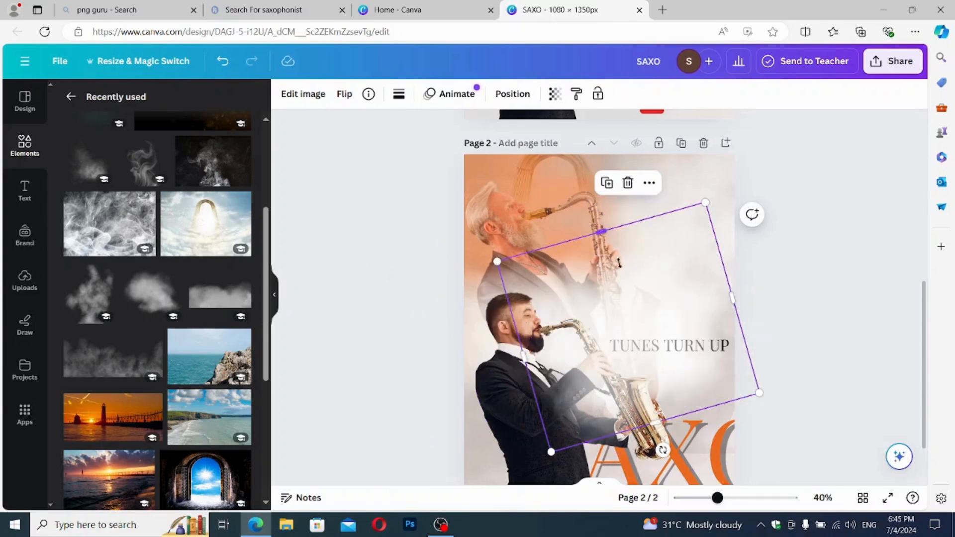
Position a shortened smoke cloud over the page's right edge, beside TUNES TURN UP.
drag(616, 240, 743, 155)
drag(711, 243, 713, 326)
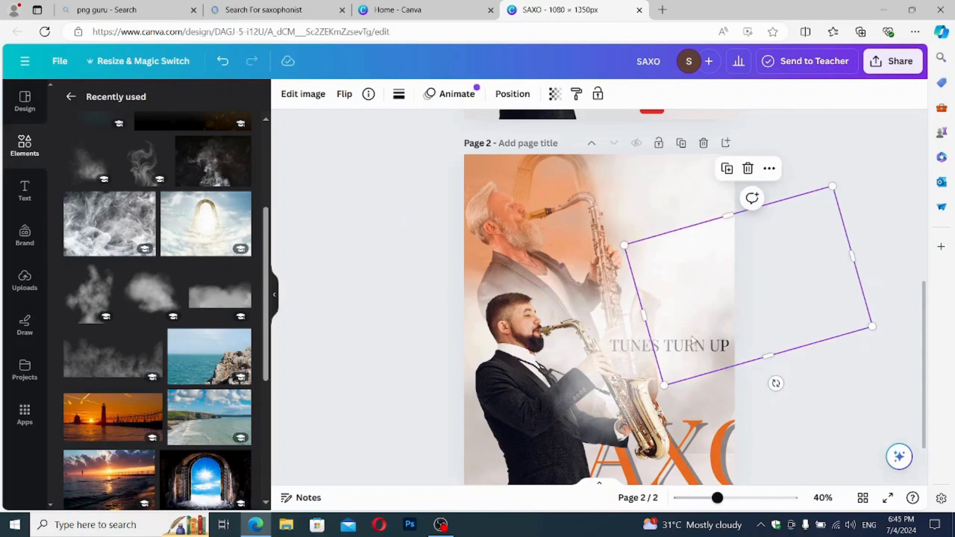
click(770, 249)
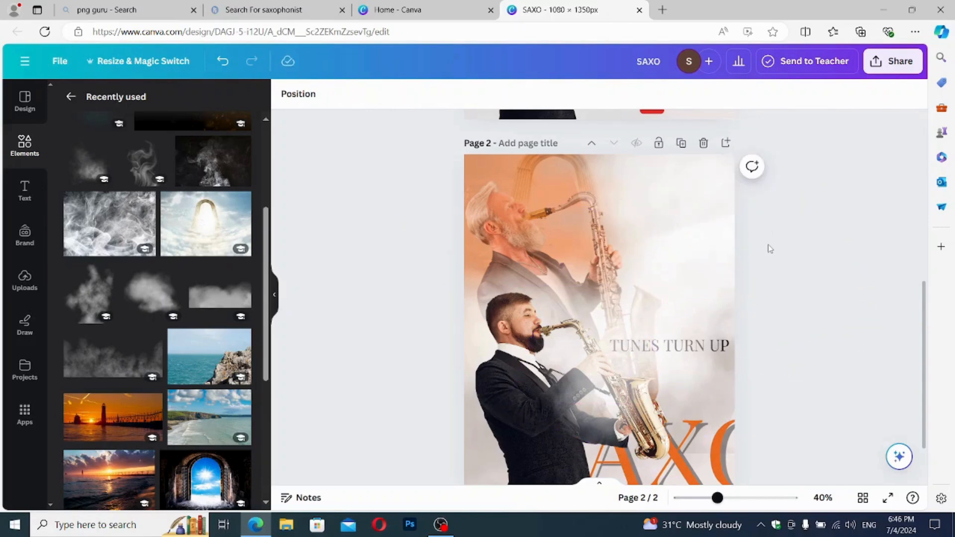
Bring TUNES TURN UP in front of the smoke and move the SAXO title back across the middle of page 2.
click(715, 347)
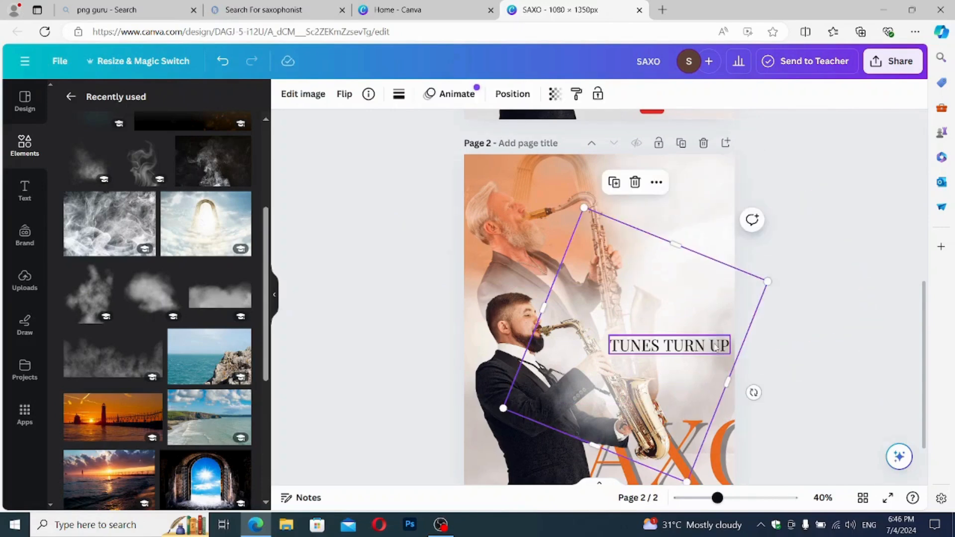
drag(715, 464, 659, 294)
right_click(659, 295)
Bring the black-suited saxophonist in front of the smoke covering his suit and saxophone.
click(535, 286)
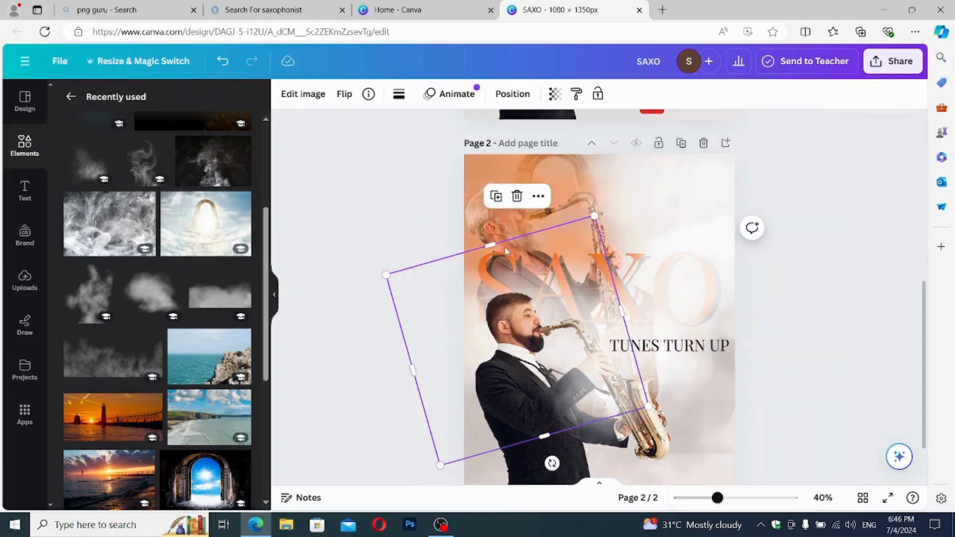
click(659, 265)
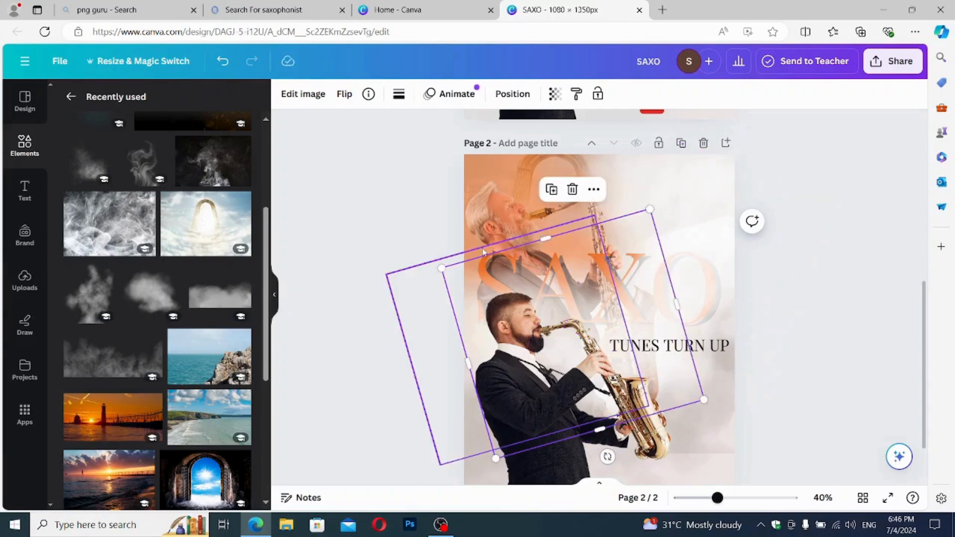
click(808, 284)
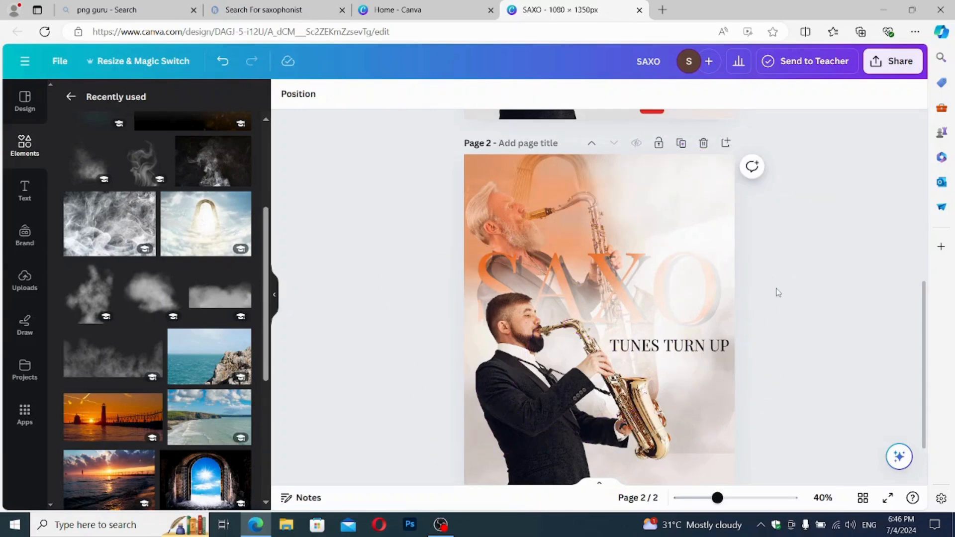
Select the SAXO title in page 2's layer list and bring it to the front.
click(298, 93)
scroll(118, 279, down, 1)
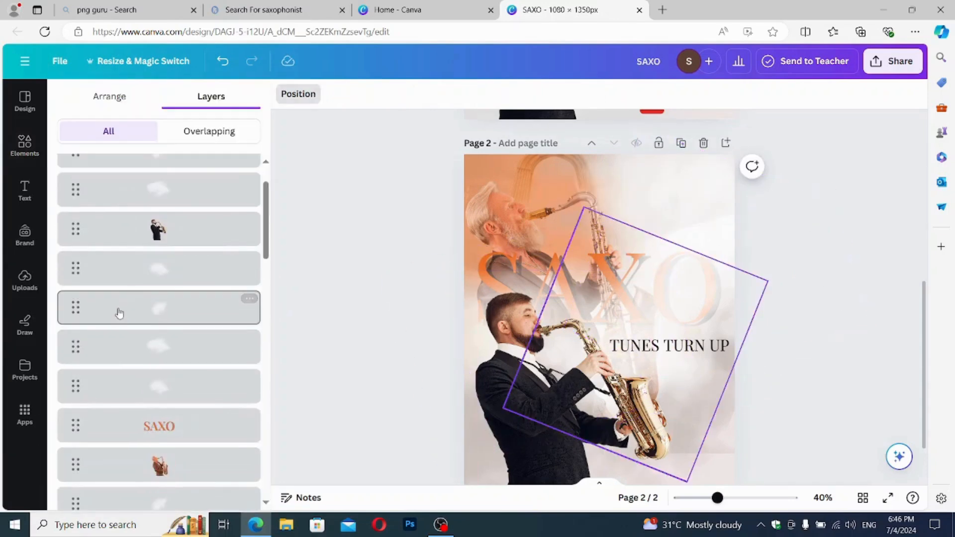
click(133, 437)
right_click(471, 233)
mouse_move(512, 293)
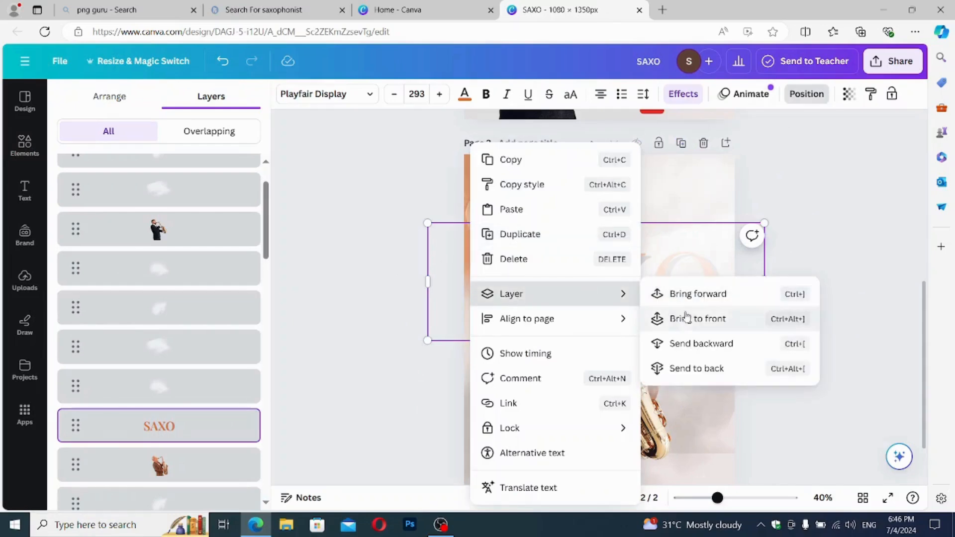
click(687, 318)
Nudge the SAXO title slightly and send it backward until it sits directly behind the black-suited saxophonist.
mouse_move(653, 297)
mouse_down()
mouse_move(651, 308)
mouse_move(659, 302)
mouse_up()
key(ctrl+[)
key(ctrl+[)
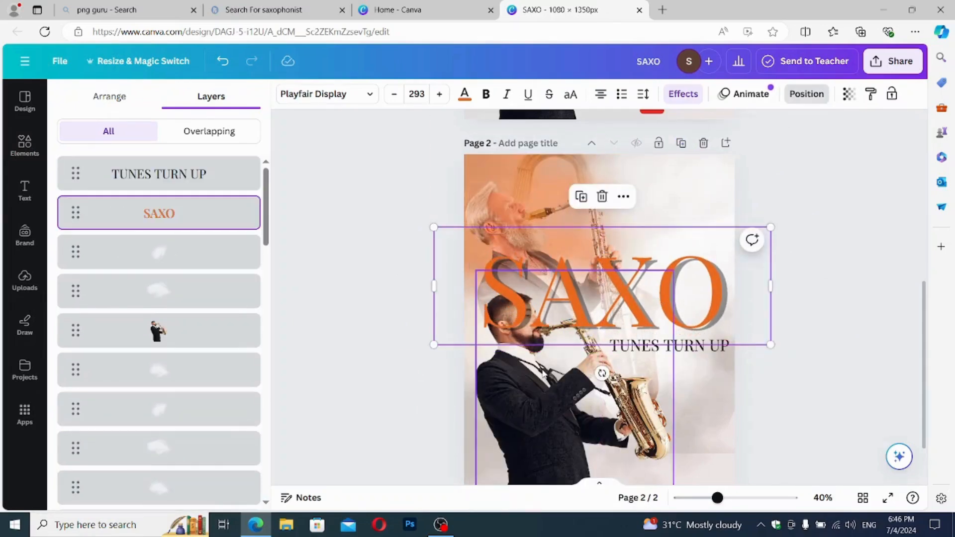
key(ctrl+[)
key(ctrl+[)
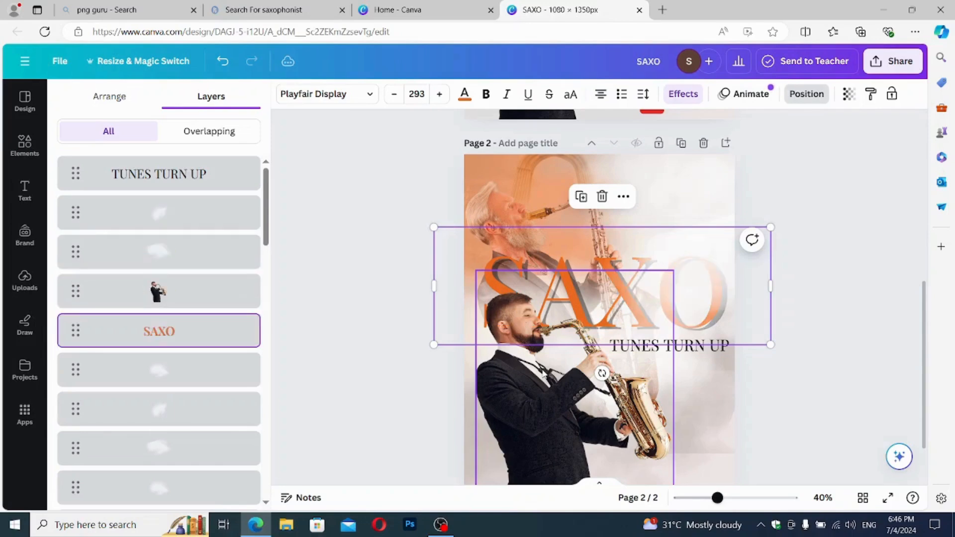
Place the two topmost smoke clouds beneath the SAXO title in the layer order and adjust the title's horizontal position.
click(669, 280)
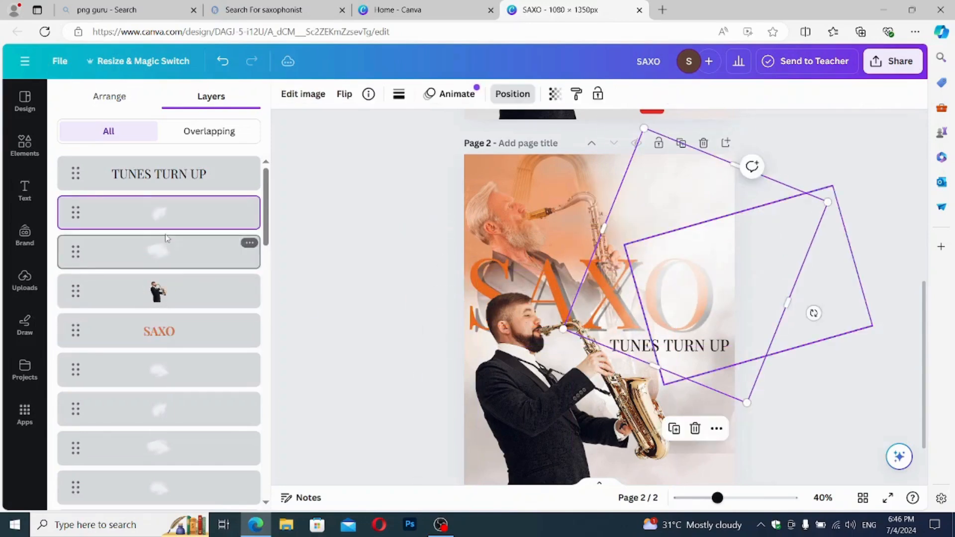
drag(159, 251, 163, 369)
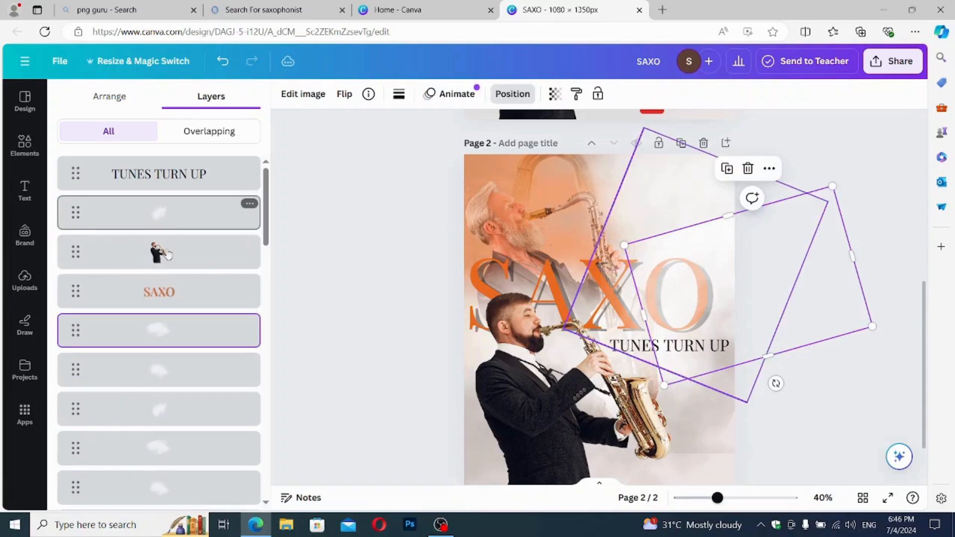
drag(164, 216, 159, 340)
click(823, 363)
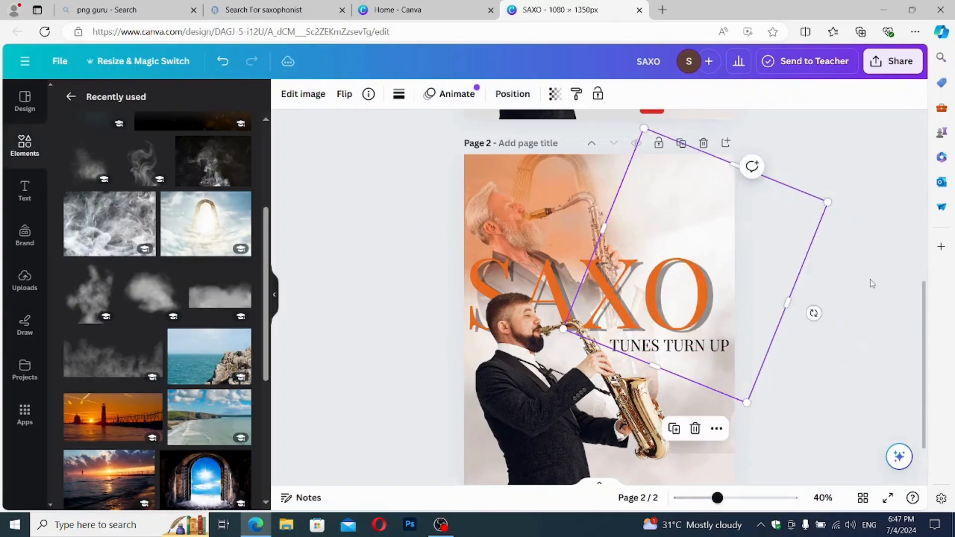
click(678, 288)
click(777, 351)
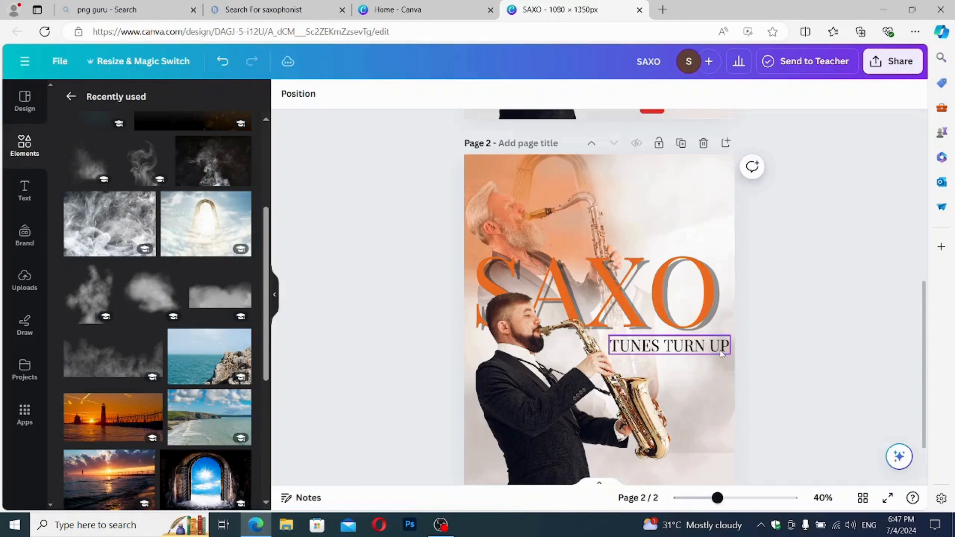
Duplicate TUNES TURN UP below itself and replace the copy's text with page 1's "Learn Ipsum showing up to porform with Saxophones".
drag(697, 345, 696, 341)
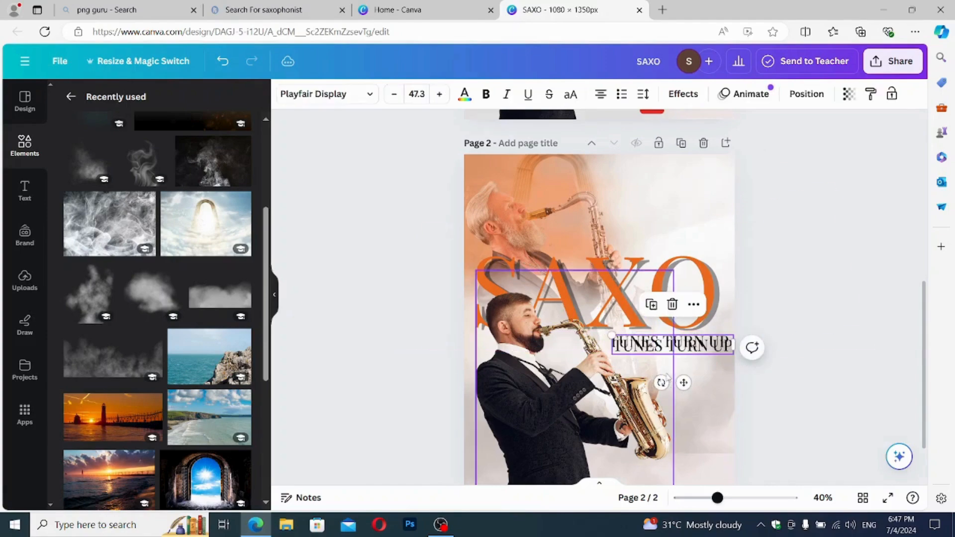
key(ctrl+d)
click(685, 207)
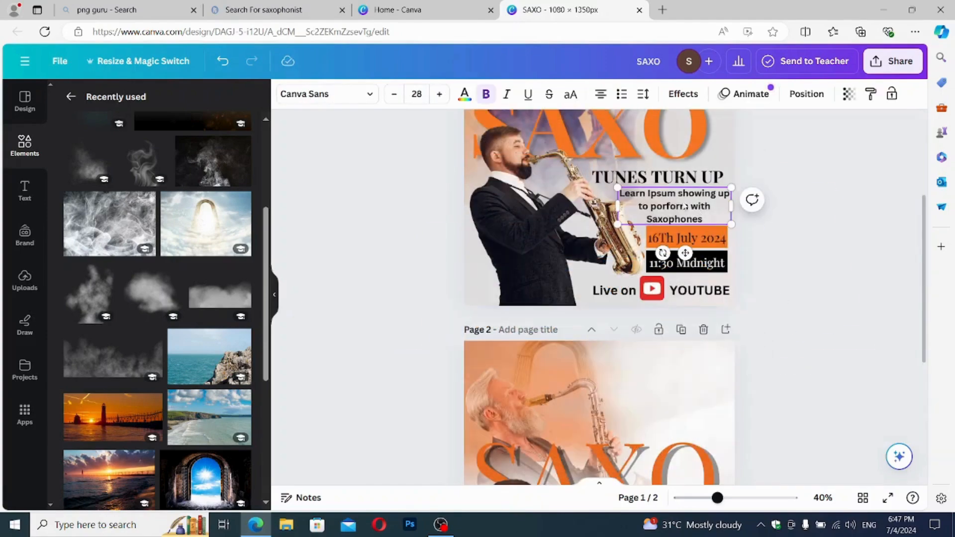
drag(706, 217, 646, 193)
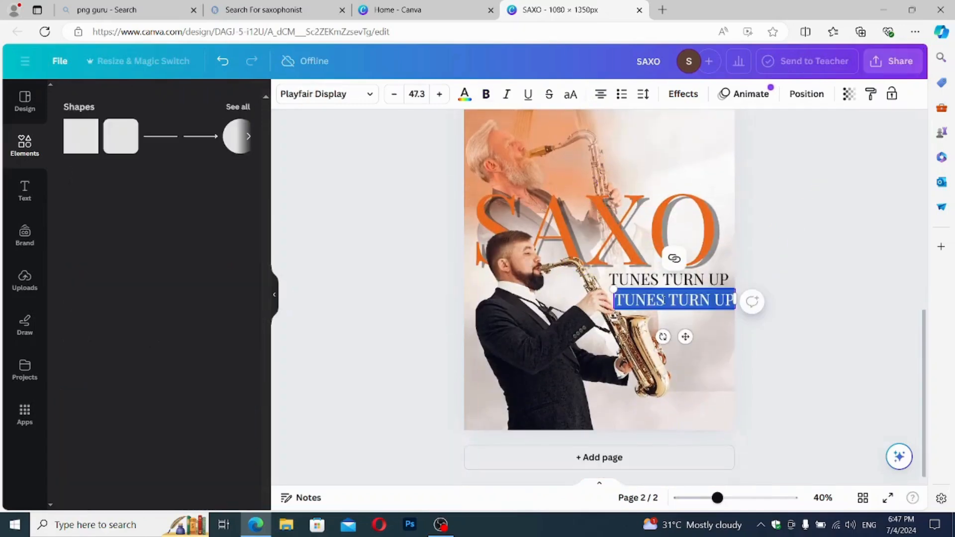
text(Learn Ipsum showing up to perform with Saxophones)
key(Return)
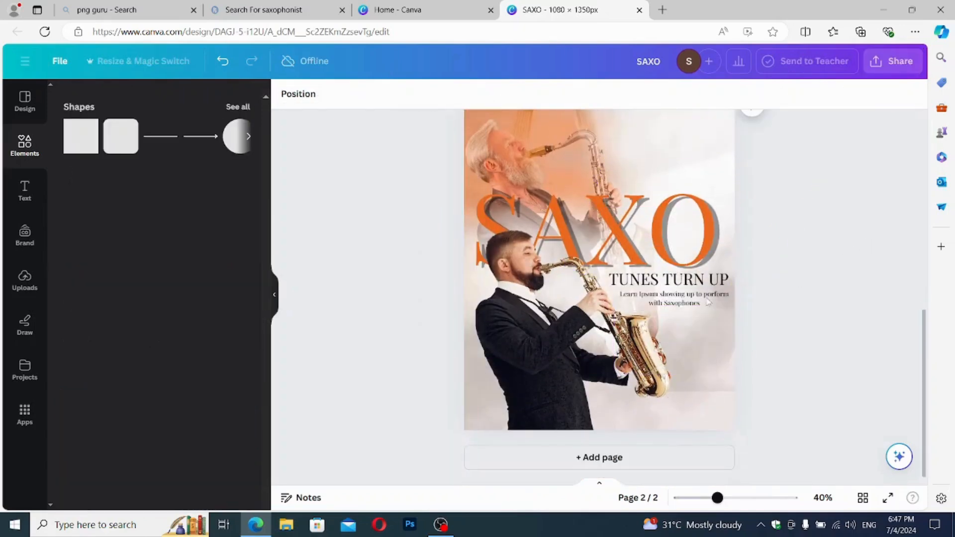
Resize the description to two lines about 460 wide under TUNES TURN UP, and shift the black-suited saxophonist toward the page's left edge.
drag(732, 298, 727, 324)
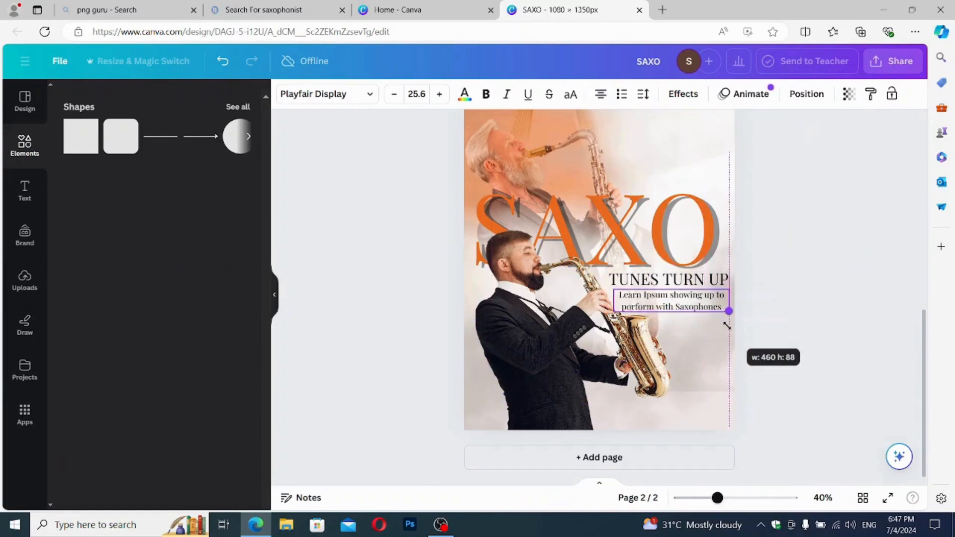
drag(682, 302, 691, 304)
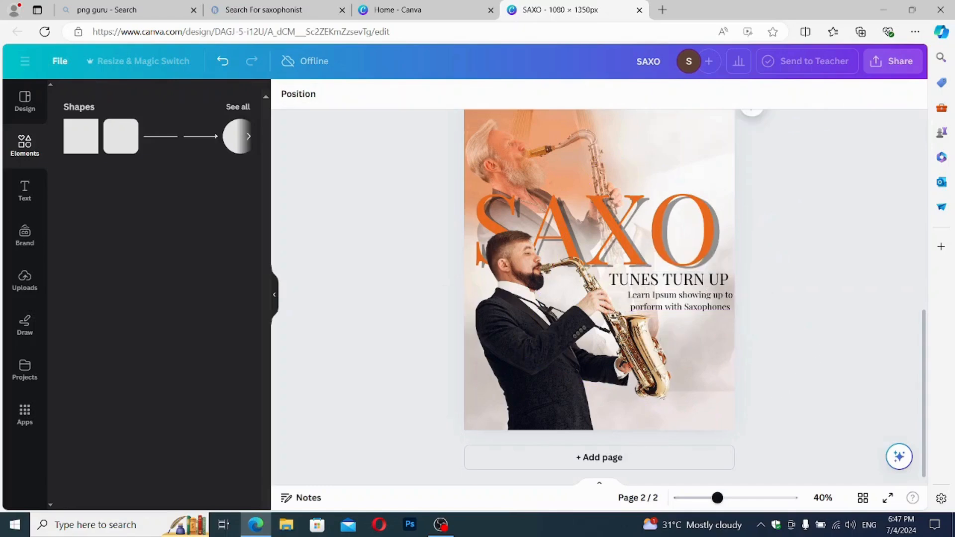
drag(545, 393, 533, 394)
drag(688, 308, 690, 310)
click(635, 410)
click(700, 420)
click(774, 405)
key(ctrl+t)
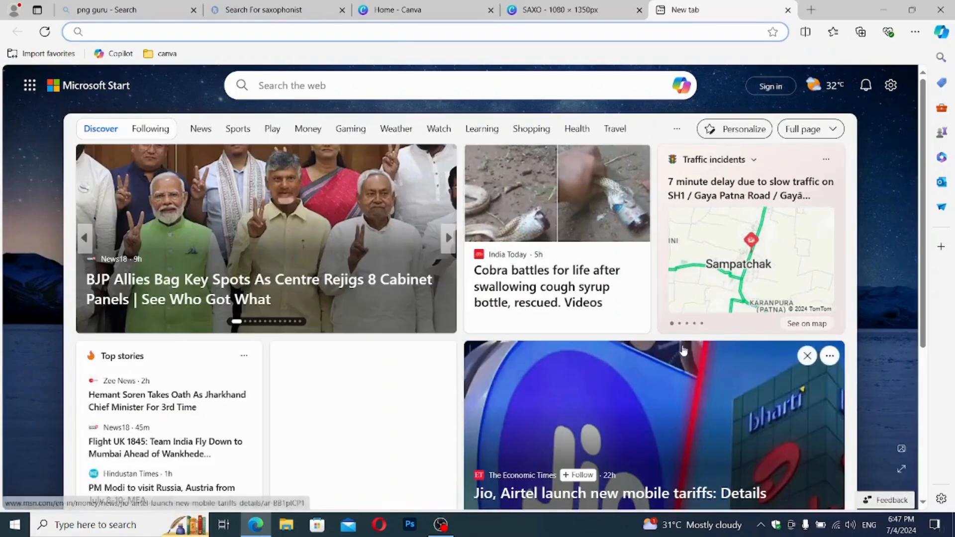
click(788, 10)
key(t)
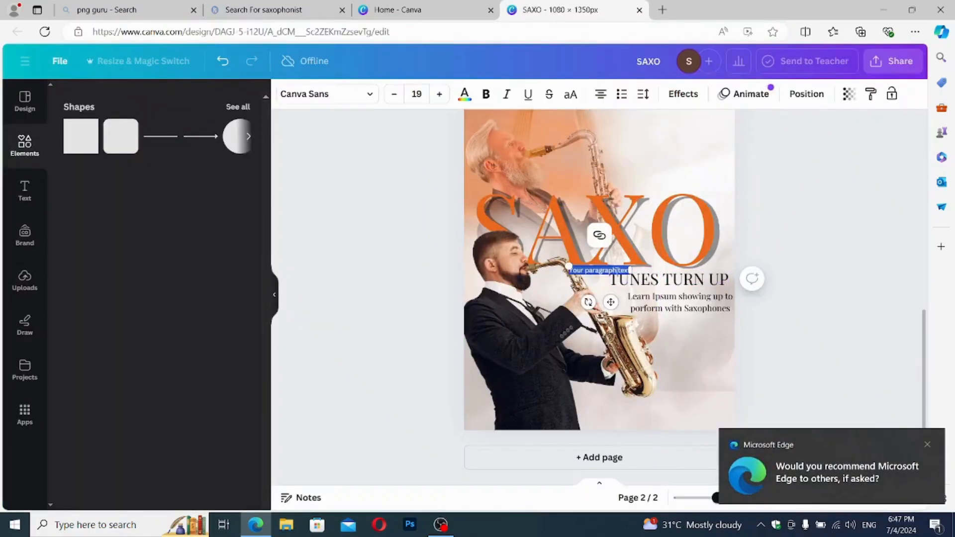
Duplicate the TUNES TURN UP line on page 2 as a LIVE ON text near the page's lower edge.
click(674, 280)
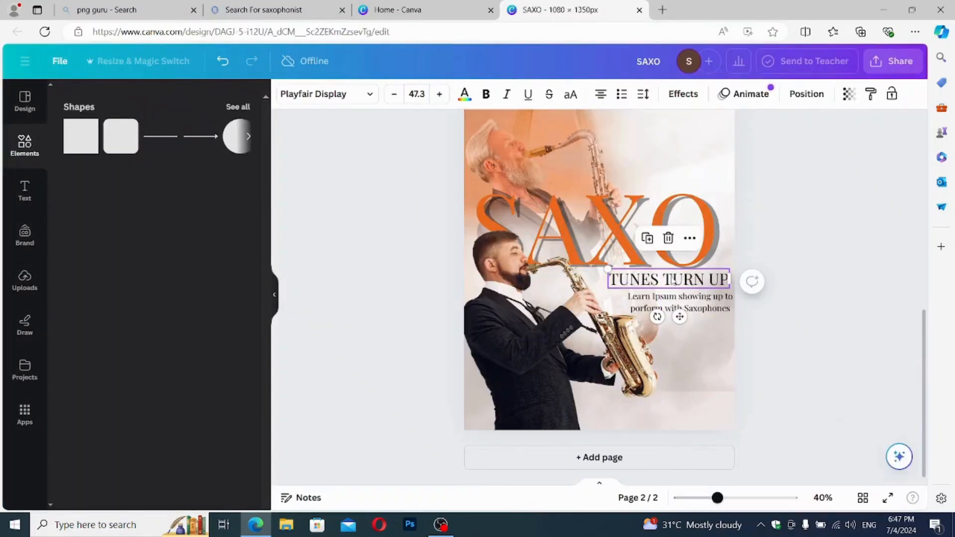
click(647, 239)
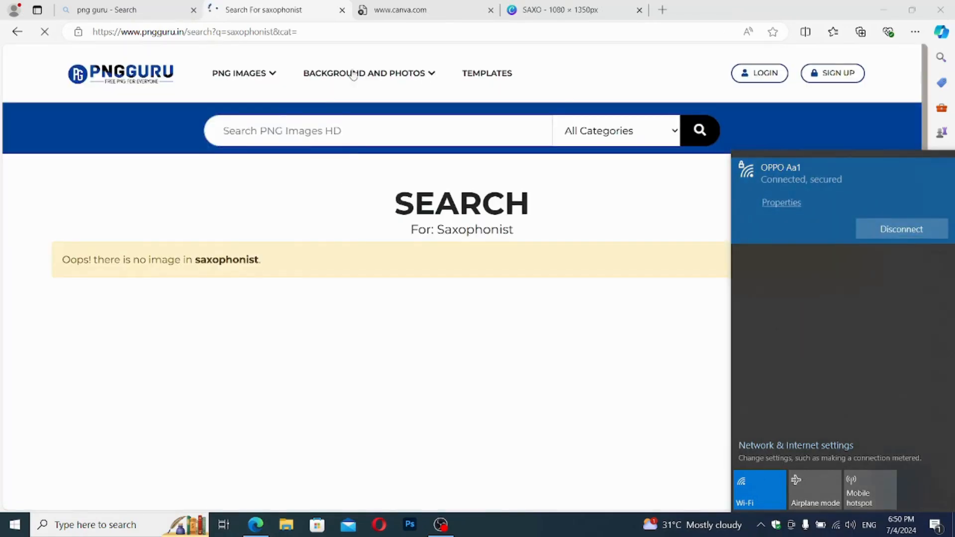
click(400, 10)
click(560, 10)
Insert the red YouTube logo from the recently used elements, shrink it and place it just after the LIVE ON text.
click(30, 159)
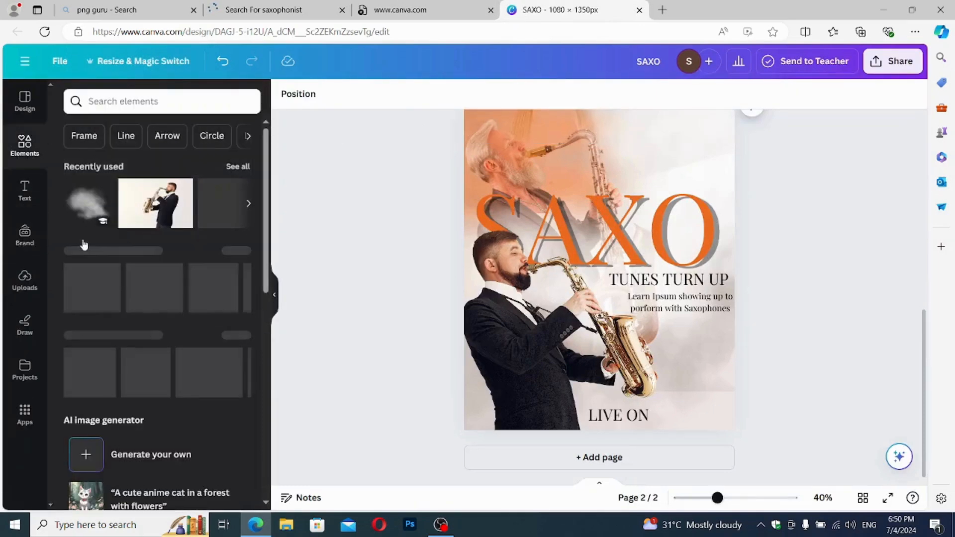
click(244, 167)
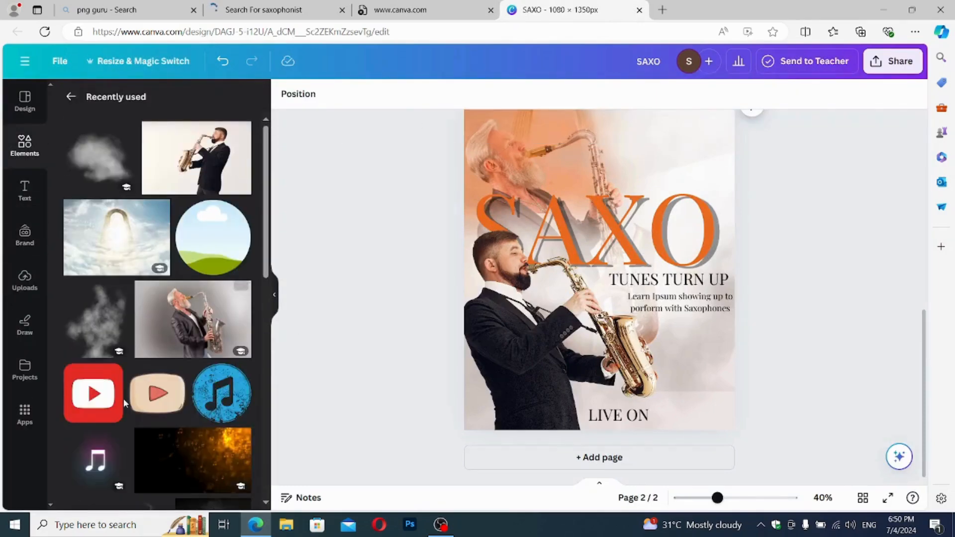
drag(95, 390, 690, 416)
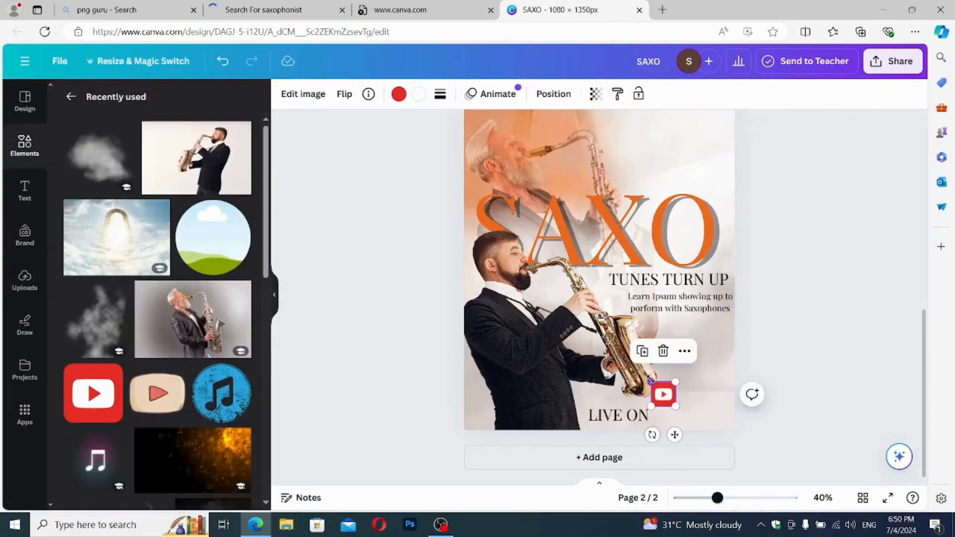
drag(651, 381, 660, 391)
drag(680, 437, 675, 454)
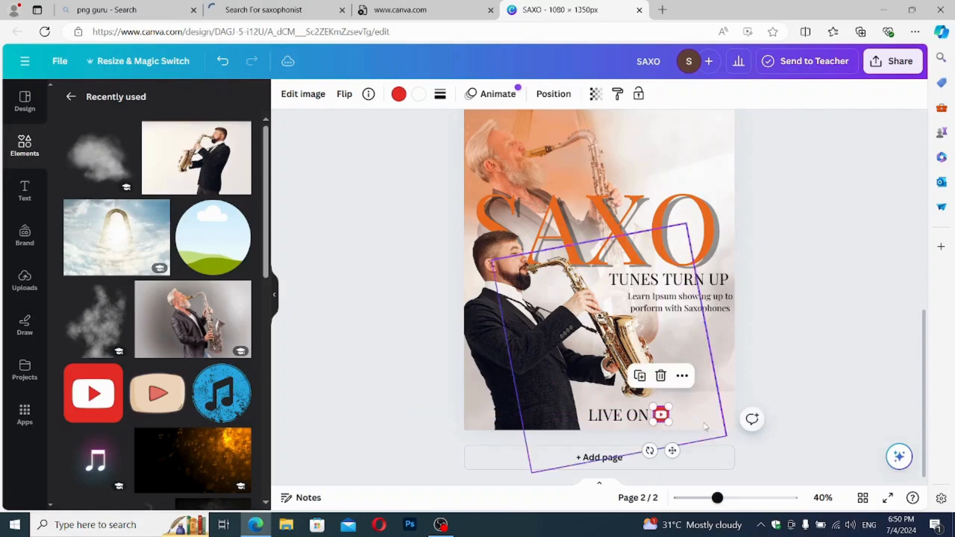
Set the LIVE ON text to size 30 and bold, adjusting its fit beside the YouTube logo.
click(626, 415)
click(417, 94)
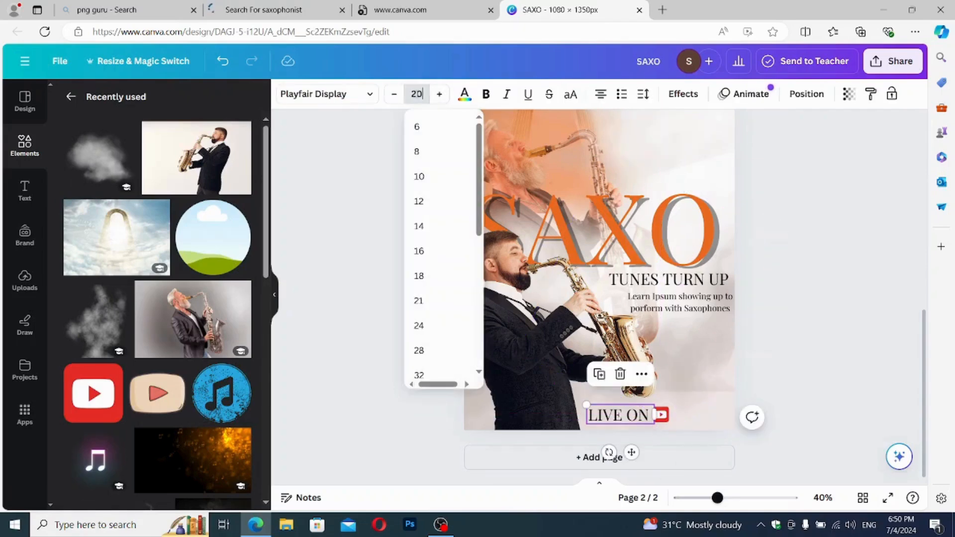
click(382, 162)
click(620, 409)
click(419, 94)
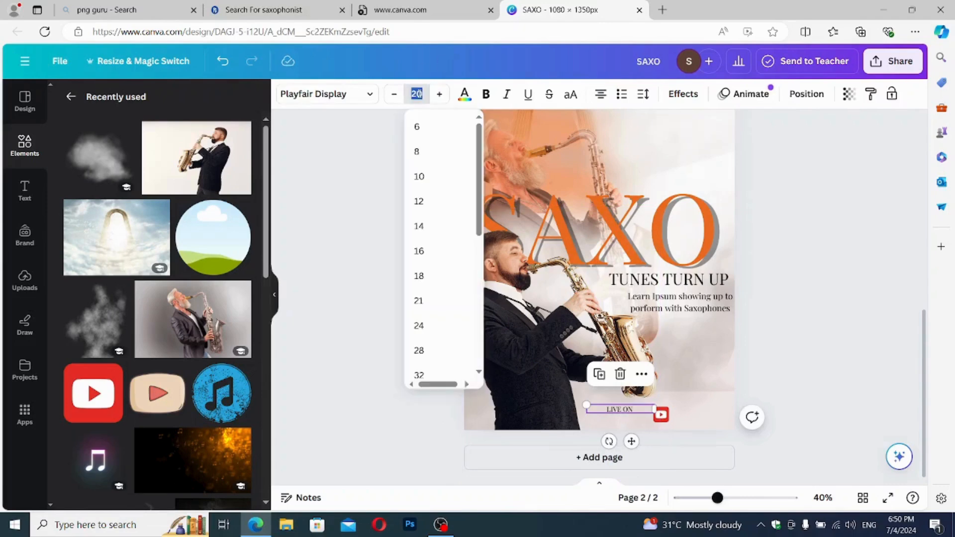
click(383, 161)
click(638, 412)
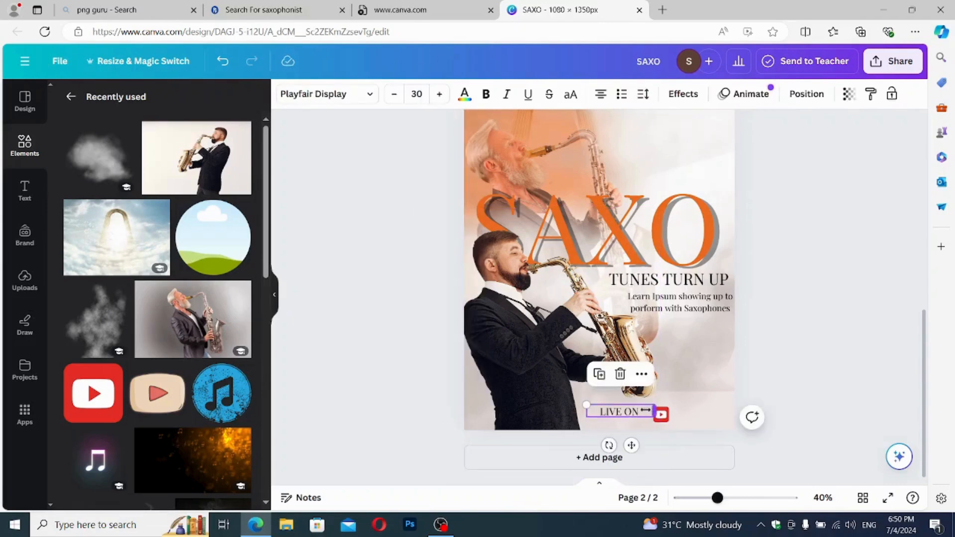
drag(647, 411, 682, 415)
click(485, 94)
Duplicate the bold LIVE ON text and change the copy to YOUTUBE on the other side of the logo.
click(621, 417)
key(ctrl+d)
double_click(678, 415)
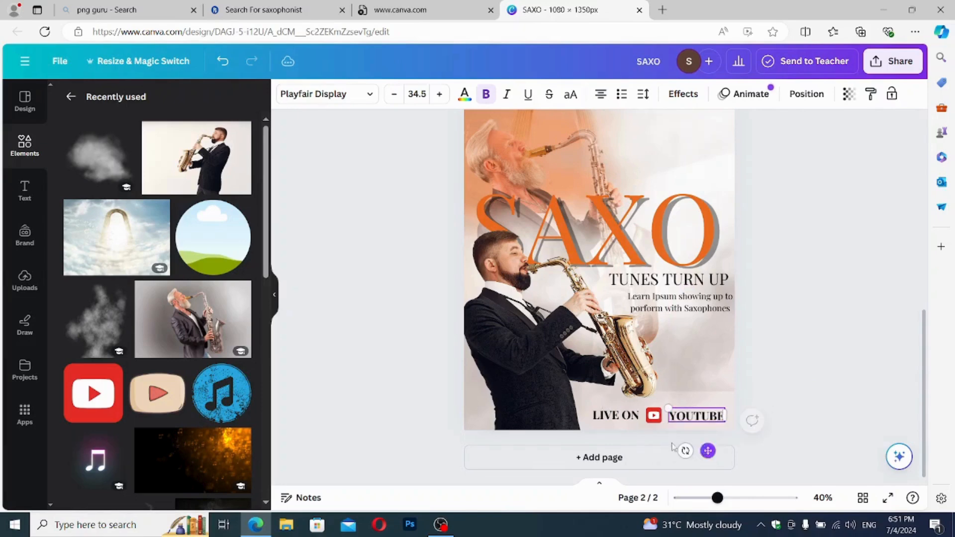
click(795, 383)
Add a rectangle beneath the description, flatten it into a narrow banner and fill it with the SAXO title's orange.
key(r)
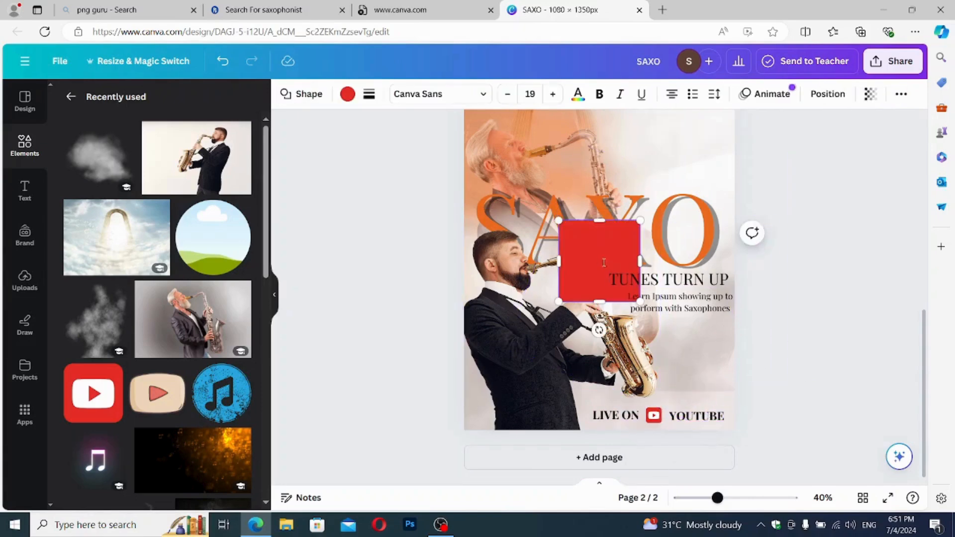
drag(593, 241, 672, 336)
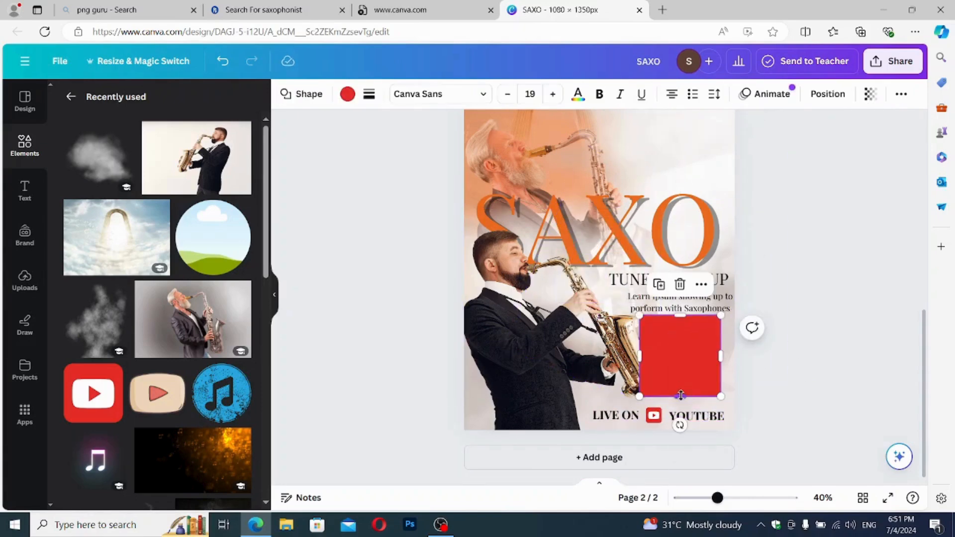
drag(680, 395, 696, 330)
click(347, 93)
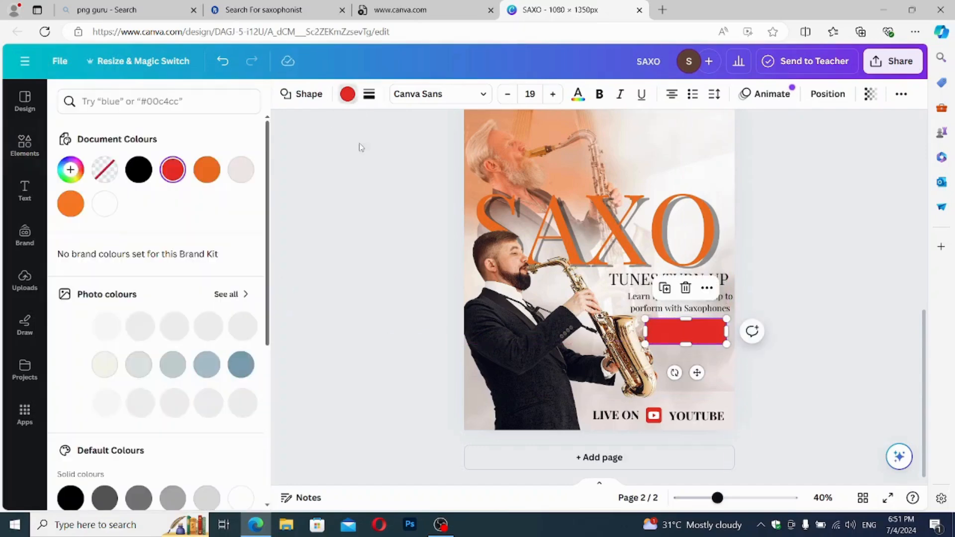
click(203, 171)
Enter the date text 16Th JULY in the orange banner and set its font size to 30.
double_click(666, 330)
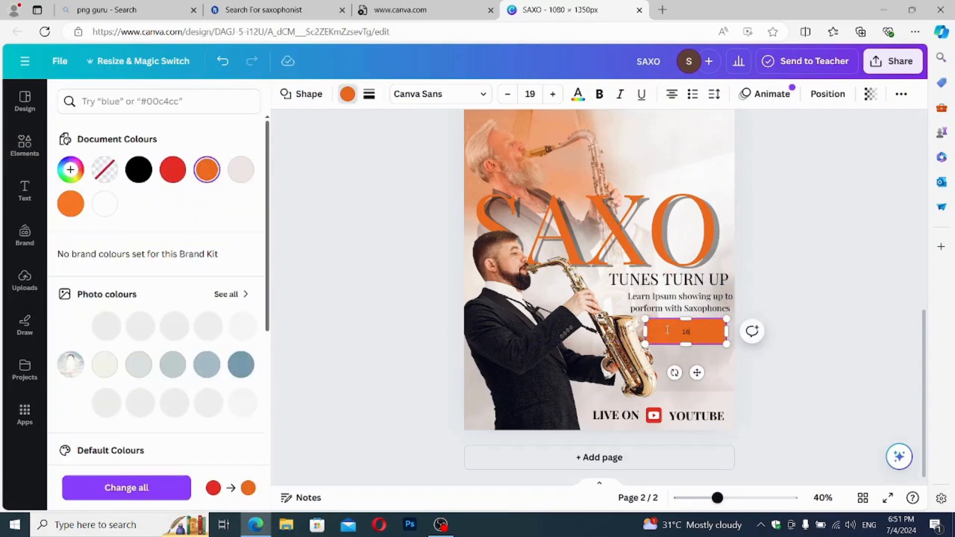
key(BackSpace)
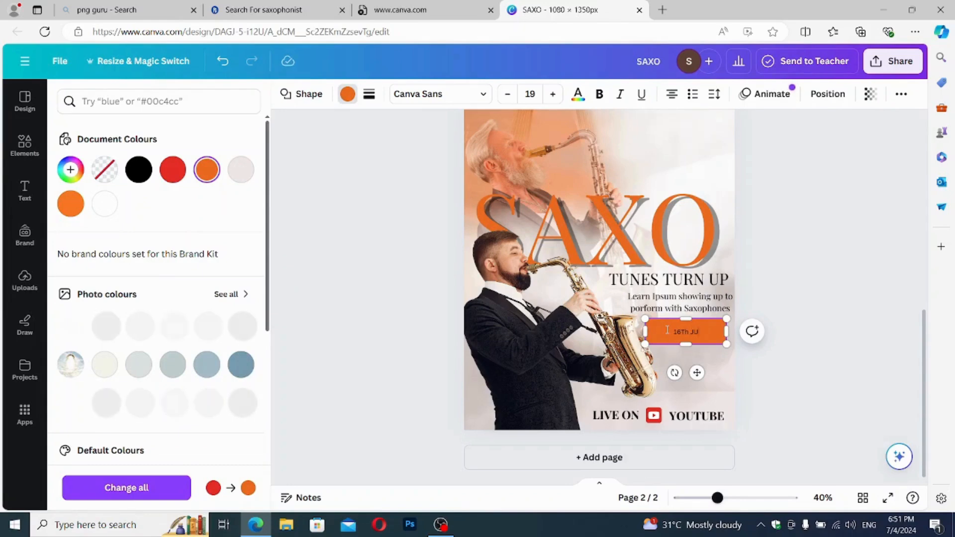
drag(666, 330, 702, 331)
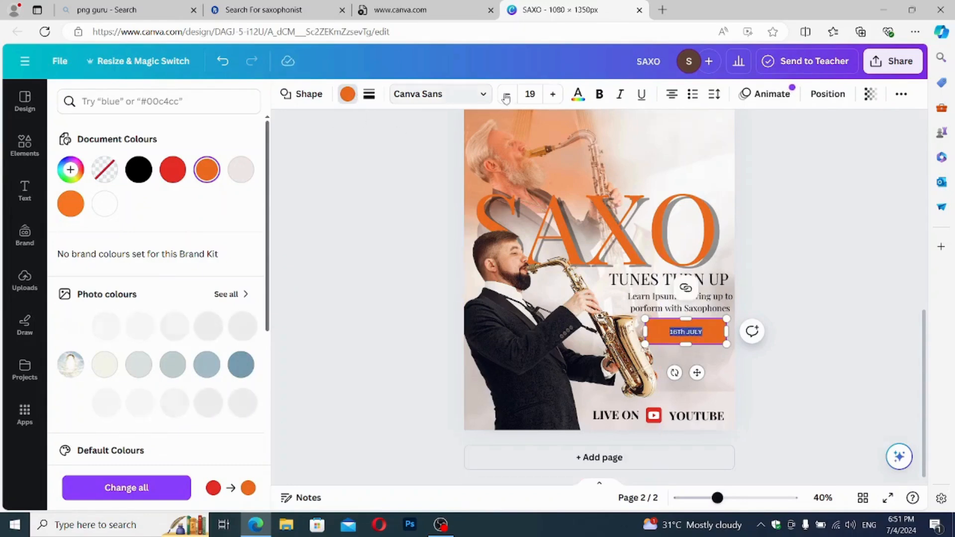
click(530, 93)
text(30)
key(Return)
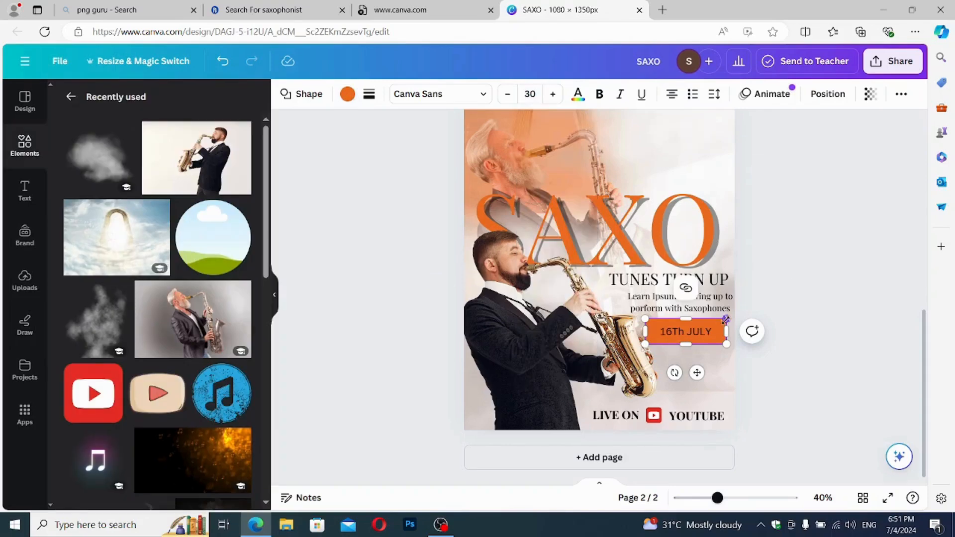
Extend the banner's date to 16Th JULY 2024 and style it in bold Playfair Display.
scroll(715, 328, up, 3)
scroll(717, 332, down, 3)
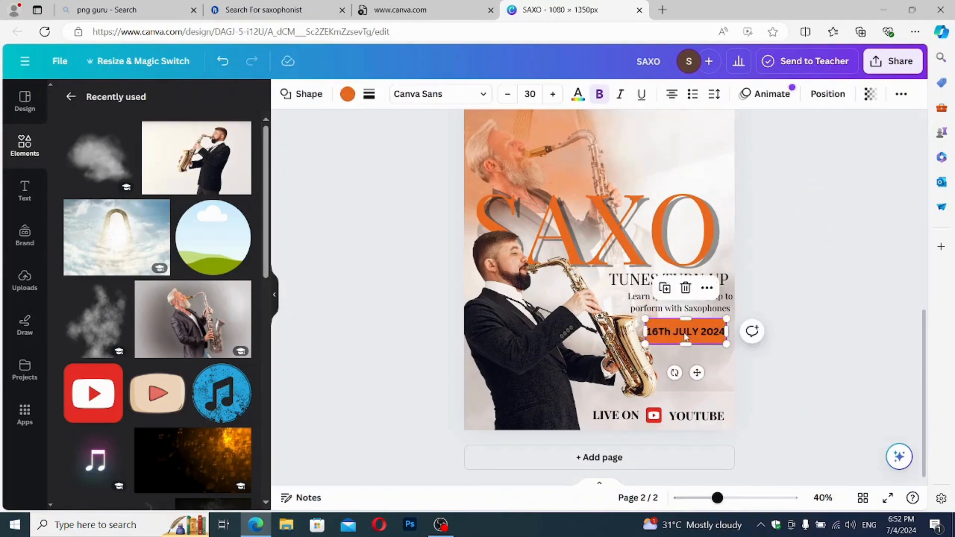
click(437, 93)
click(159, 241)
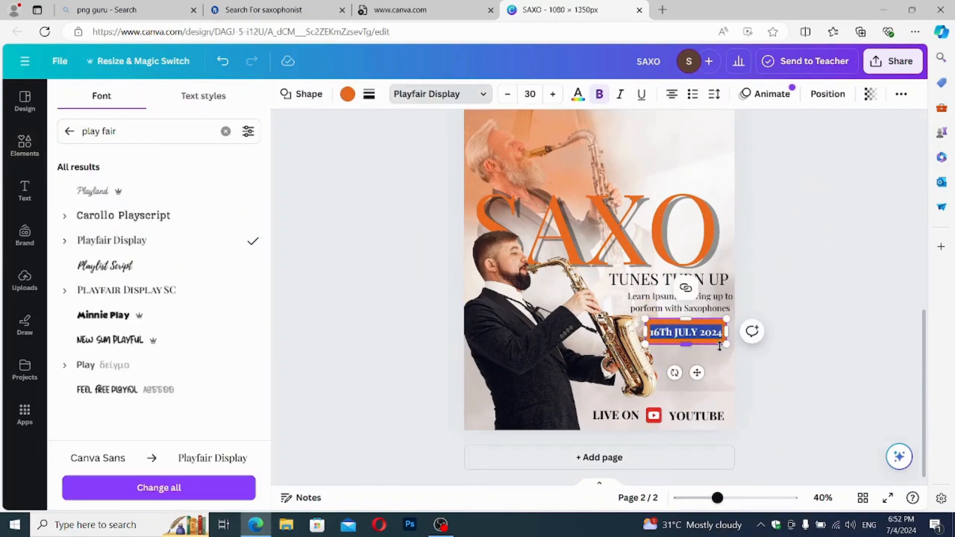
Correct the letter case of the banner's date to read 16th July 2024, following page 1.
scroll(791, 277, up, 5)
scroll(791, 277, down, 5)
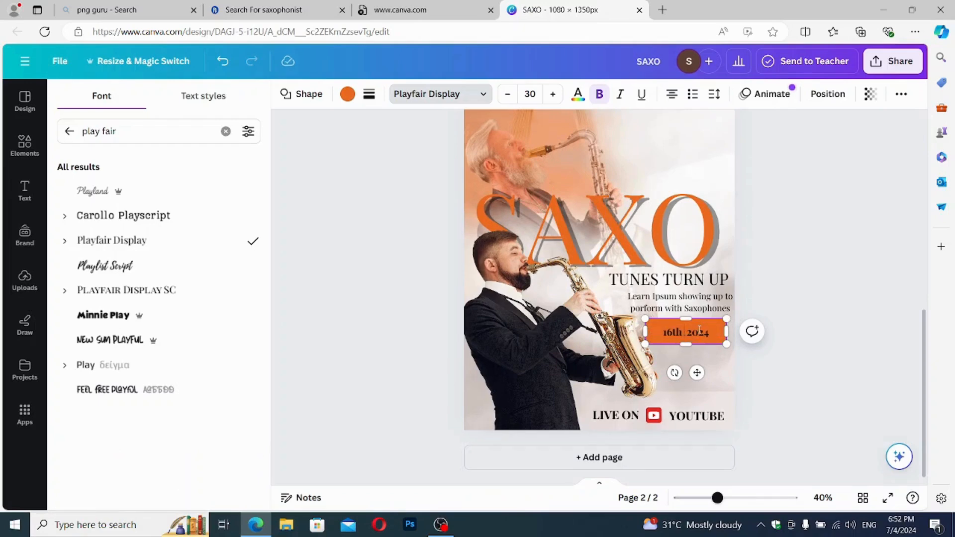
key(Escape)
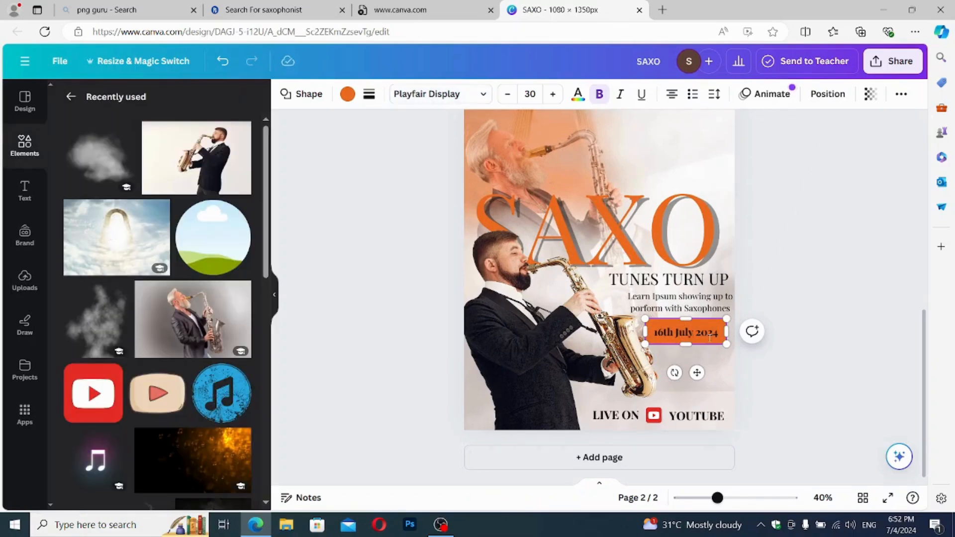
Increase the date text's font size in the orange banner to 35.
click(702, 332)
click(702, 333)
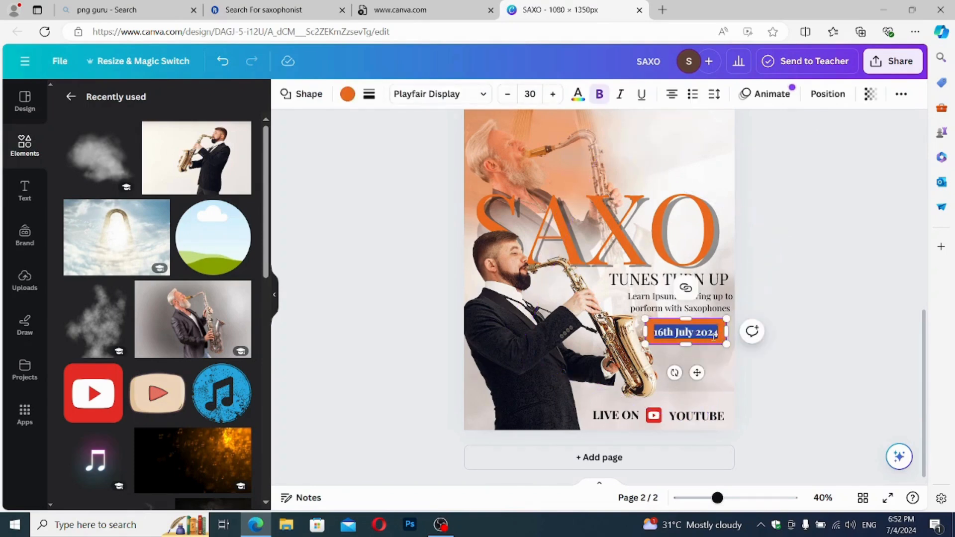
click(553, 97)
click(554, 98)
click(554, 98)
click(553, 97)
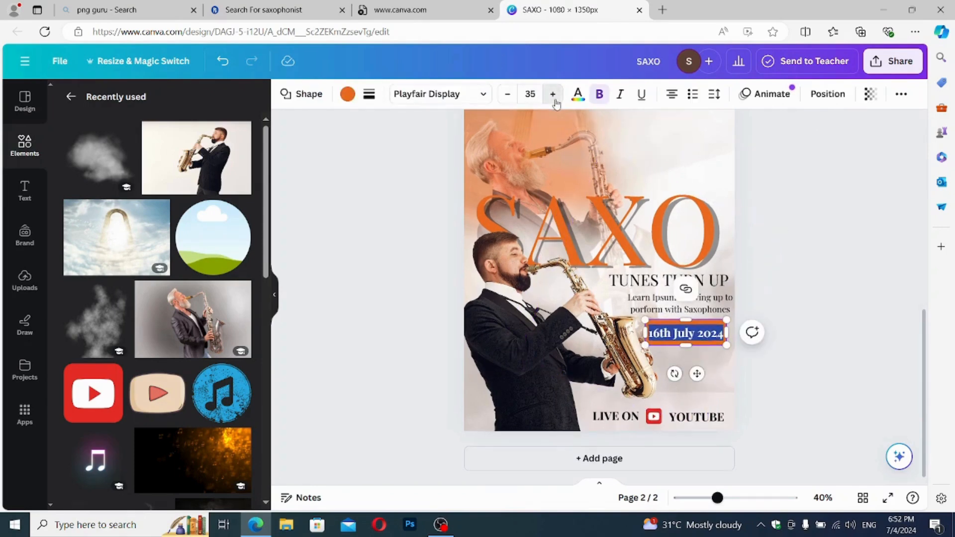
click(865, 275)
Add a second rectangle, shape it into a banner directly below the orange date banner and fill it with black.
key(r)
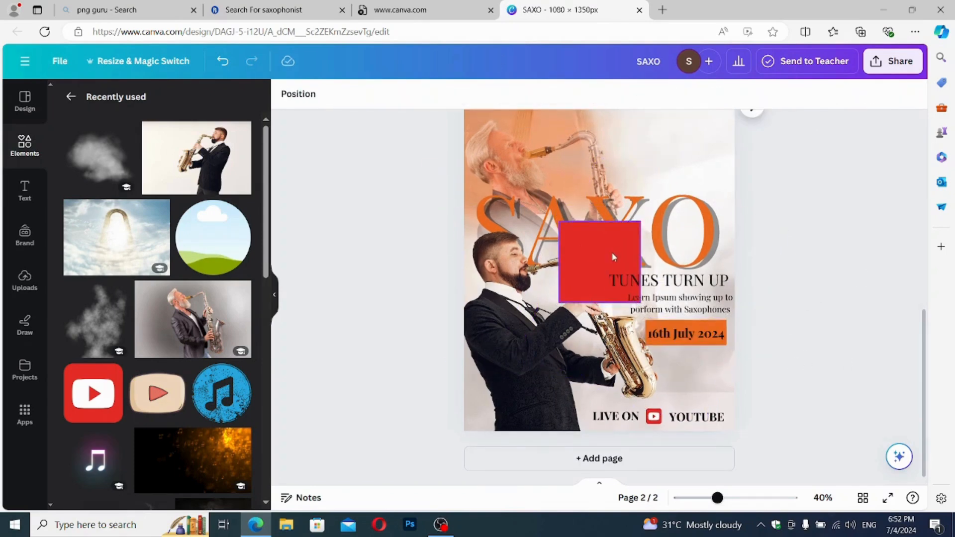
drag(611, 259, 703, 362)
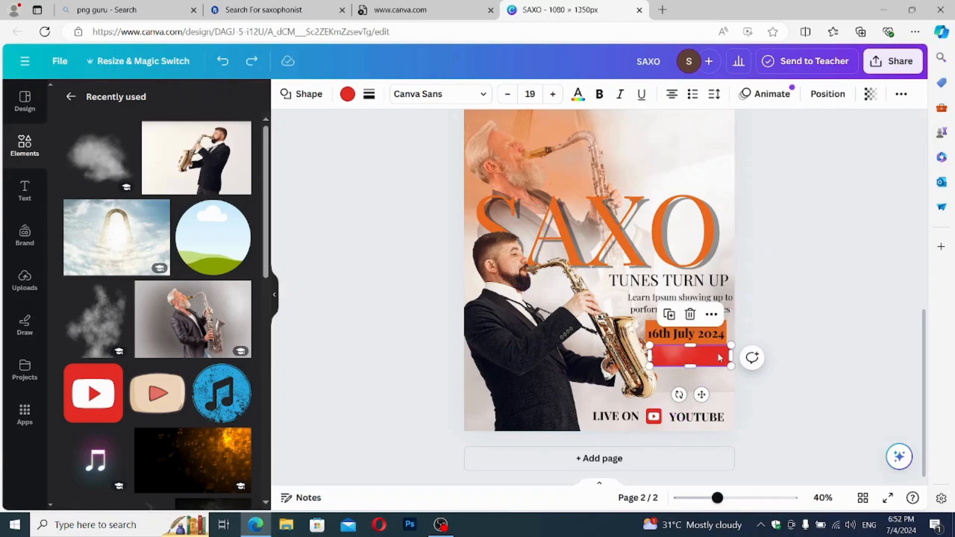
click(351, 99)
click(138, 169)
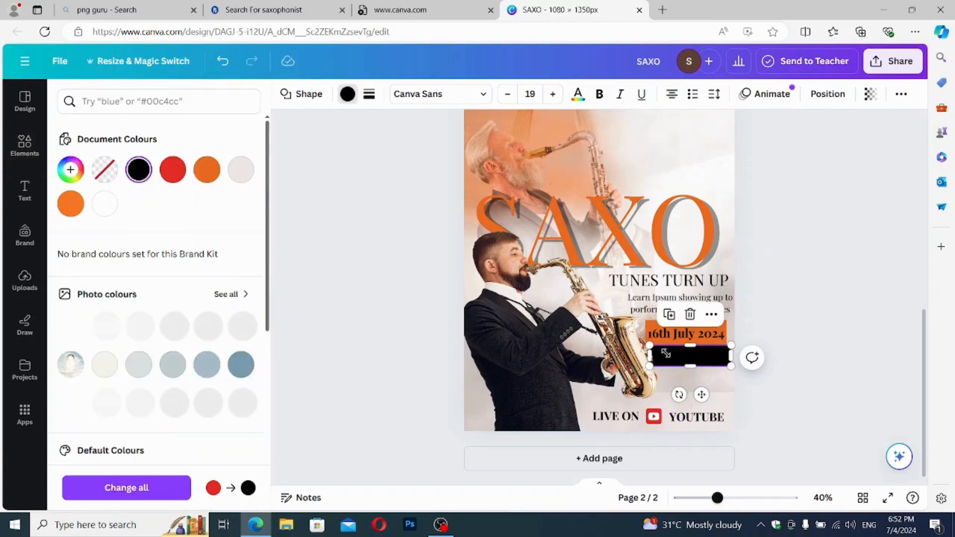
click(841, 227)
Duplicate the TUNES TURN UP text, place the copy over the black banner and raise it above the banner in the layer order.
click(679, 304)
click(669, 281)
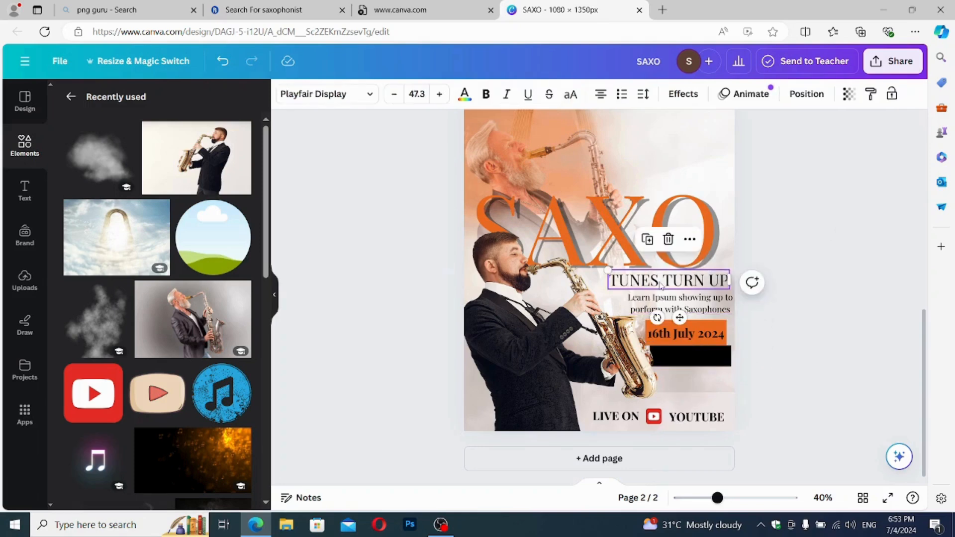
drag(680, 317, 694, 390)
double_click(668, 356)
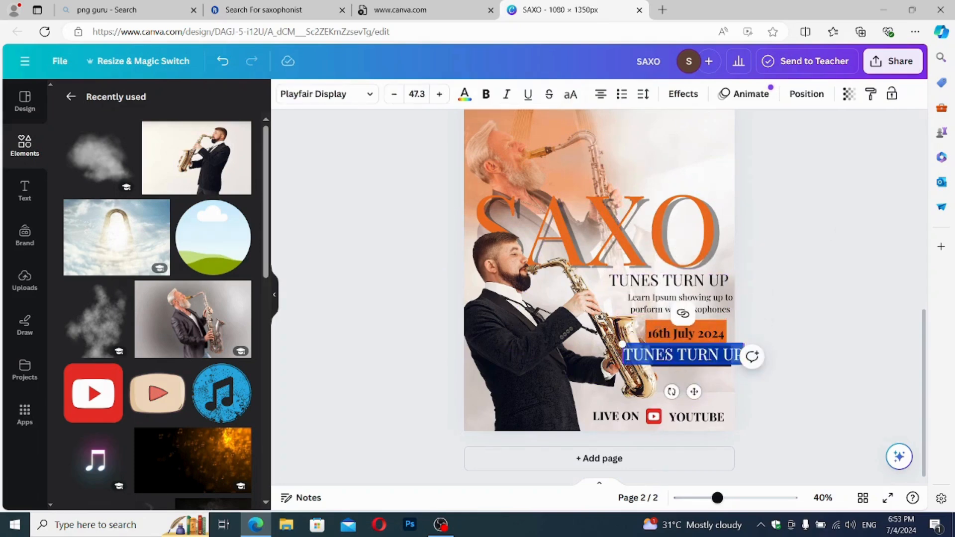
right_click(667, 356)
click(625, 379)
right_click(639, 356)
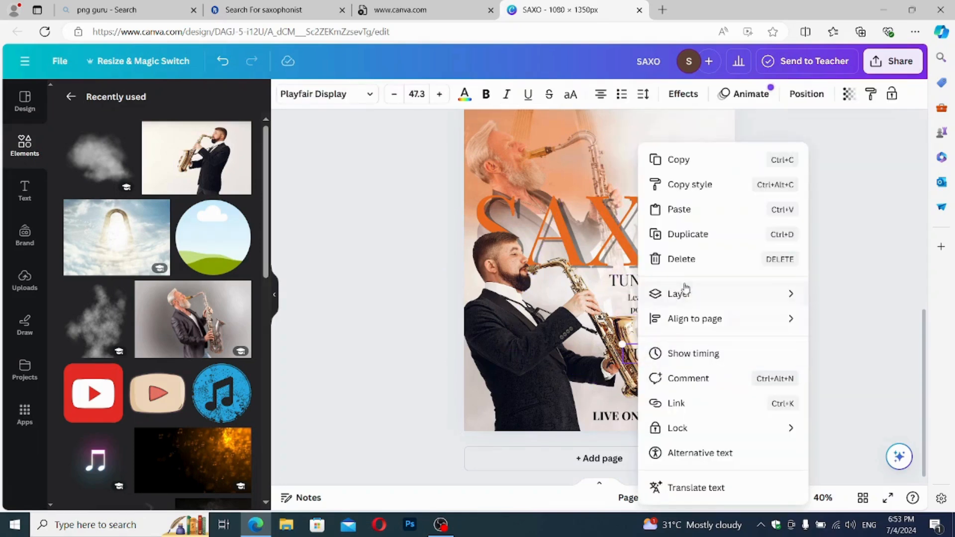
mouse_move(707, 300)
click(802, 342)
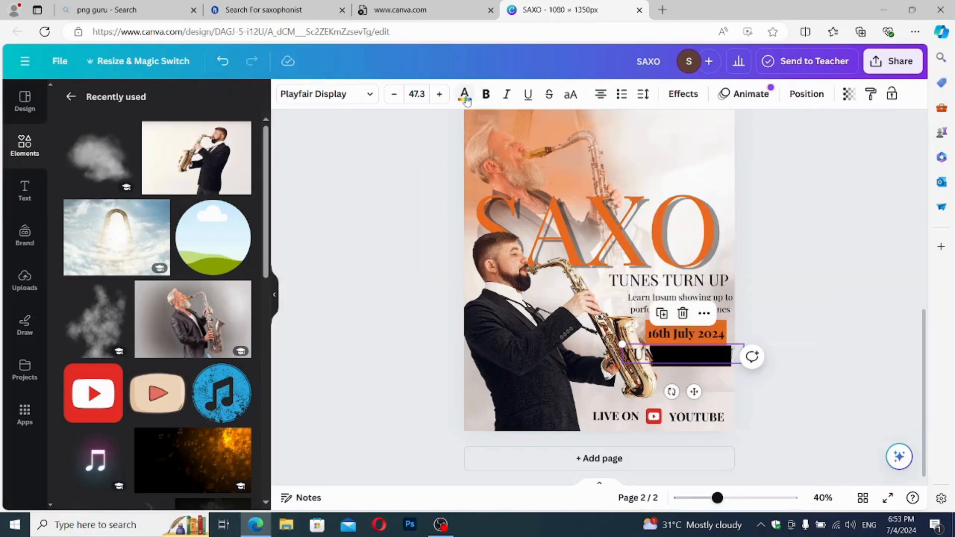
Colour the duplicated text on the black banner white and replace its wording with 11:30 Midnight.
click(466, 101)
click(70, 204)
double_click(689, 357)
key(BackSpace)
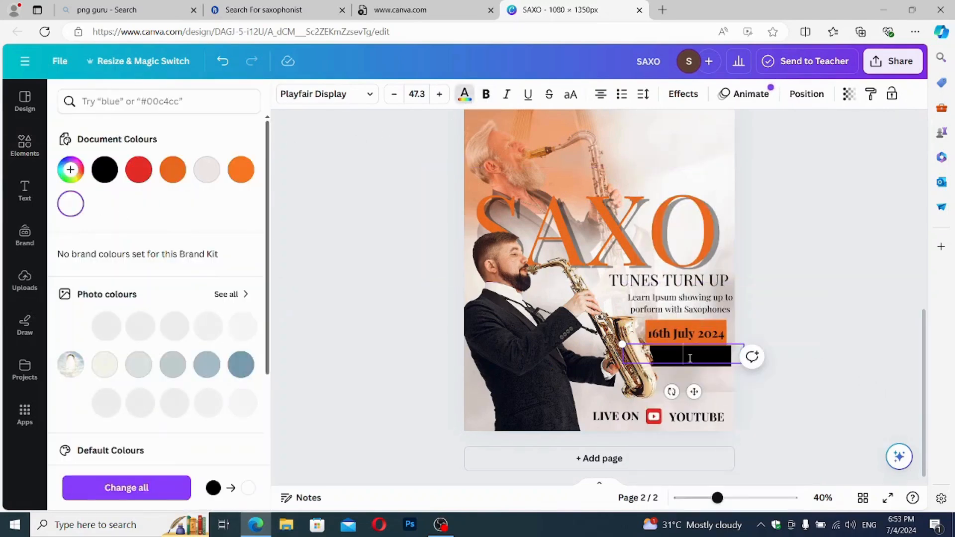
text(11:30 Midnight)
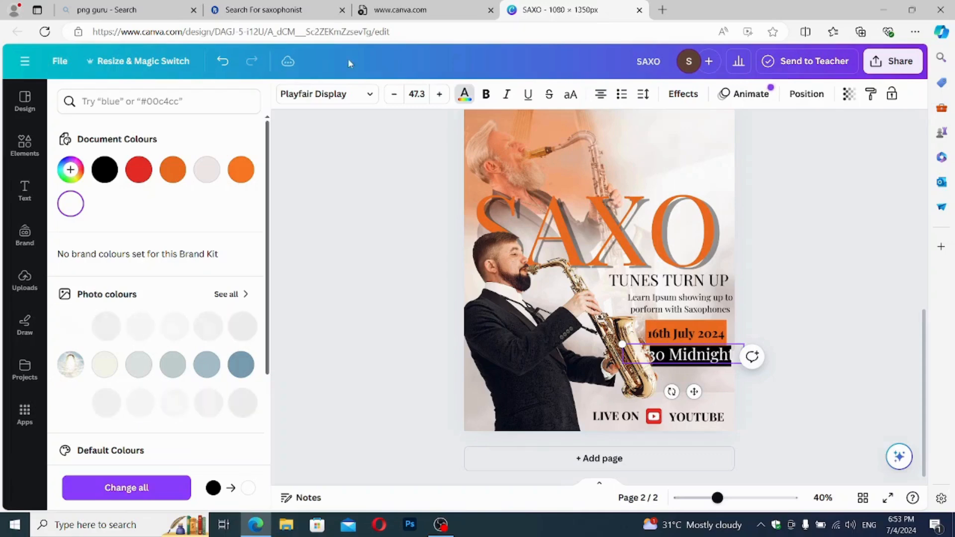
Reduce the 11:30 Midnight text to size 35.3, narrow its text box and fit it inside the black banner.
click(394, 94)
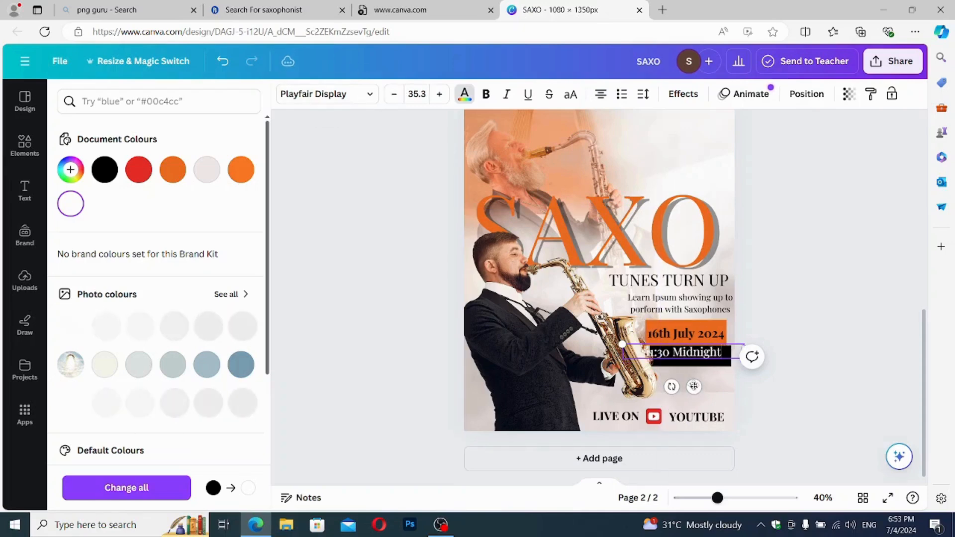
drag(694, 386, 700, 394)
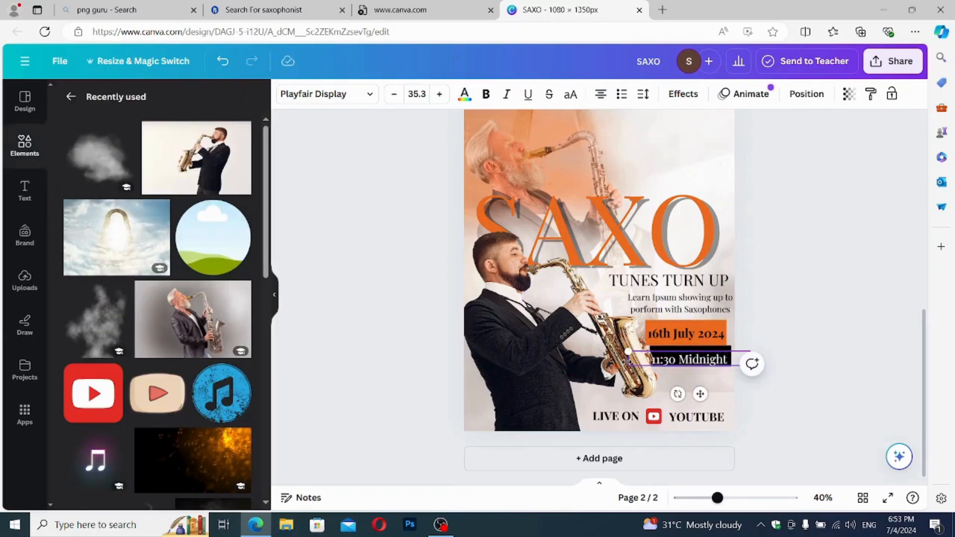
drag(709, 394, 706, 392)
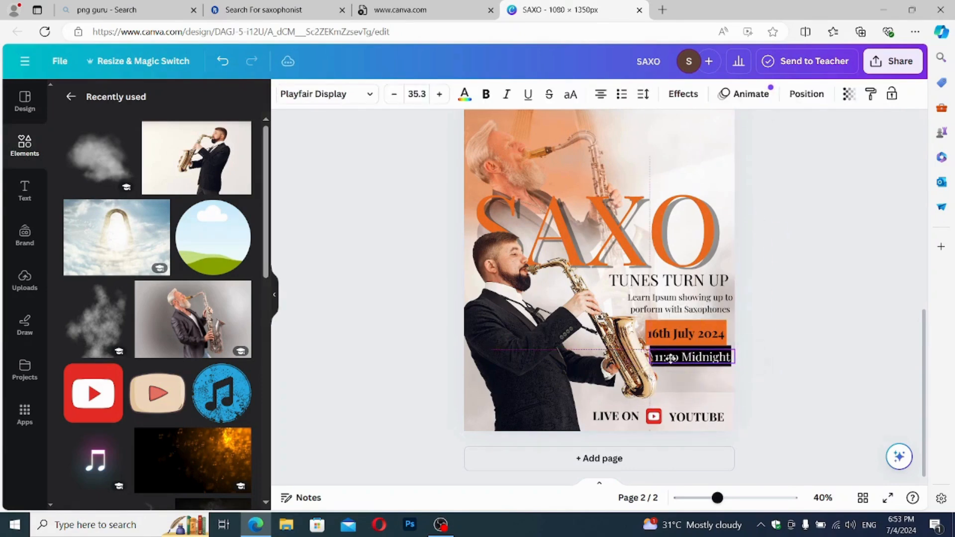
click(840, 323)
Align the orange date banner's edges with the black time banner directly below it and adjust the time text's placement.
click(705, 332)
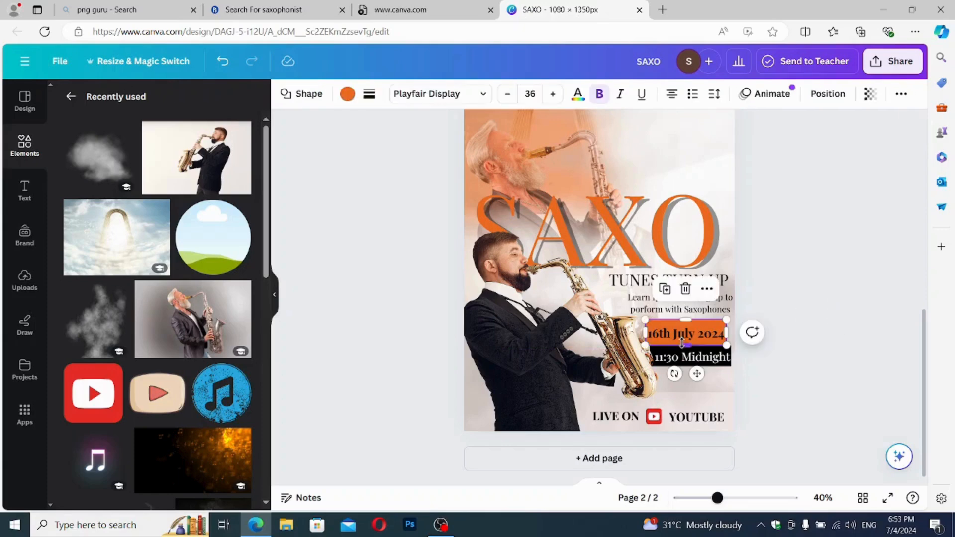
drag(685, 344, 706, 358)
click(744, 319)
click(847, 317)
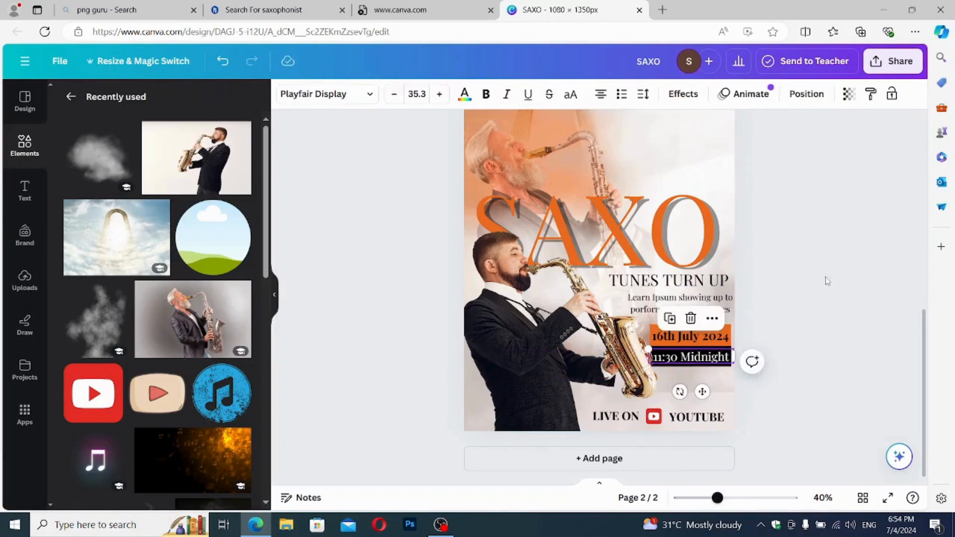
Add the blue round music-note graphic to page 2's upper-right corner and recolour it orange to match the SAXO title.
click(786, 252)
scroll(787, 252, up, 6)
scroll(788, 250, down, 6)
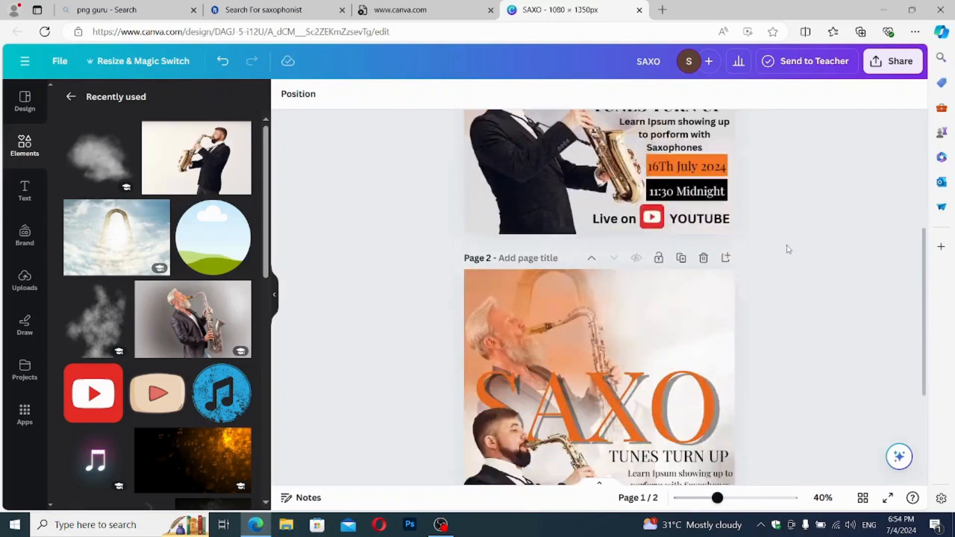
click(537, 372)
click(795, 250)
scroll(794, 251, up, 2)
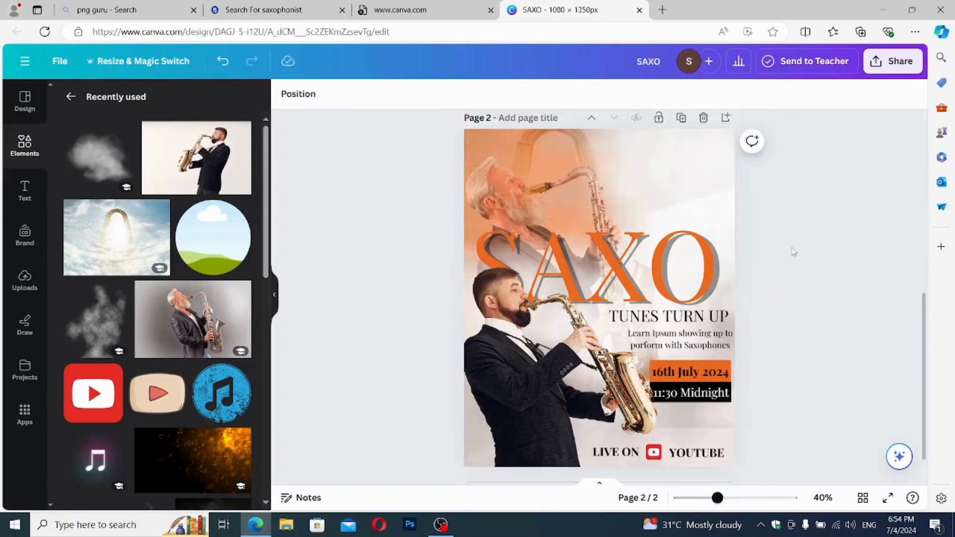
scroll(179, 404, down, 2)
drag(221, 331, 725, 203)
click(398, 93)
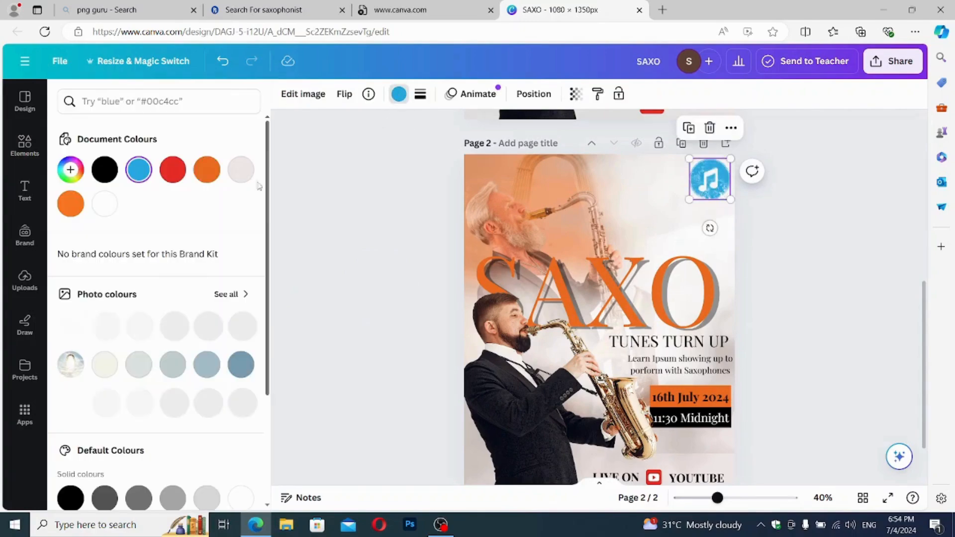
click(206, 170)
Show the page 2 flyer in full screen to review the whole design.
click(823, 275)
scroll(824, 314, down, 2)
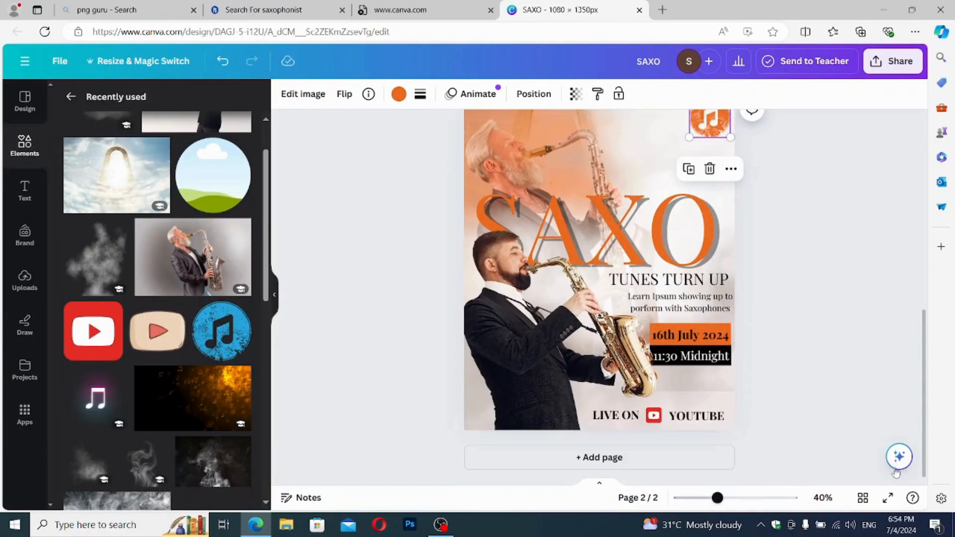
click(887, 498)
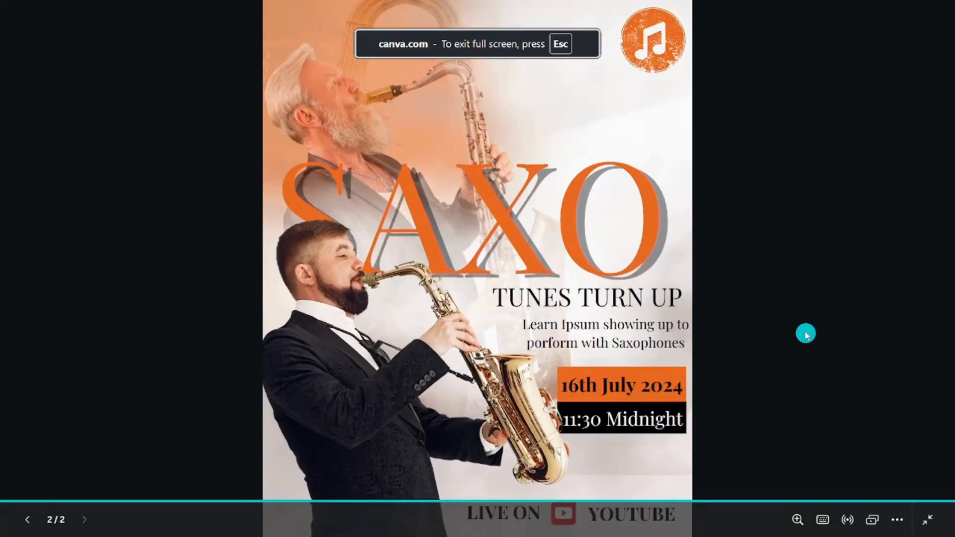